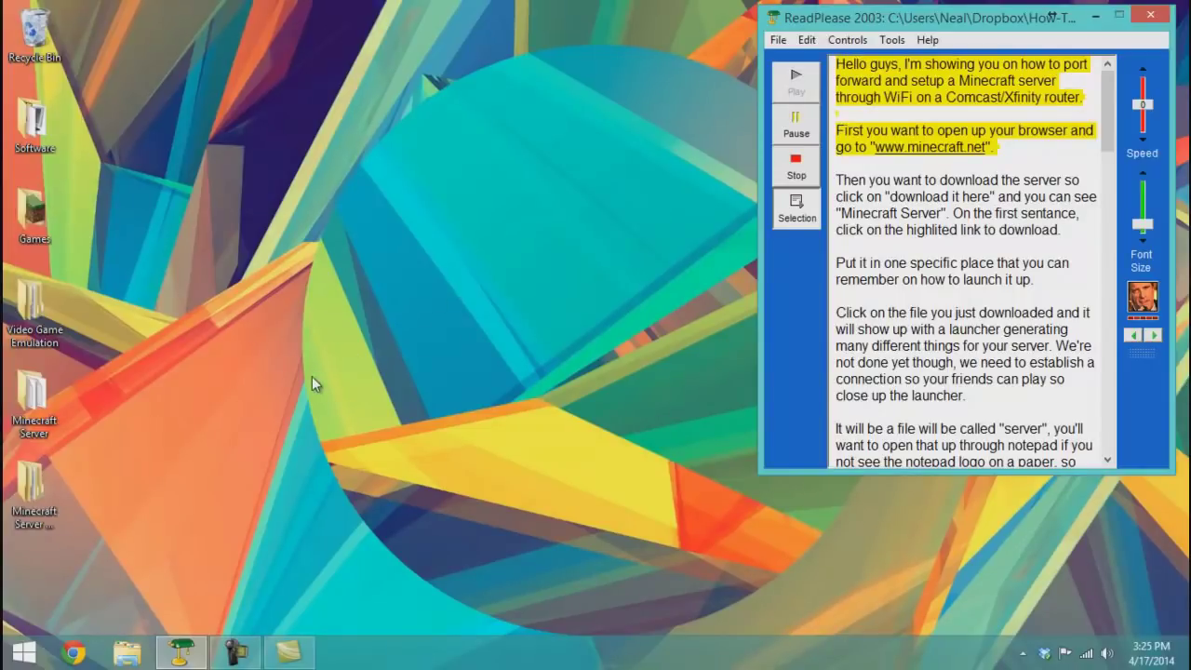
- Switch to Chrome and go to minecraft.net
{"action": "left_click", "coordinate": [80, 656]}
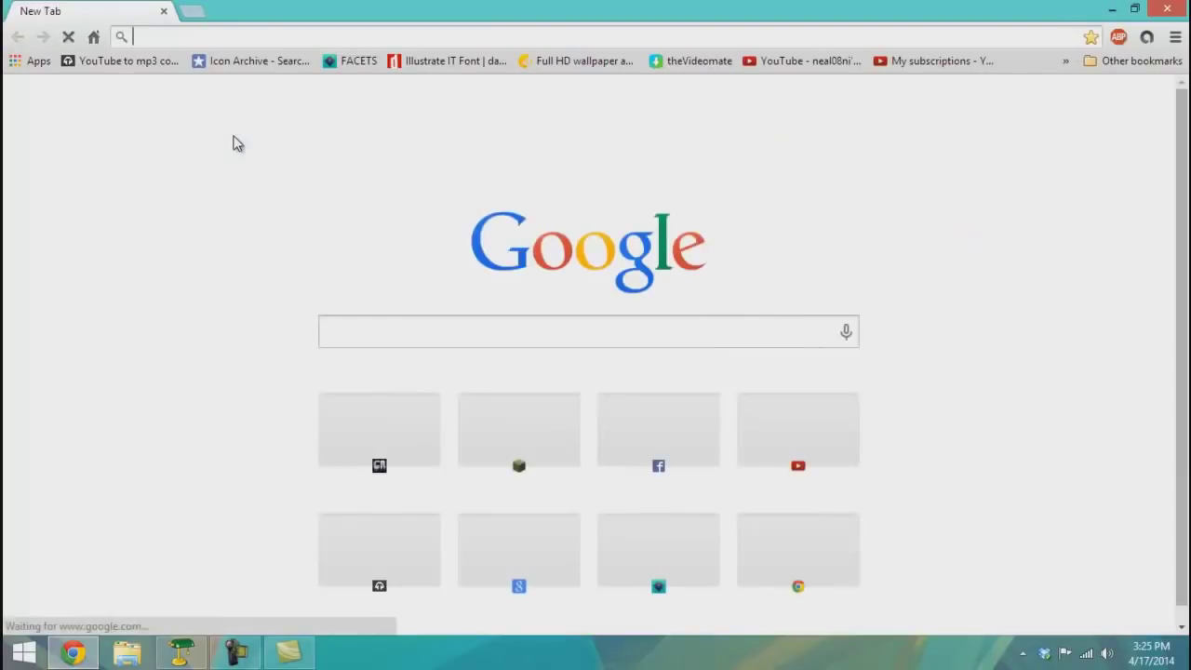
{"action": "type", "text": "minecraft.net"}
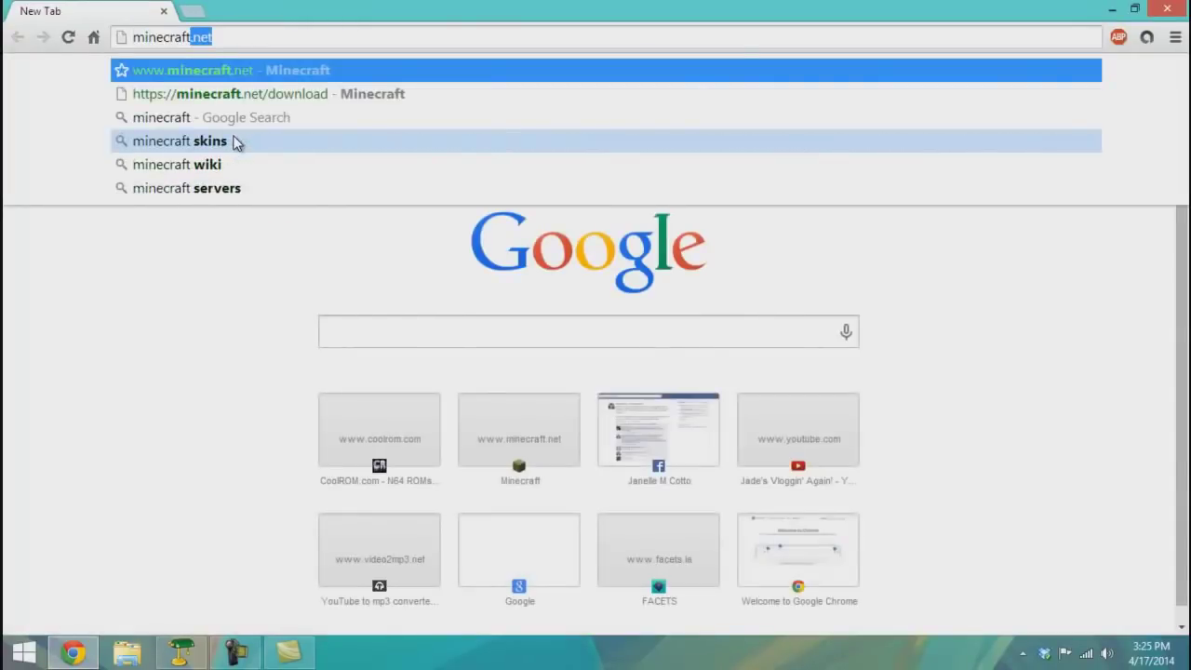
{"action": "key", "text": "Return"}
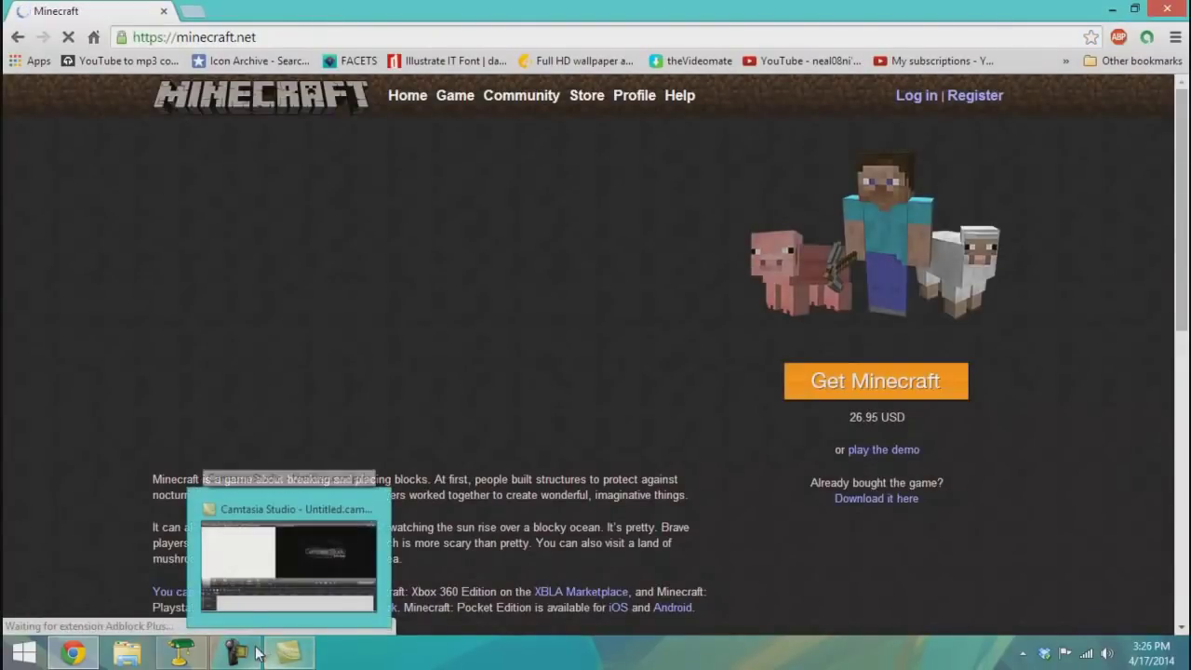
- Switch to ReadPlease and have only the paragraph starting "Then you want to download the server" read aloud
{"action": "key", "text": "alt+Tab"}
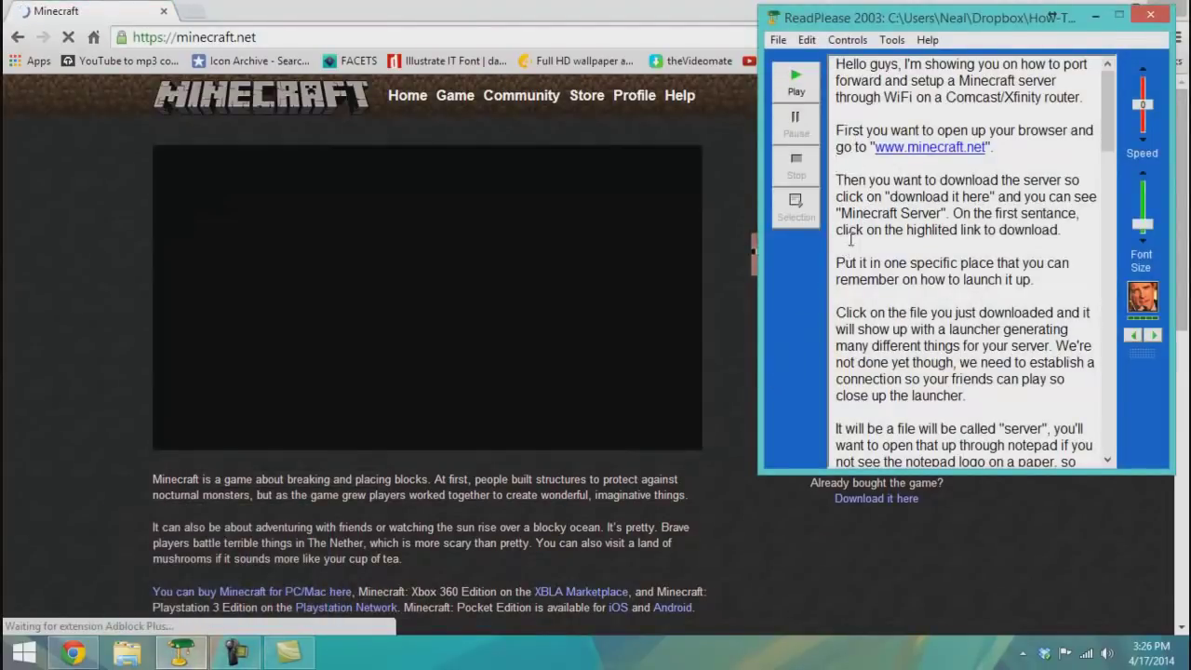
{"action": "left_click_drag", "start_coordinate": [837, 179], "coordinate": [1075, 234]}
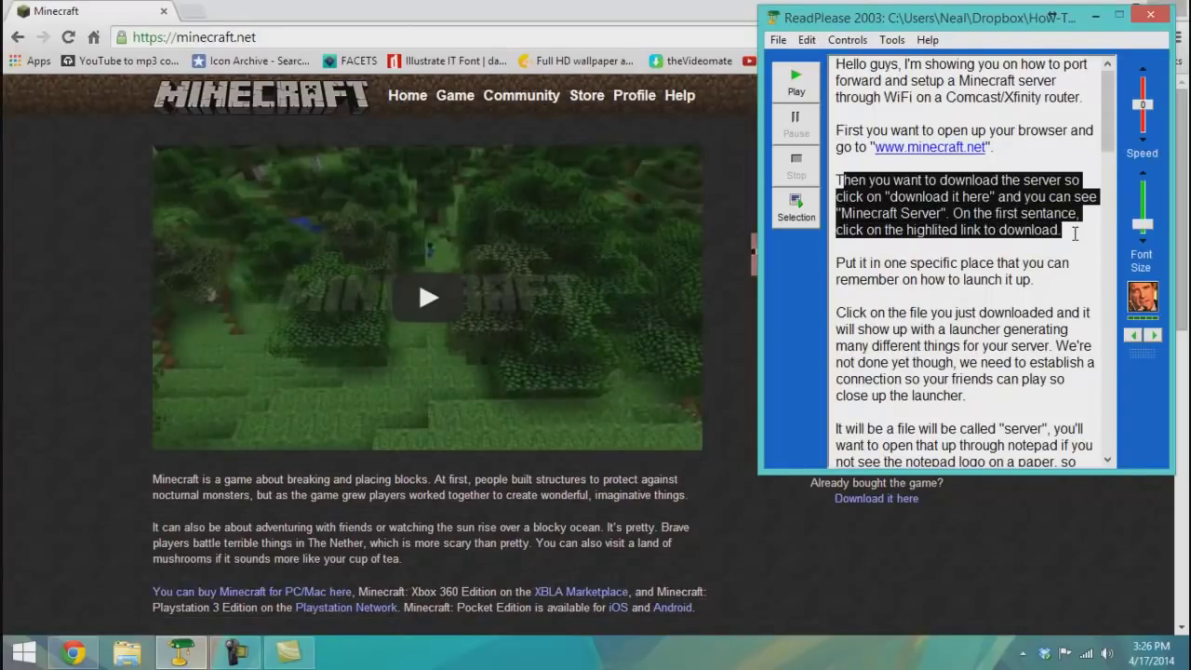
{"action": "left_click", "coordinate": [861, 179]}
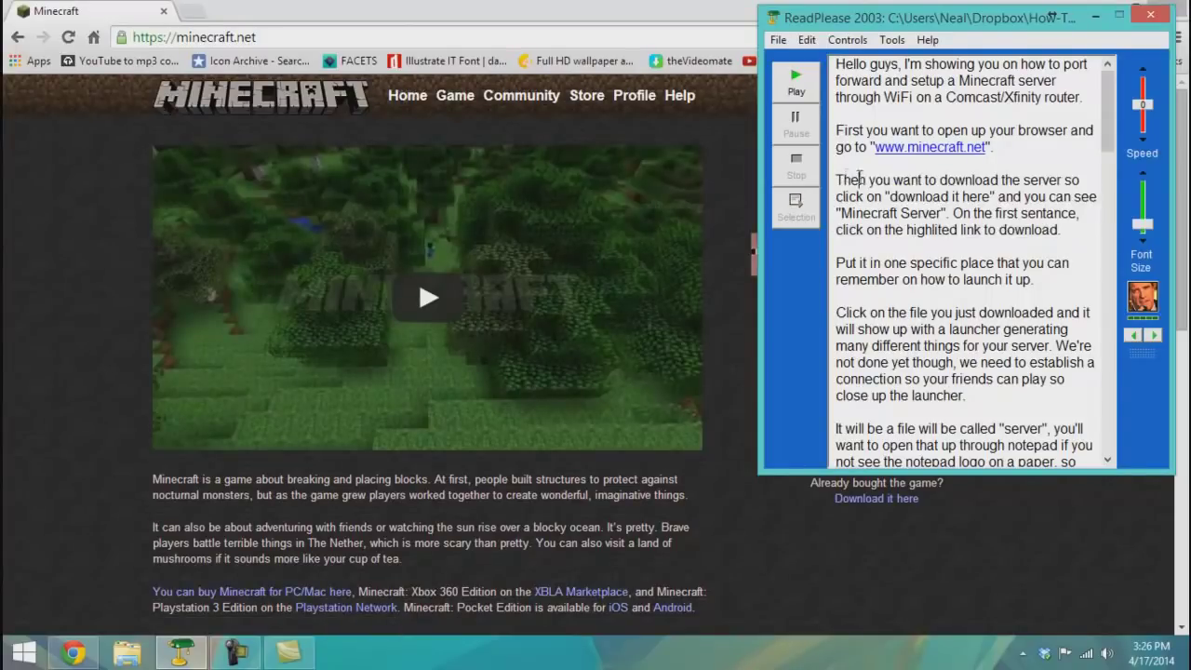
{"action": "left_click_drag", "start_coordinate": [836, 176], "coordinate": [1064, 231]}
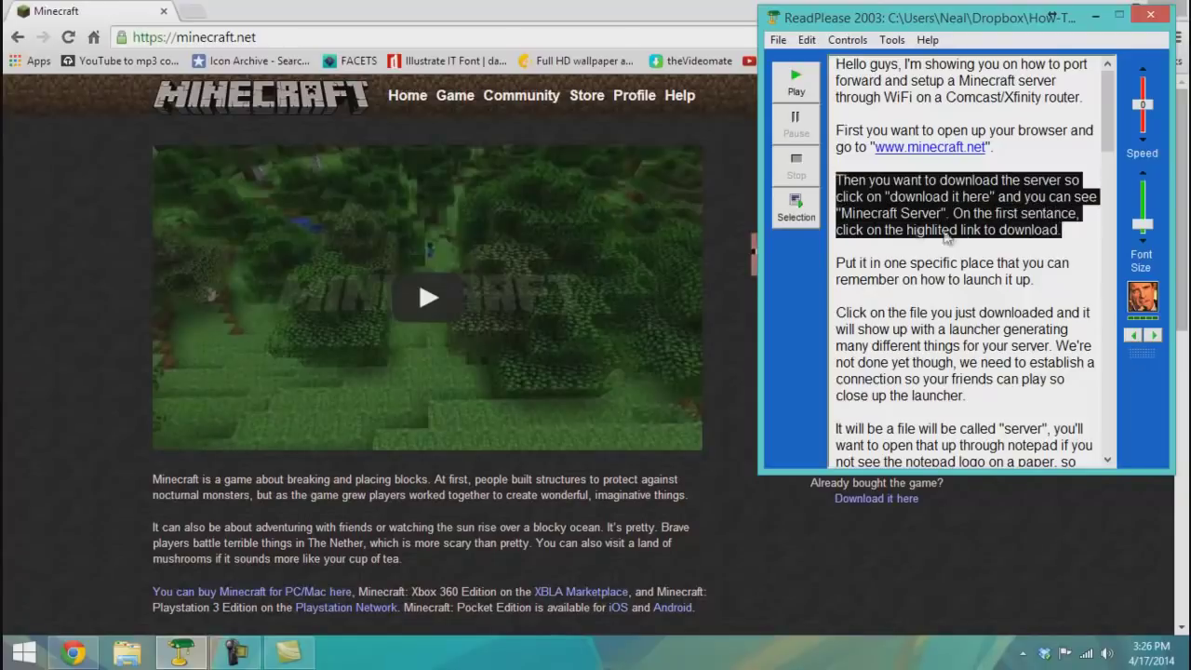
{"action": "left_click", "coordinate": [796, 207]}
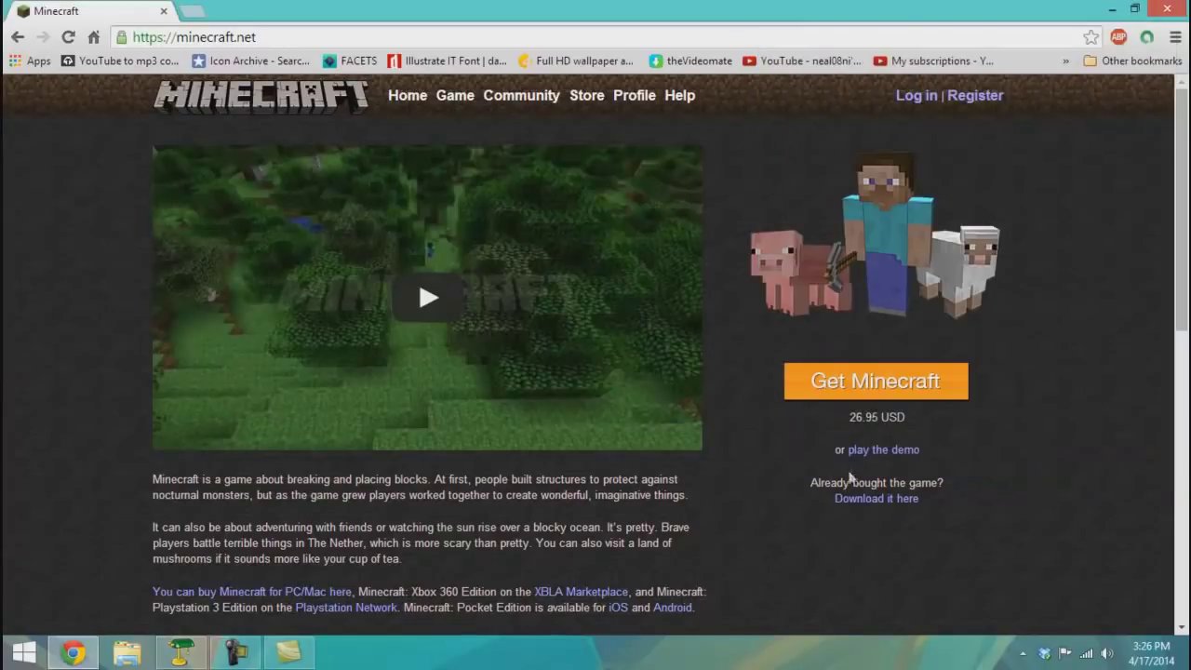
- Download minecraft_server.1.7.9.exe from the Minecraft download page, saving it in Downloads as minecraft_server.1.7.9 (1)
{"action": "left_click", "coordinate": [891, 498]}
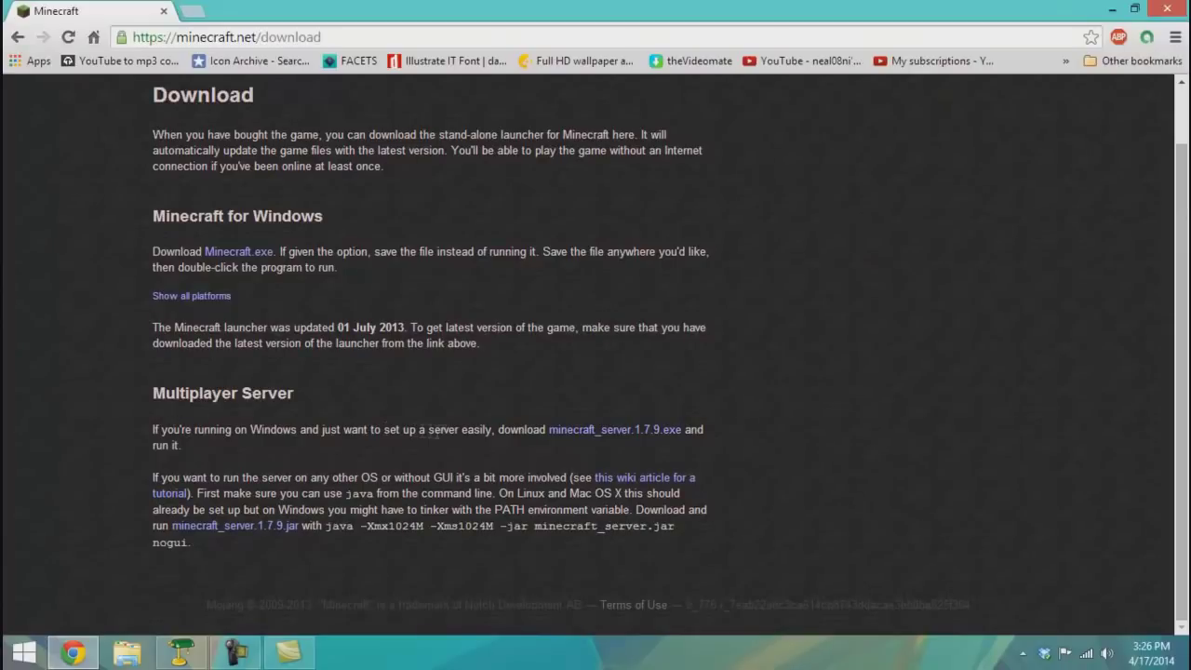
{"action": "left_click", "coordinate": [562, 433]}
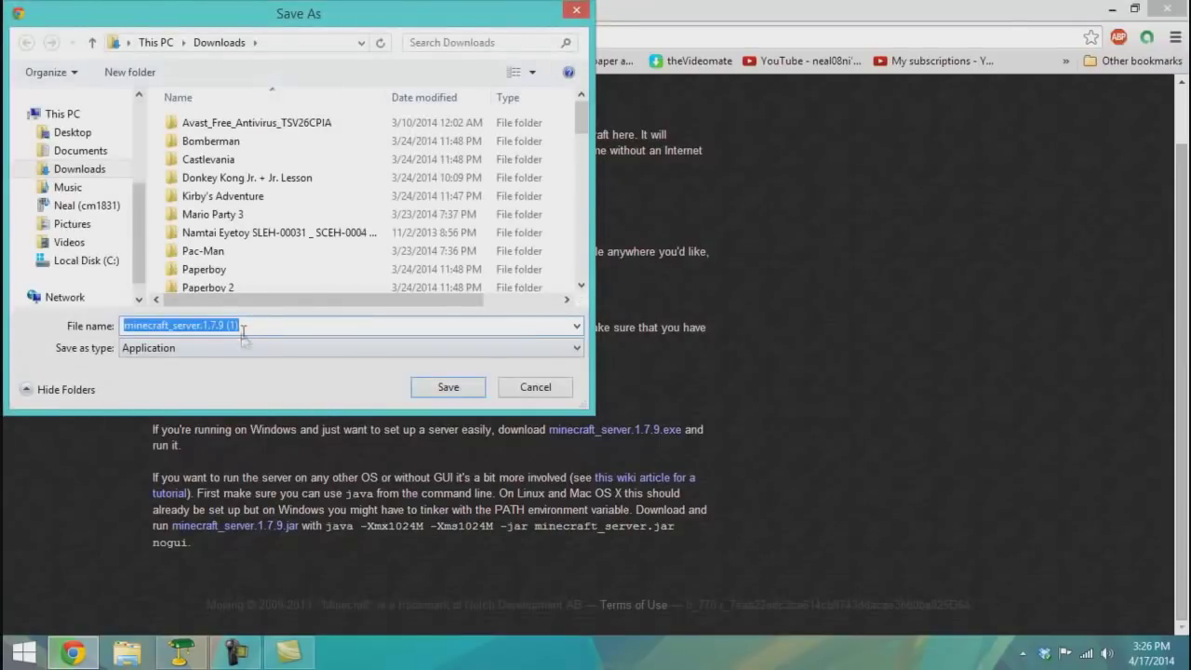
{"action": "left_click", "coordinate": [180, 652]}
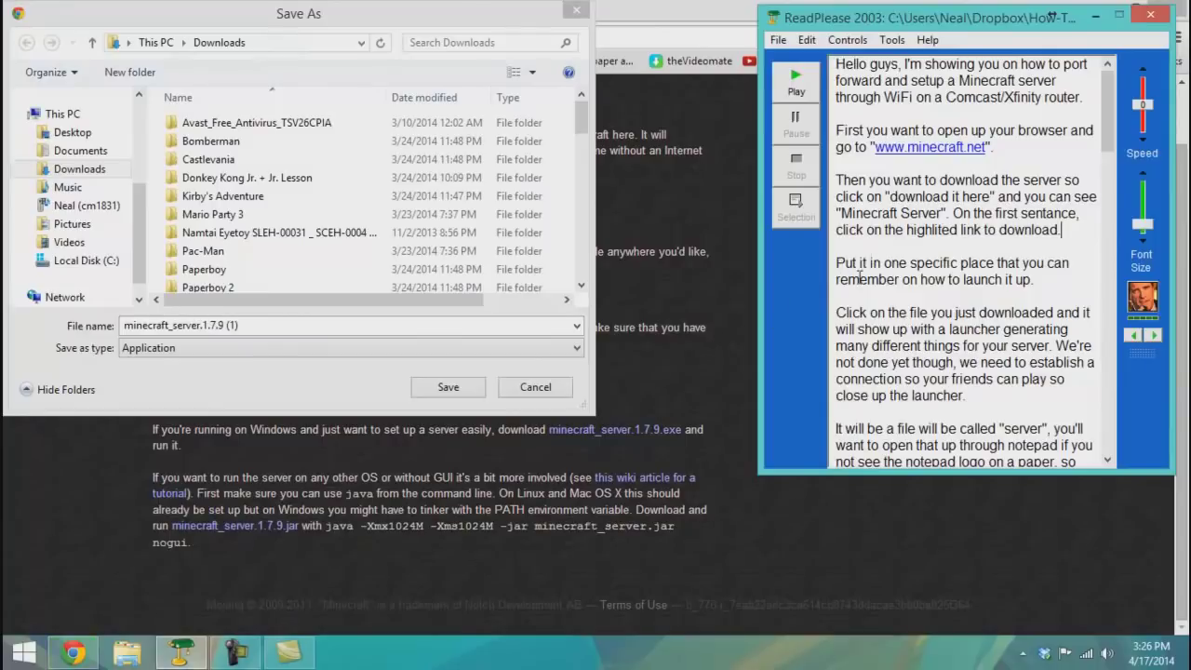
{"action": "left_click", "coordinate": [464, 385]}
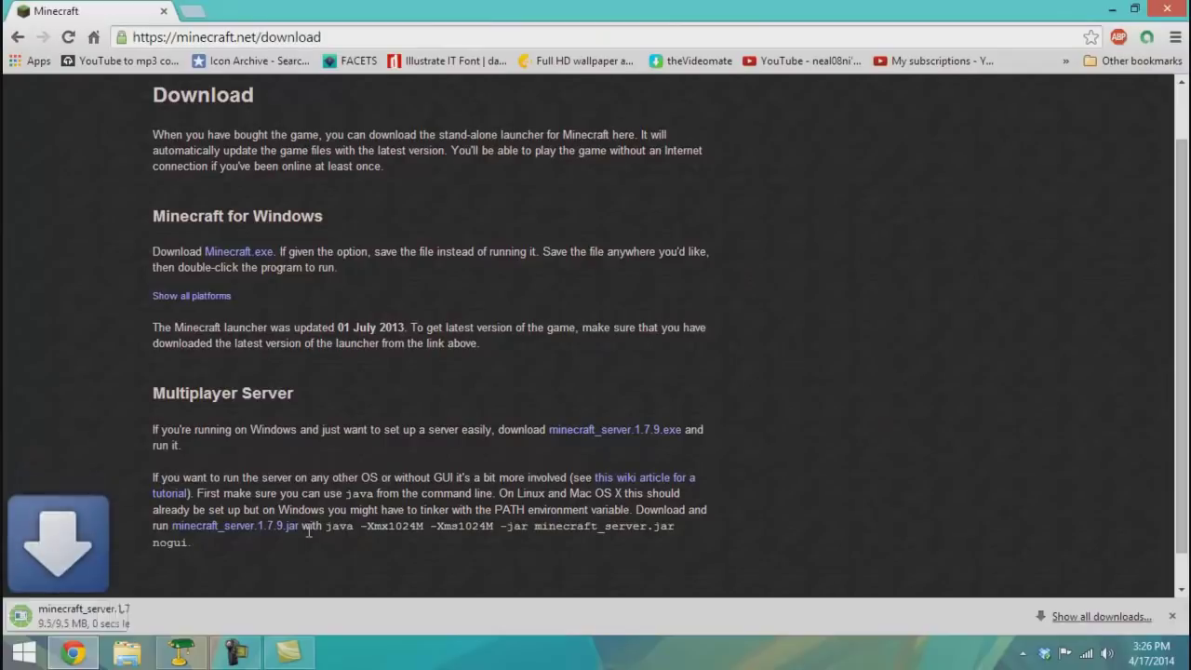
- Switch to ReadPlease and have the paragraph starting "Put it in one specific place" read aloud
{"action": "left_click", "coordinate": [186, 657]}
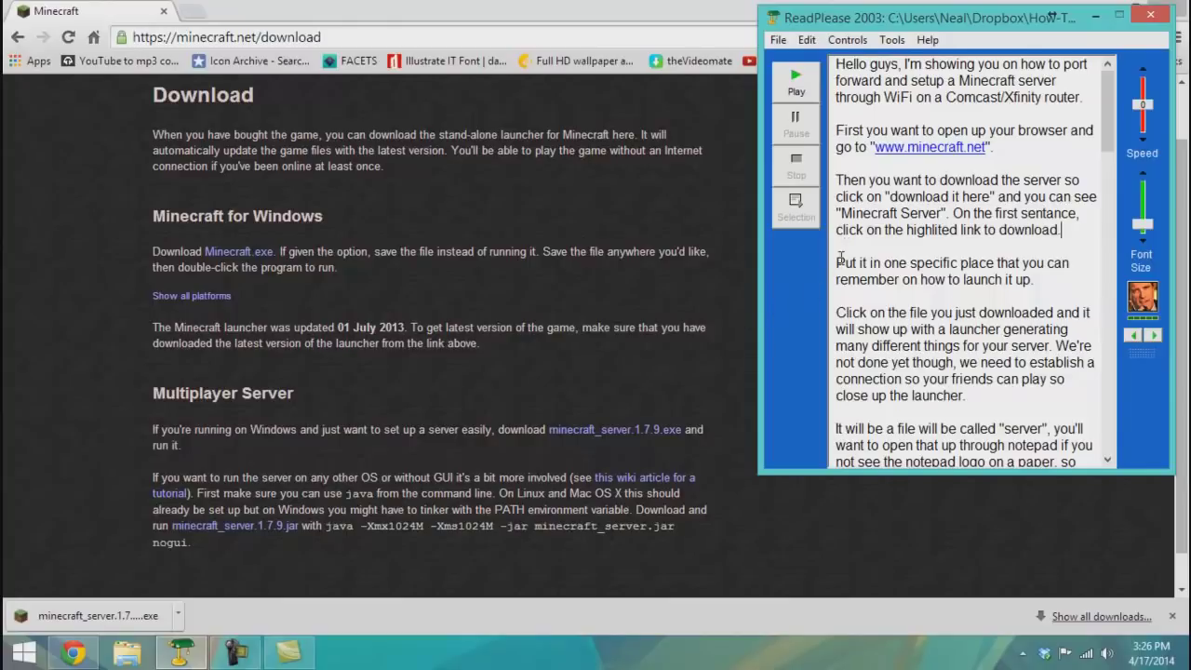
{"action": "left_click_drag", "start_coordinate": [837, 263], "coordinate": [1077, 280]}
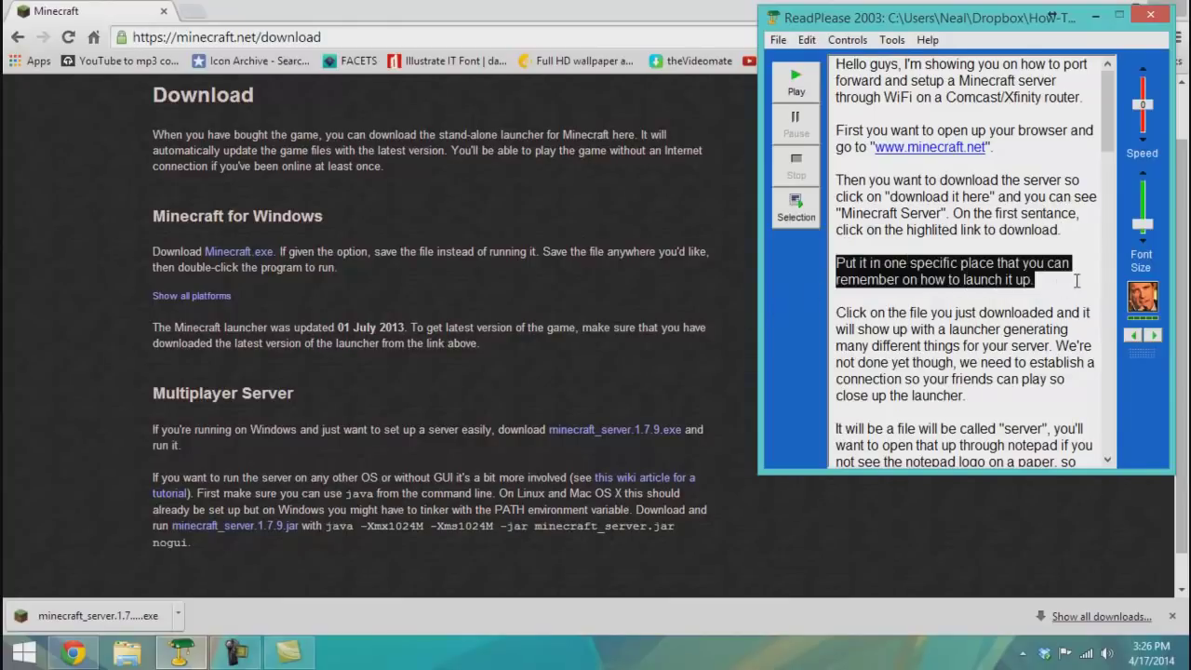
{"action": "left_click", "coordinate": [795, 206]}
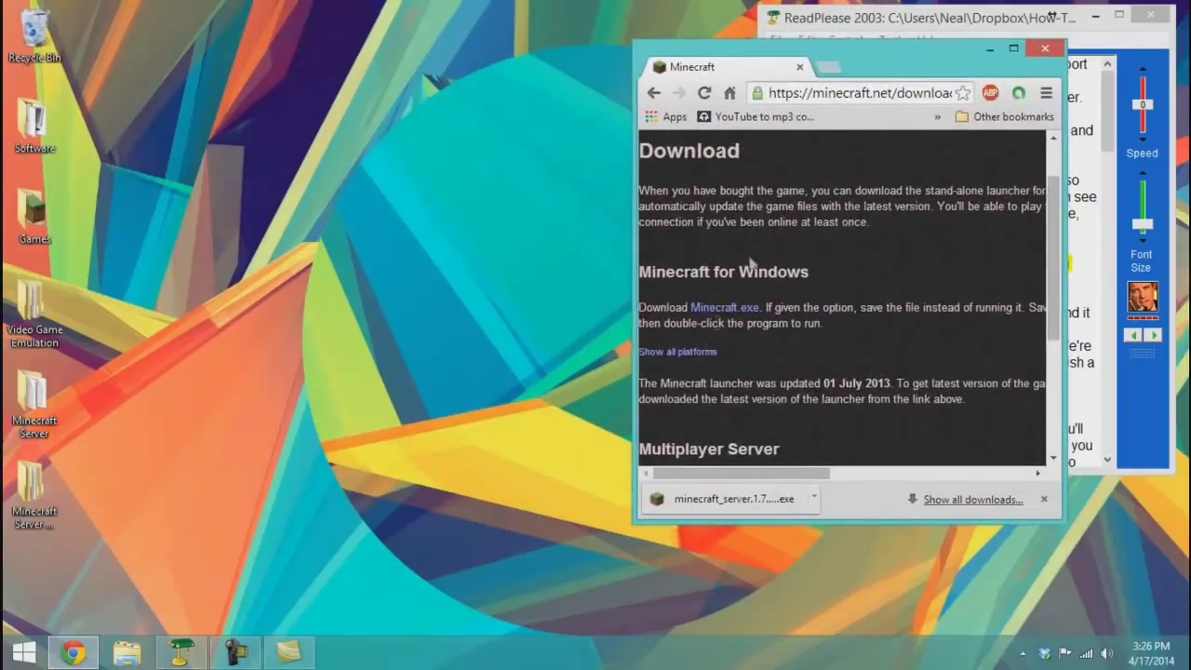
- Show the downloaded server file in its folder, move it onto the desktop and minimize the Downloads window
{"action": "left_click", "coordinate": [814, 501]}
{"action": "left_click", "coordinate": [849, 578]}
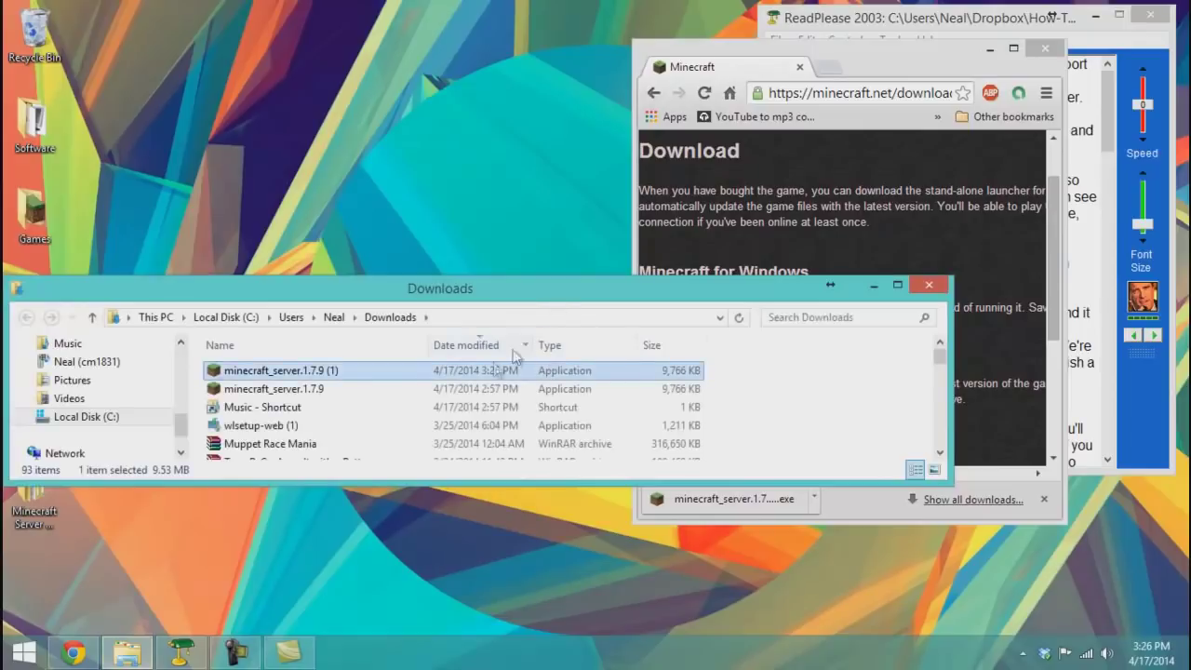
{"action": "left_click_drag", "start_coordinate": [481, 375], "coordinate": [433, 216]}
{"action": "left_click", "coordinate": [874, 285]}
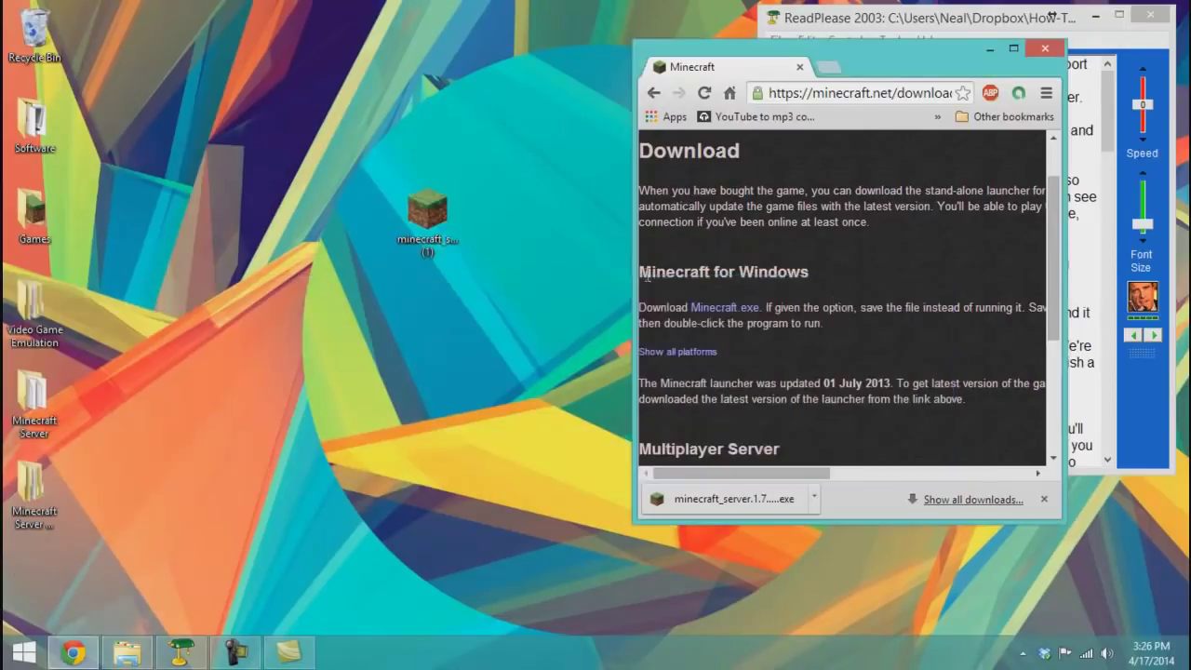
- Create a new folder on the desktop named Demo Server
{"action": "right_click", "coordinate": [353, 288]}
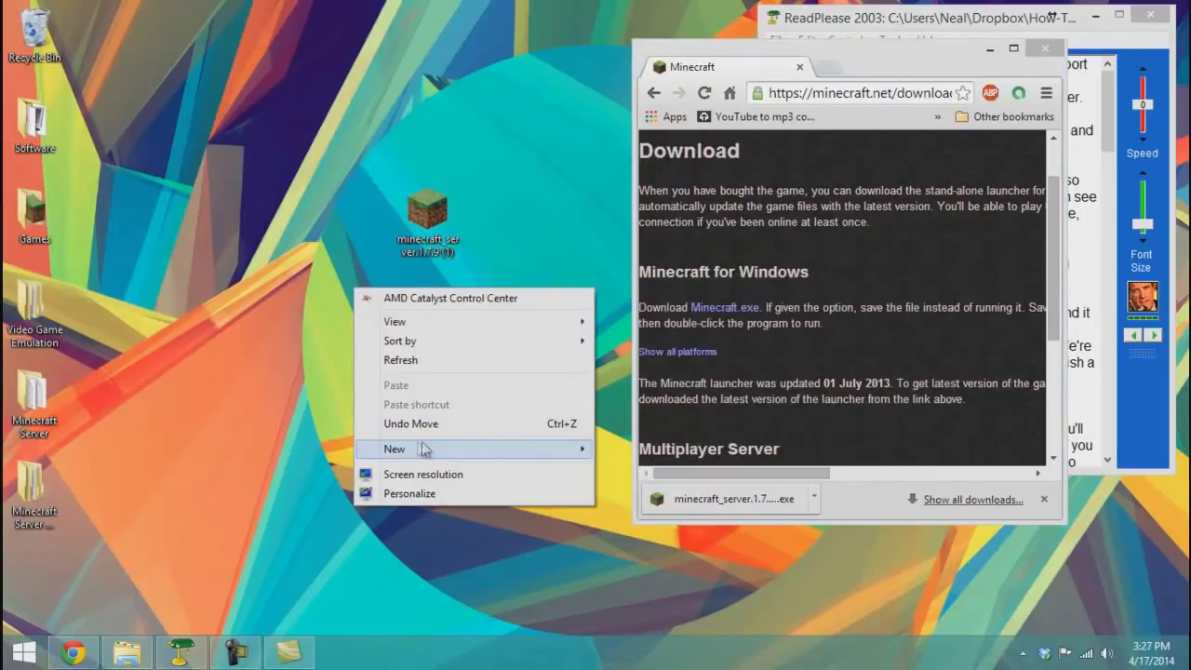
{"action": "mouse_move", "coordinate": [425, 449]}
{"action": "left_click", "coordinate": [611, 450]}
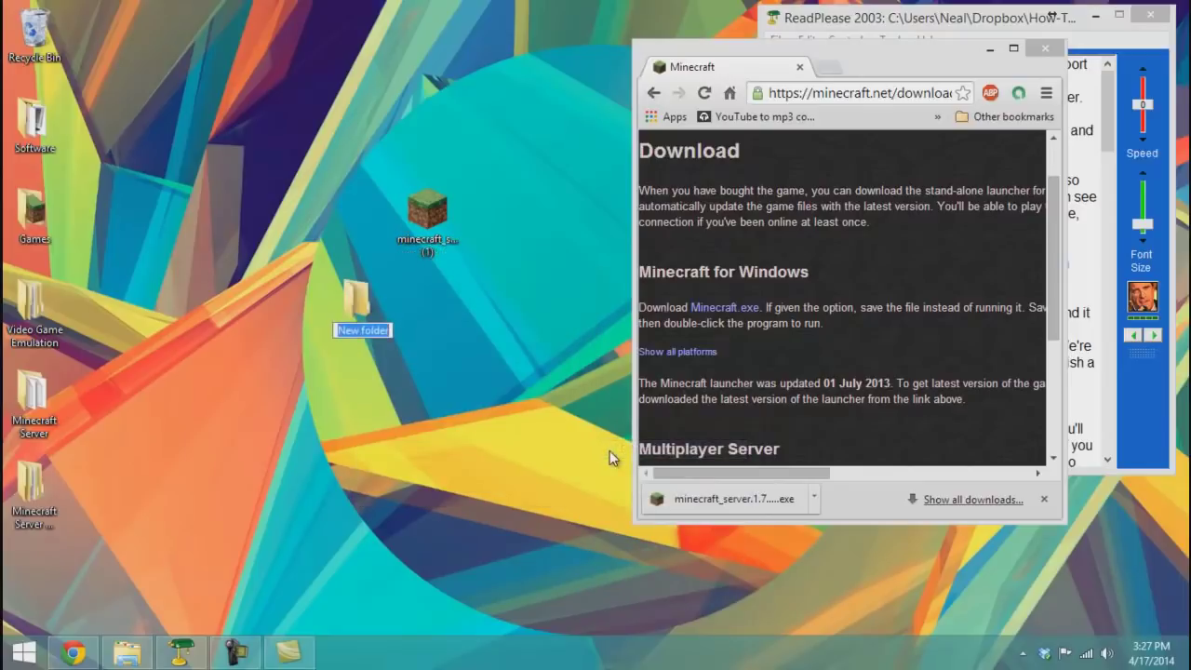
{"action": "type", "text": "Demo S"}
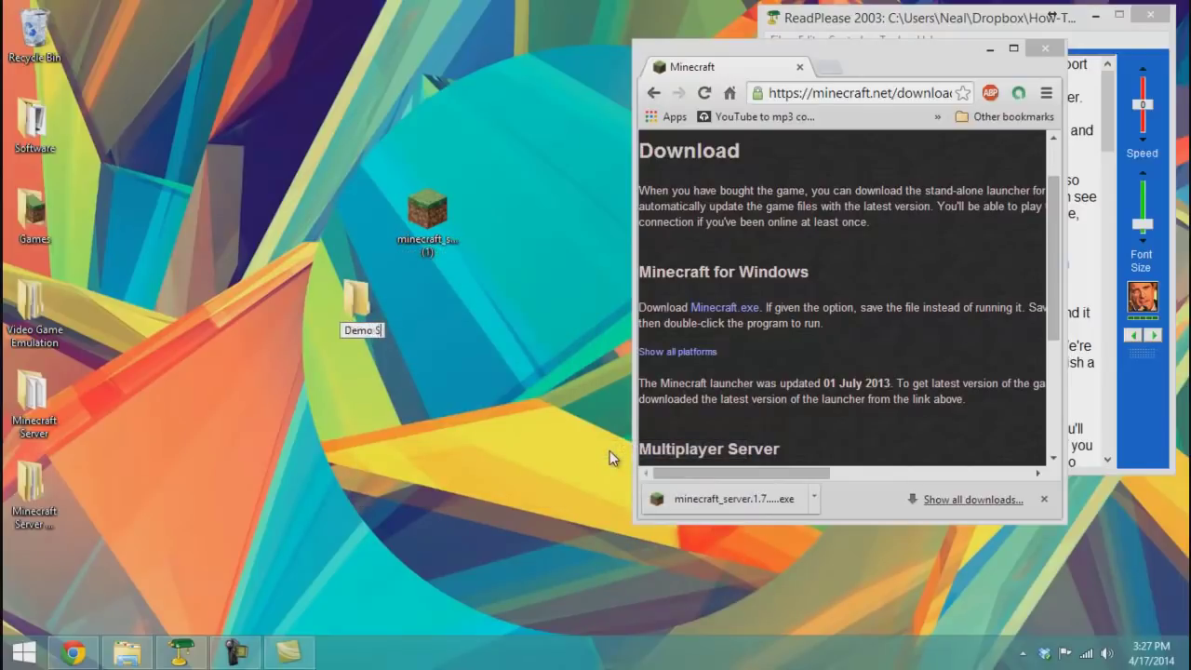
{"action": "type", "text": "erver"}
{"action": "key", "text": "Return"}
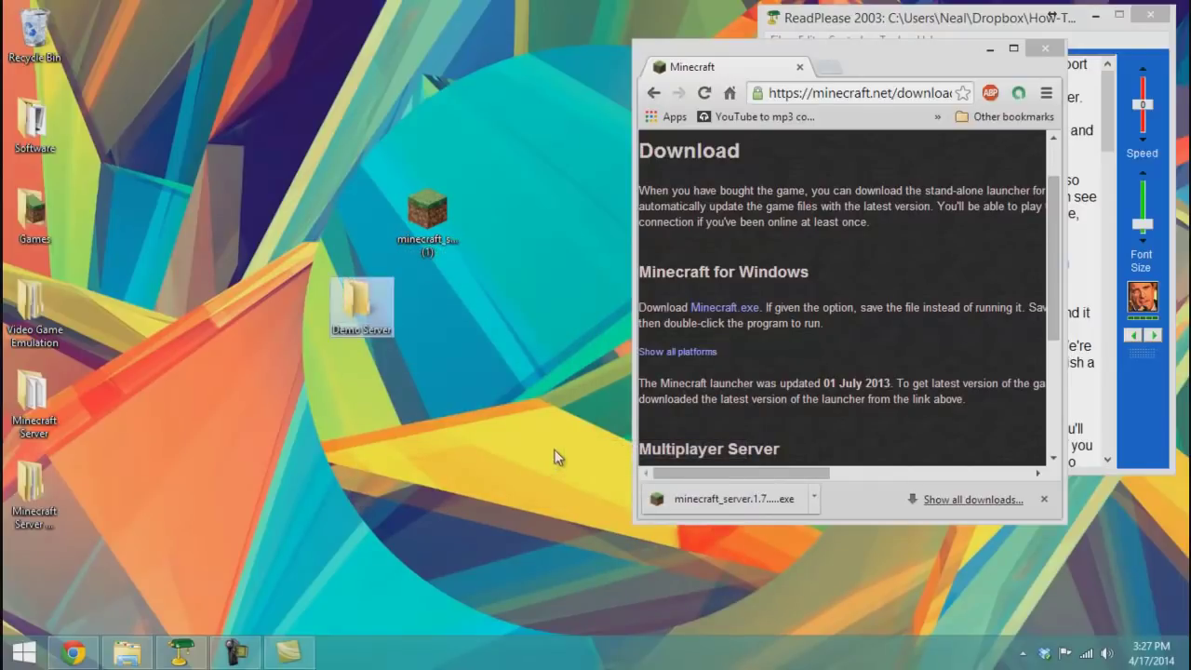
- Move the minecraft_server.1.7.9 (1) file from the desktop into the Demo Server folder and open that folder
{"action": "left_click_drag", "start_coordinate": [427, 212], "coordinate": [369, 298]}
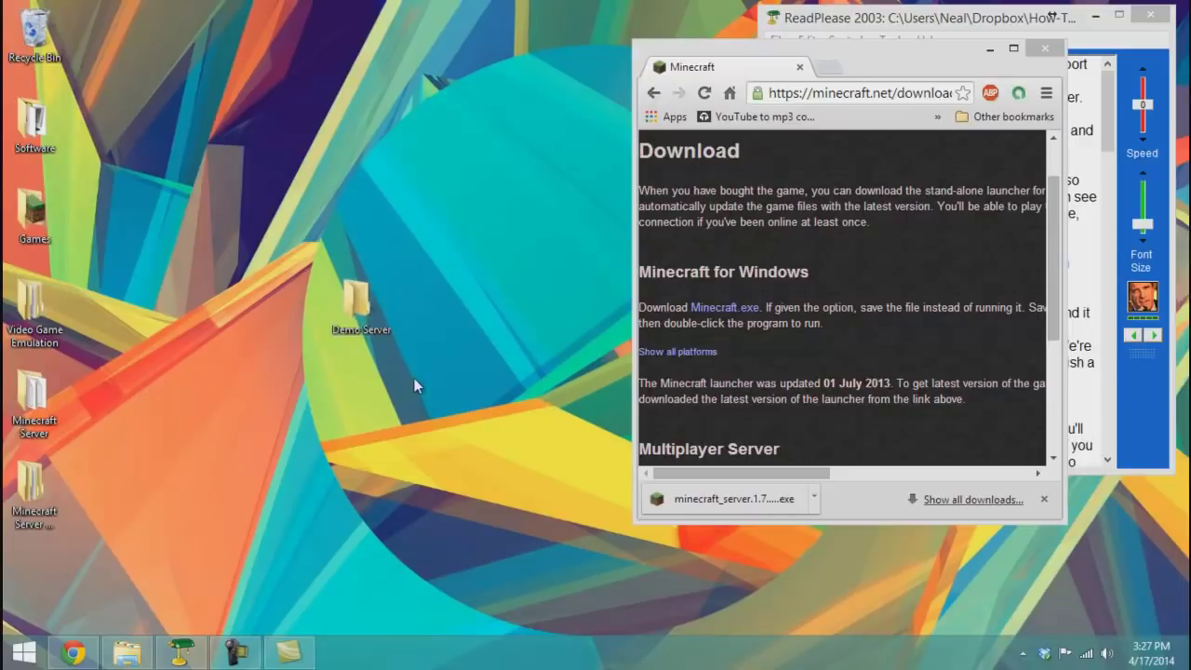
{"action": "double_click", "coordinate": [376, 309]}
- Switch to ReadPlease and have only the paragraph starting "Click on the file you just downloaded" read aloud
{"action": "left_click", "coordinate": [868, 337]}
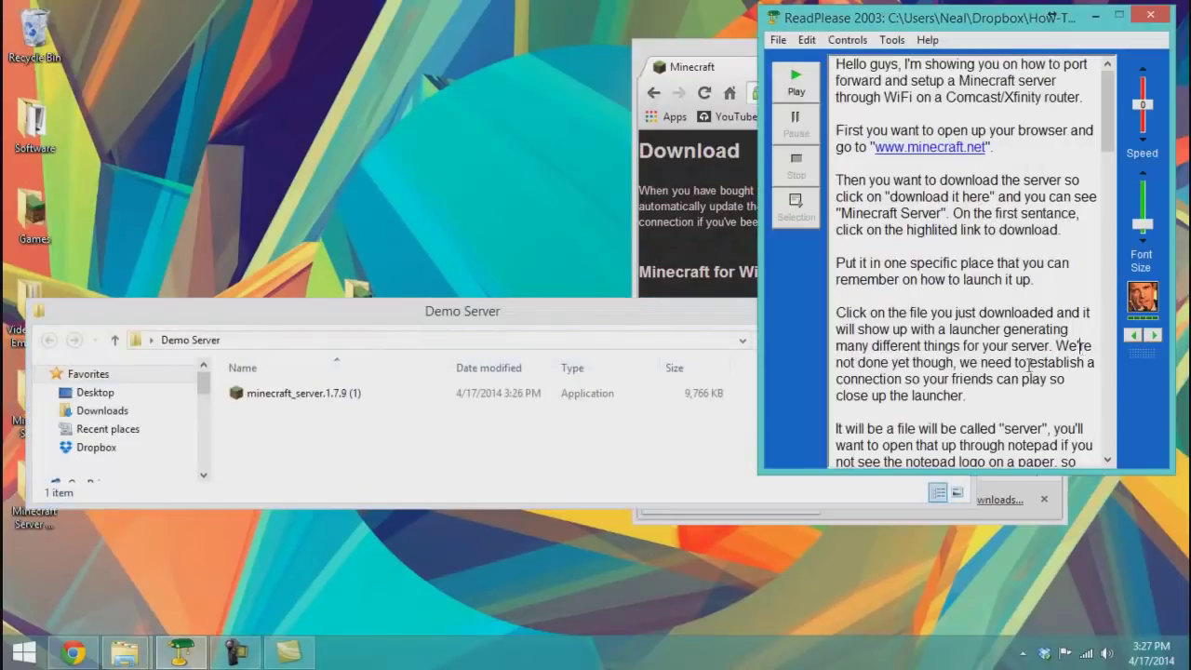
{"action": "scroll", "coordinate": [867, 337], "scroll_direction": "down", "scroll_amount": 2}
{"action": "scroll", "coordinate": [866, 321], "scroll_direction": "down", "scroll_amount": 1}
{"action": "scroll", "coordinate": [860, 270], "scroll_direction": "up", "scroll_amount": 2}
{"action": "scroll", "coordinate": [852, 271], "scroll_direction": "down", "scroll_amount": 1}
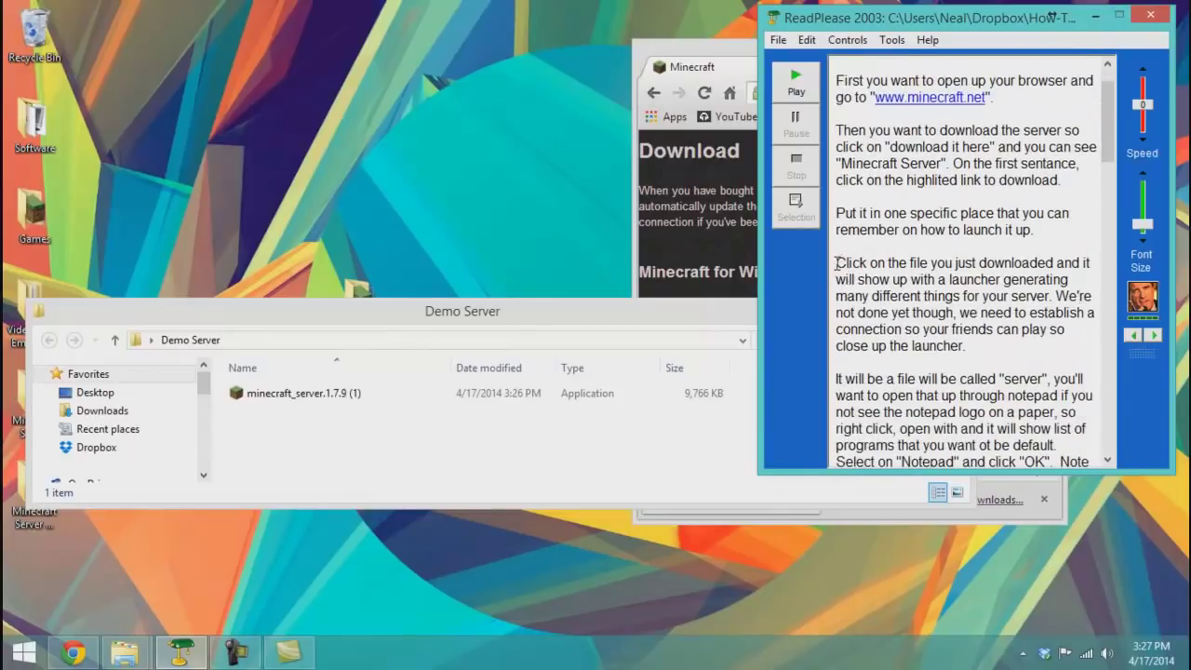
{"action": "left_click_drag", "start_coordinate": [837, 263], "coordinate": [1038, 294]}
{"action": "scroll", "coordinate": [979, 363], "scroll_direction": "down", "scroll_amount": 1}
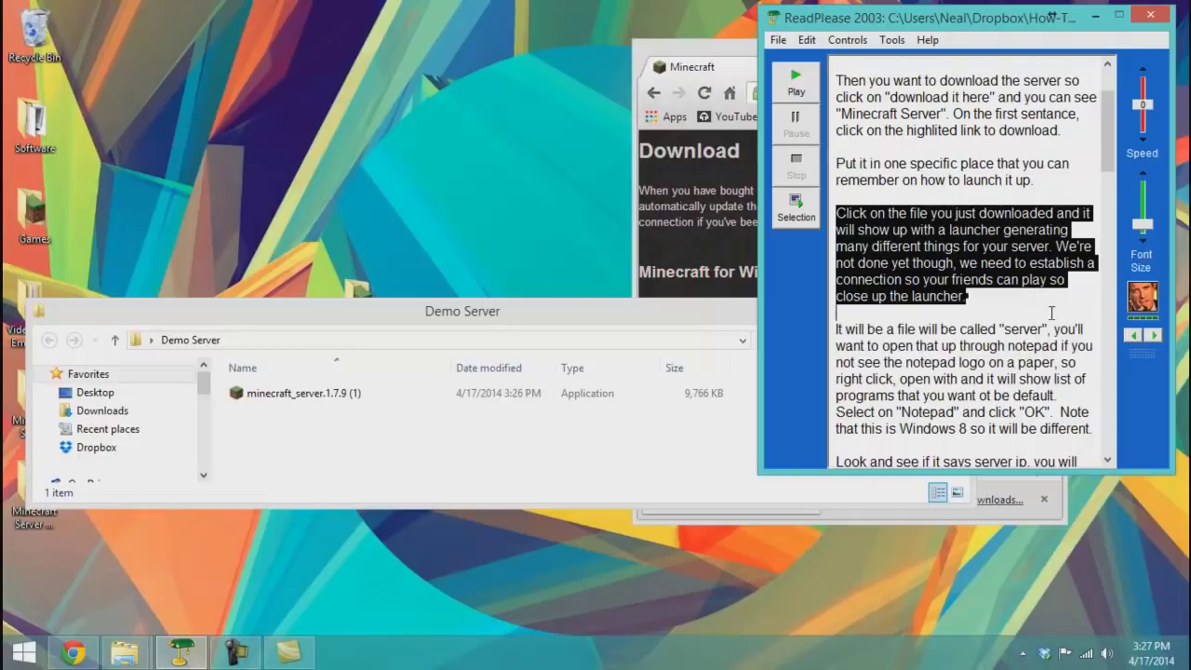
{"action": "left_click_drag", "start_coordinate": [1051, 312], "coordinate": [1095, 428]}
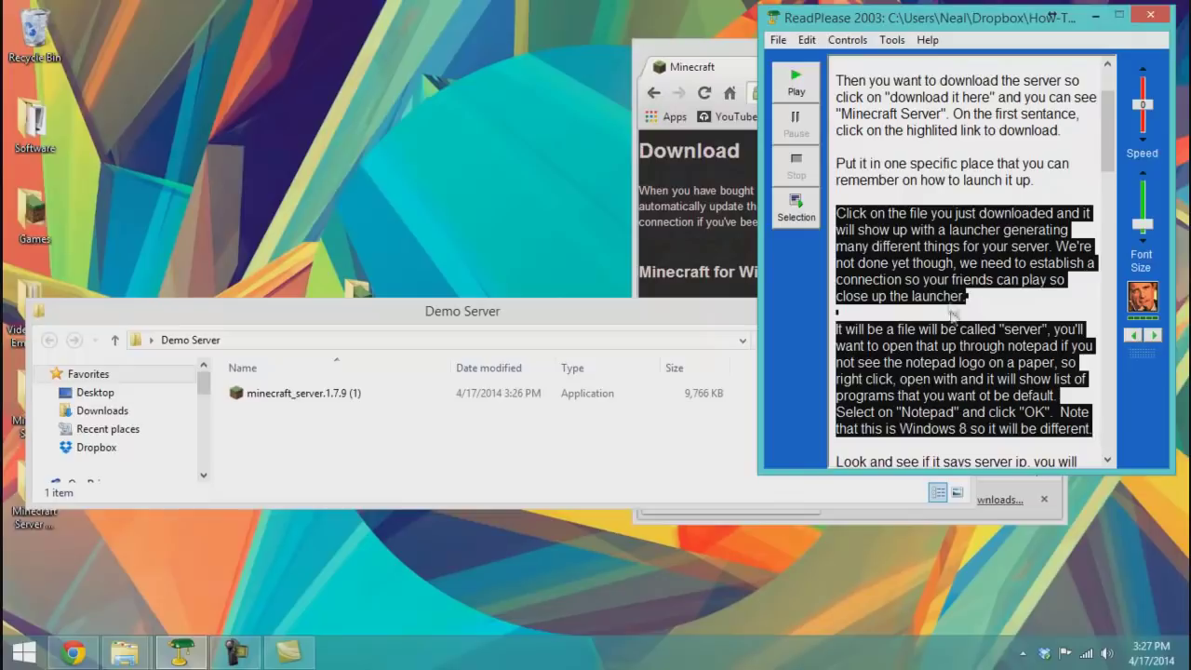
{"action": "left_click", "coordinate": [971, 279]}
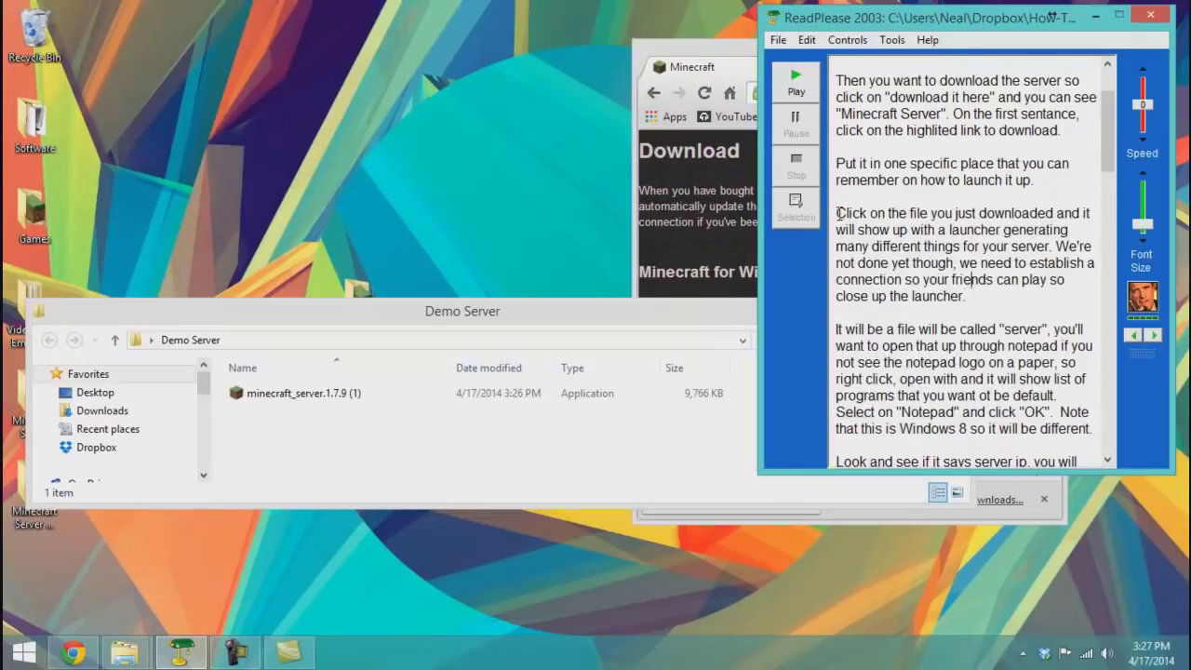
{"action": "left_click_drag", "start_coordinate": [838, 213], "coordinate": [980, 310]}
{"action": "left_click", "coordinate": [796, 208]}
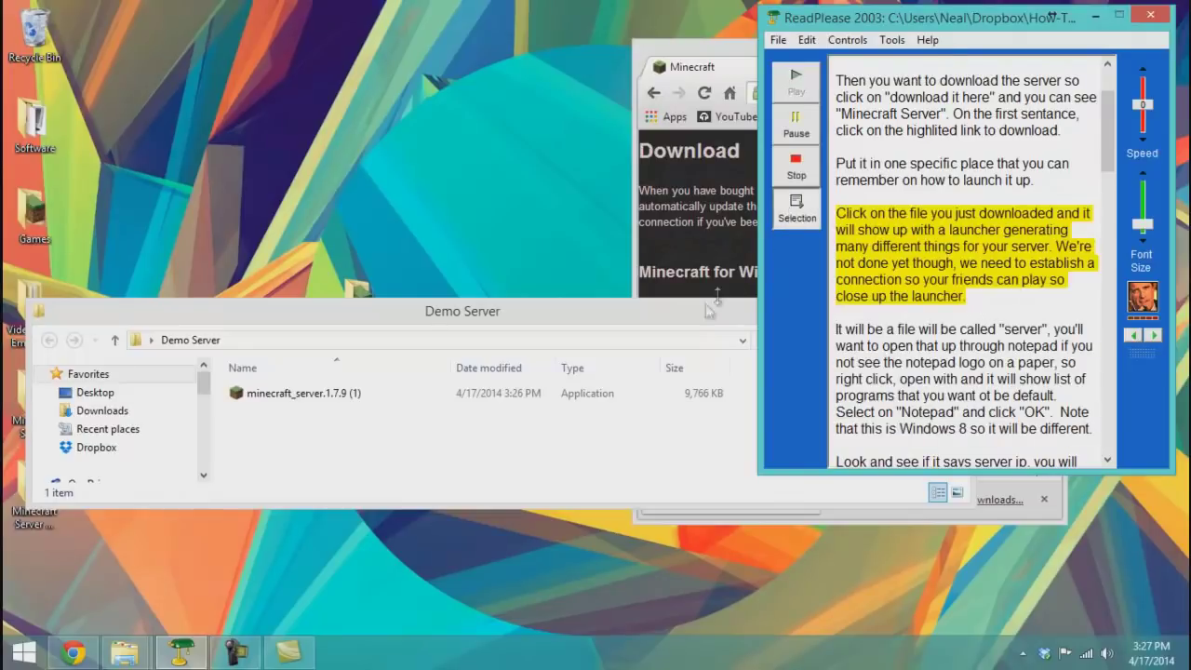
- Run minecraft_server.1.7.9 (1) from the Demo Server folder to generate the server files
{"action": "left_click", "coordinate": [510, 398]}
{"action": "left_click", "coordinate": [501, 400]}
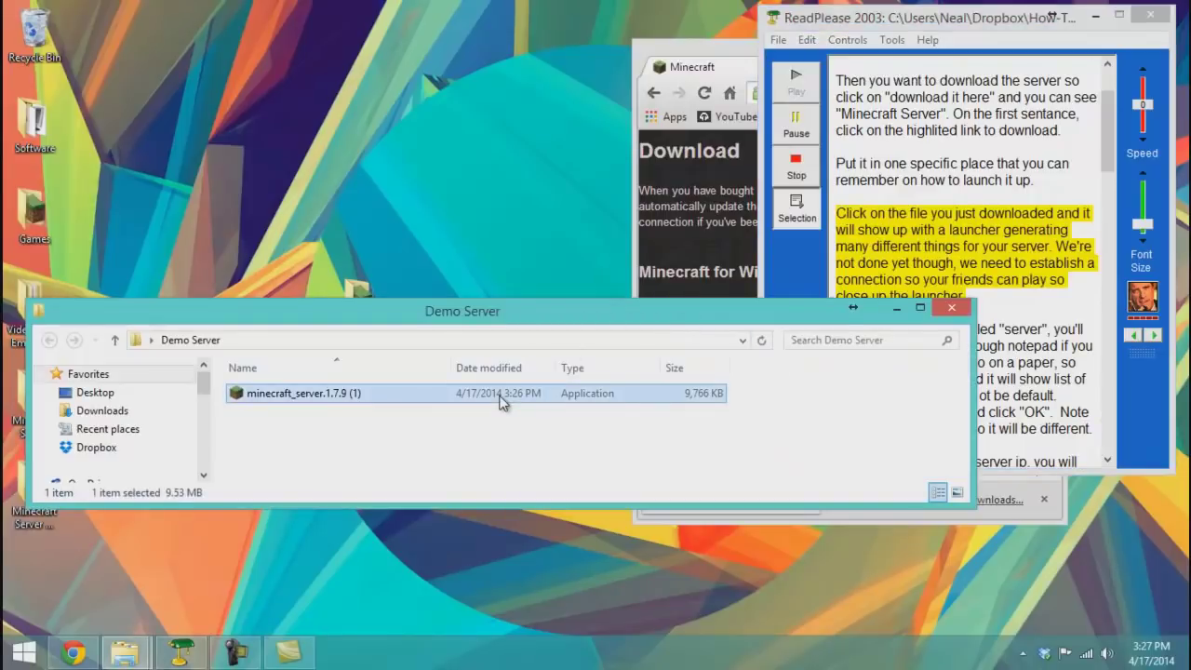
{"action": "double_click", "coordinate": [501, 400]}
{"action": "left_click", "coordinate": [643, 344]}
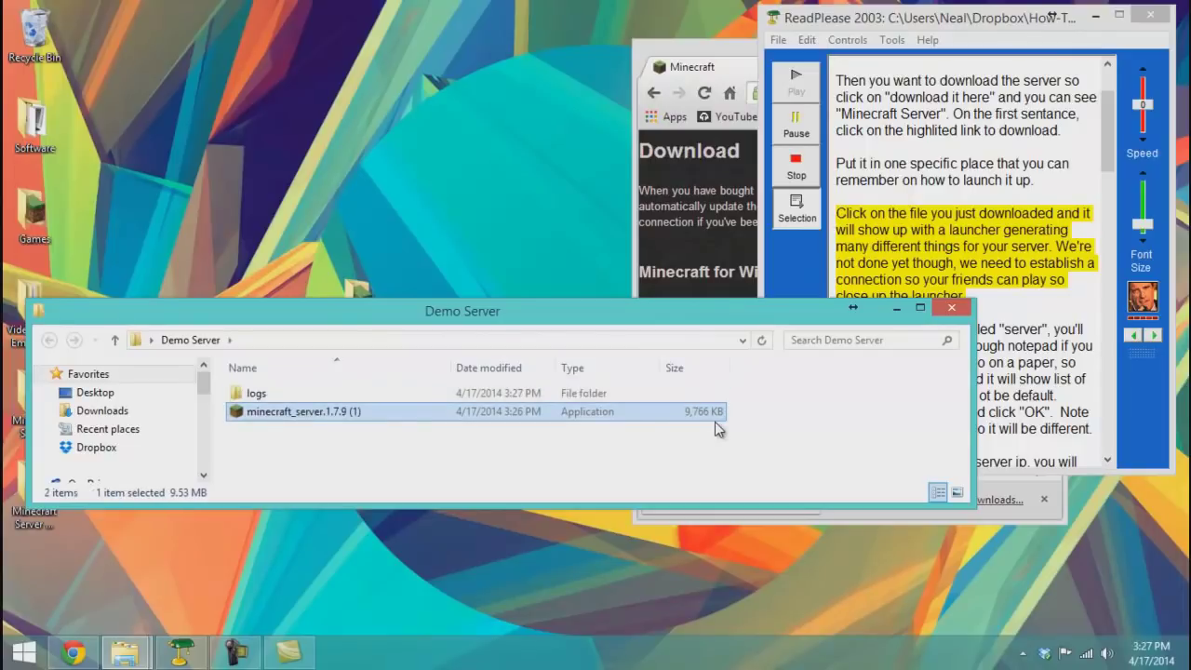
- Snap the Demo Server folder window to the left half of the screen and close the Minecraft server window
{"action": "left_click_drag", "start_coordinate": [710, 111], "coordinate": [963, 122]}
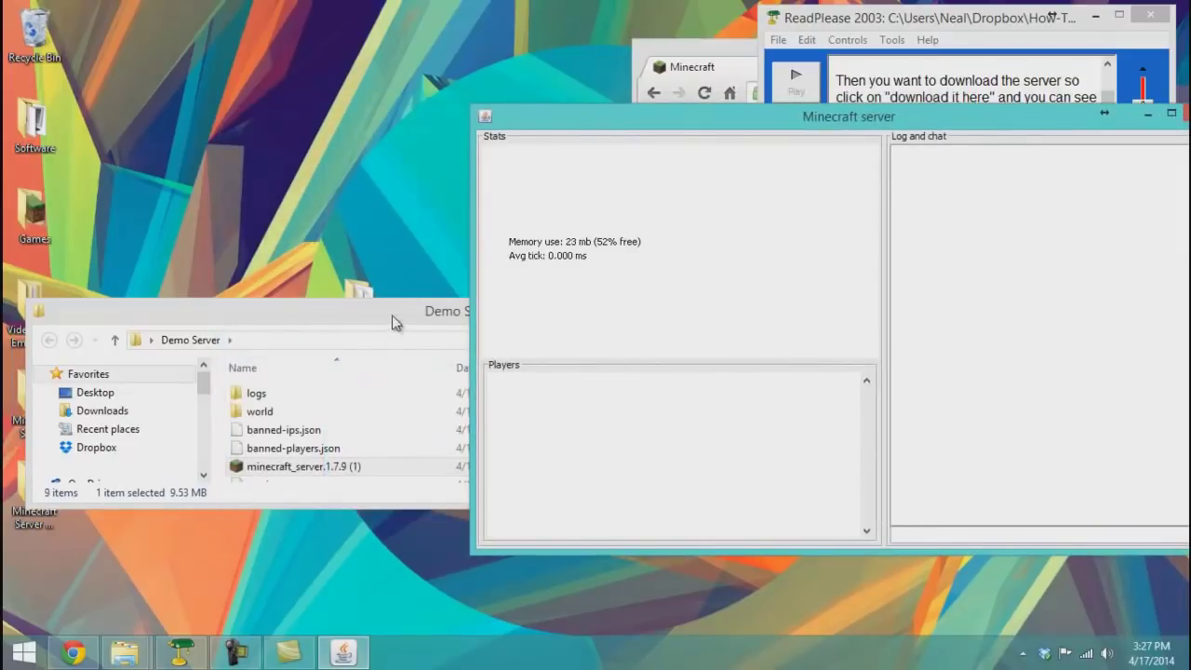
{"action": "left_click_drag", "start_coordinate": [391, 315], "coordinate": [0, 321]}
{"action": "scroll", "coordinate": [428, 346], "scroll_direction": "right", "scroll_amount": 1}
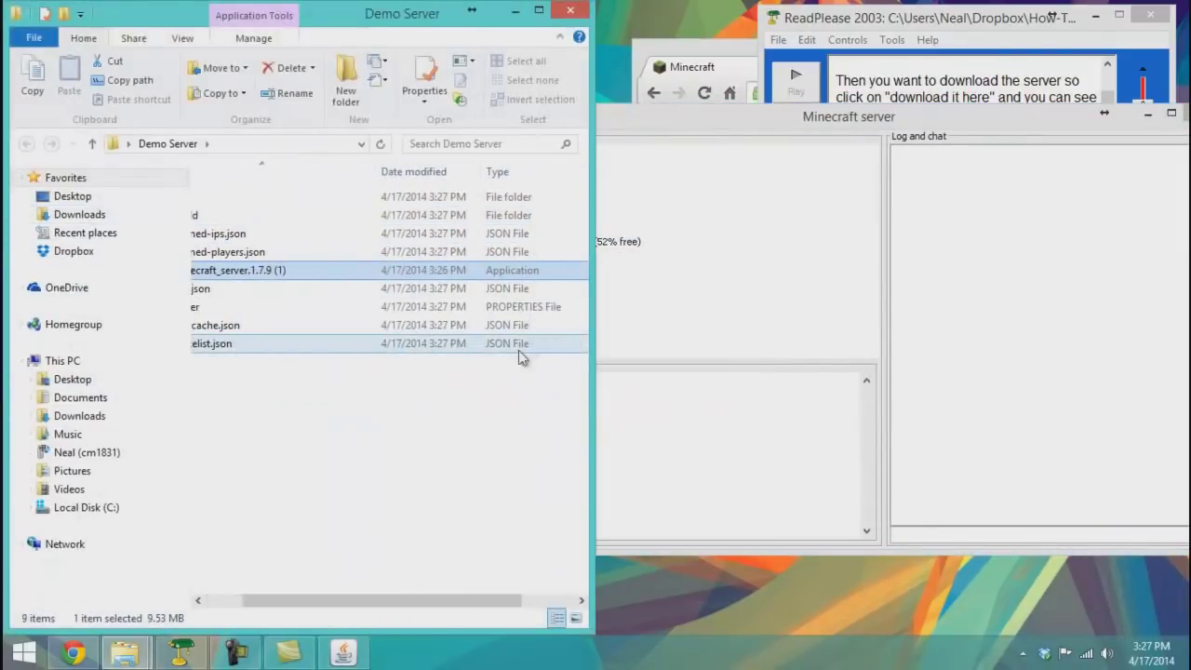
{"action": "left_click", "coordinate": [1117, 120]}
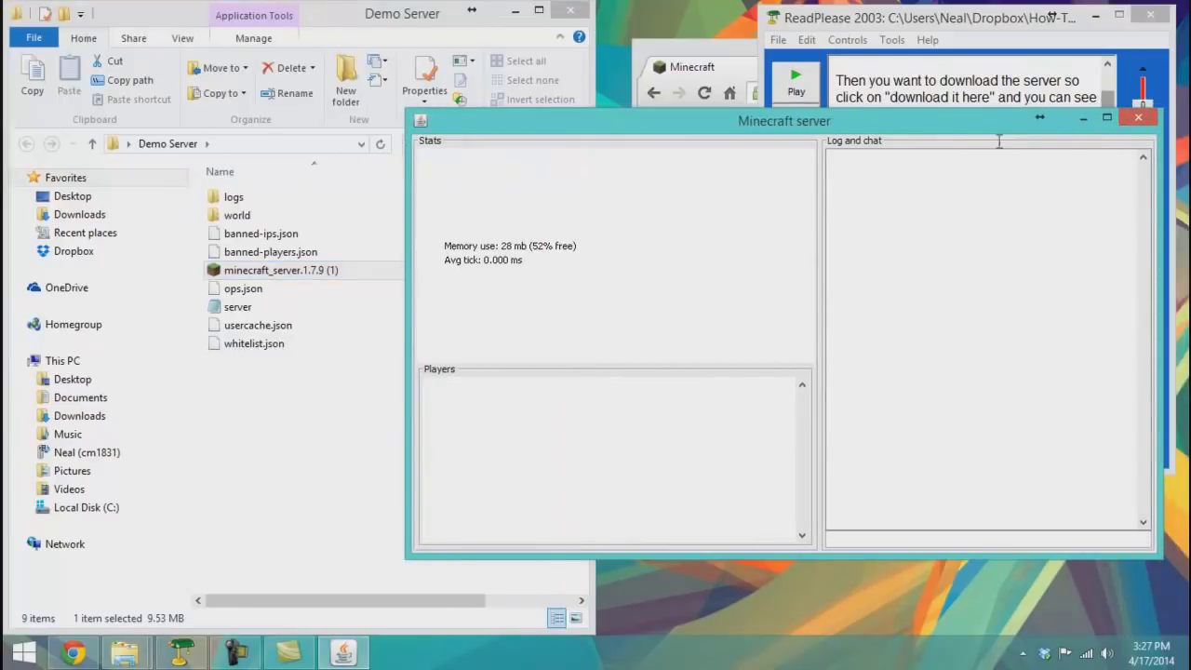
{"action": "left_click", "coordinate": [1138, 118]}
- Switch to ReadPlease and have only the paragraph starting "It will be a file will be called" read aloud
{"action": "left_click", "coordinate": [919, 374]}
{"action": "scroll", "coordinate": [899, 351], "scroll_direction": "down", "scroll_amount": 5}
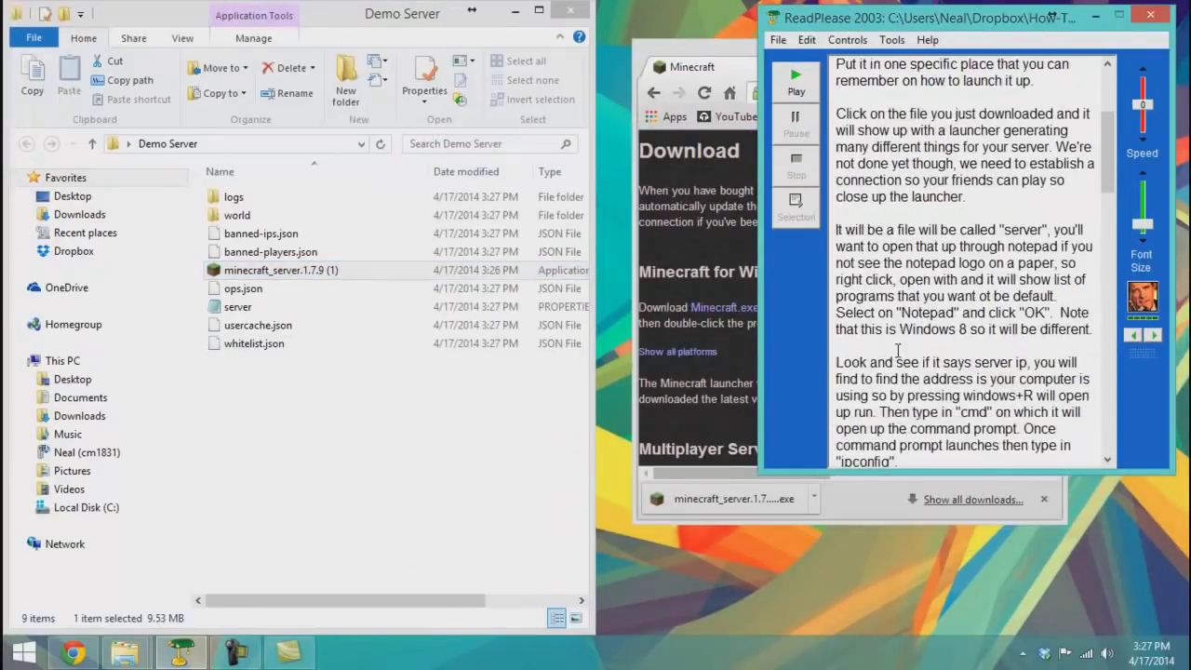
{"action": "left_click_drag", "start_coordinate": [838, 213], "coordinate": [924, 263]}
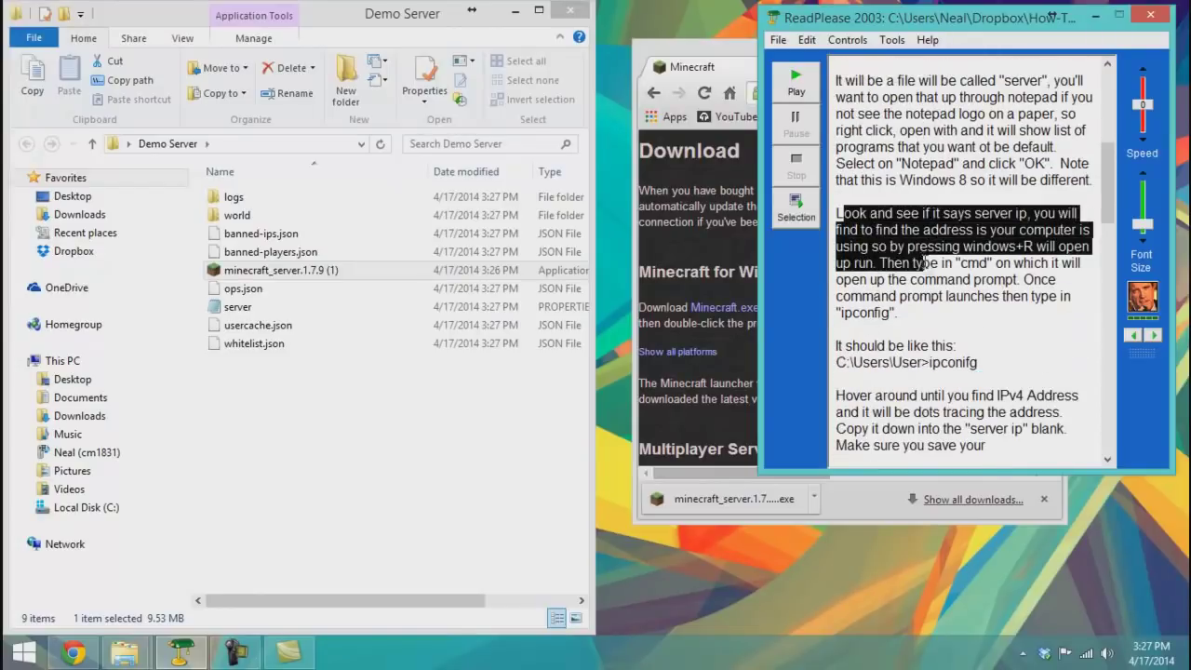
{"action": "left_click", "coordinate": [837, 212]}
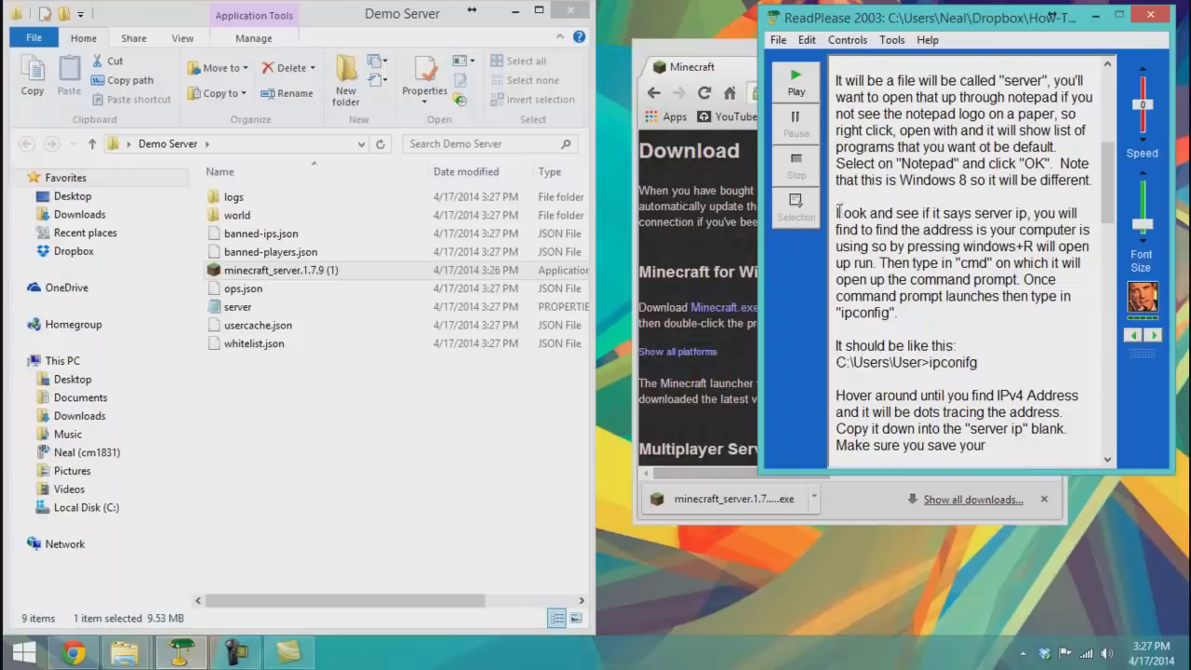
{"action": "left_click_drag", "start_coordinate": [838, 81], "coordinate": [1096, 184]}
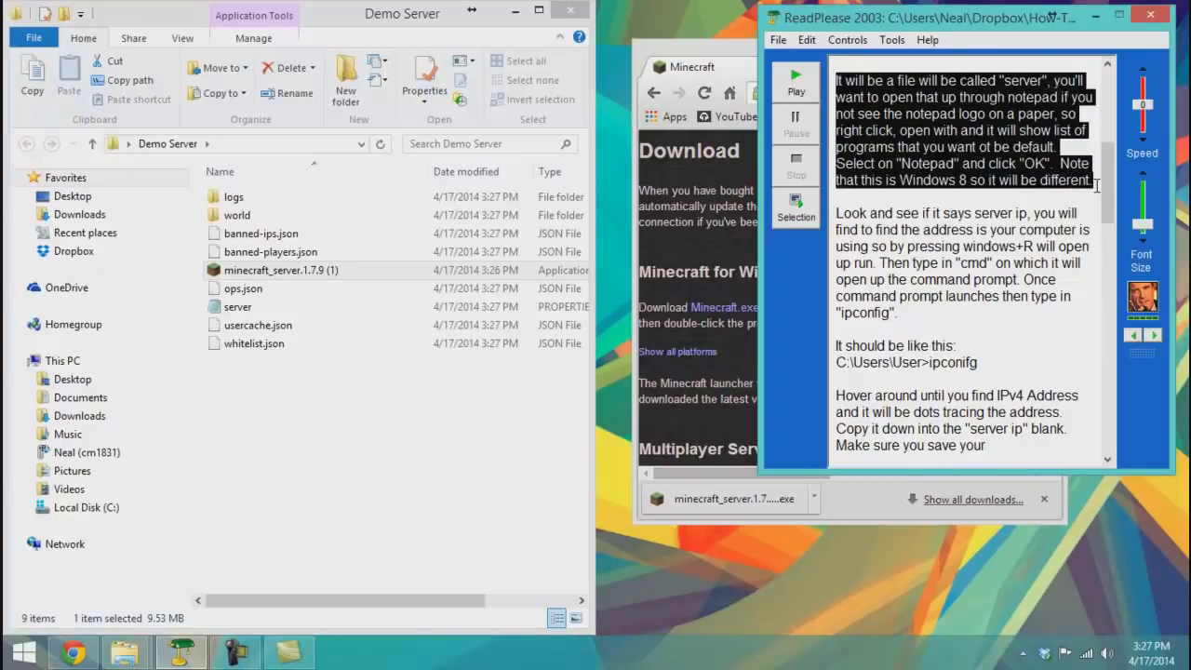
{"action": "left_click", "coordinate": [797, 209]}
- Open the server file from the Demo Server folder with Notepad, keeping Notepad as the app for all .properties files
{"action": "left_click", "coordinate": [415, 389]}
{"action": "left_click", "coordinate": [284, 314]}
{"action": "right_click", "coordinate": [291, 314]}
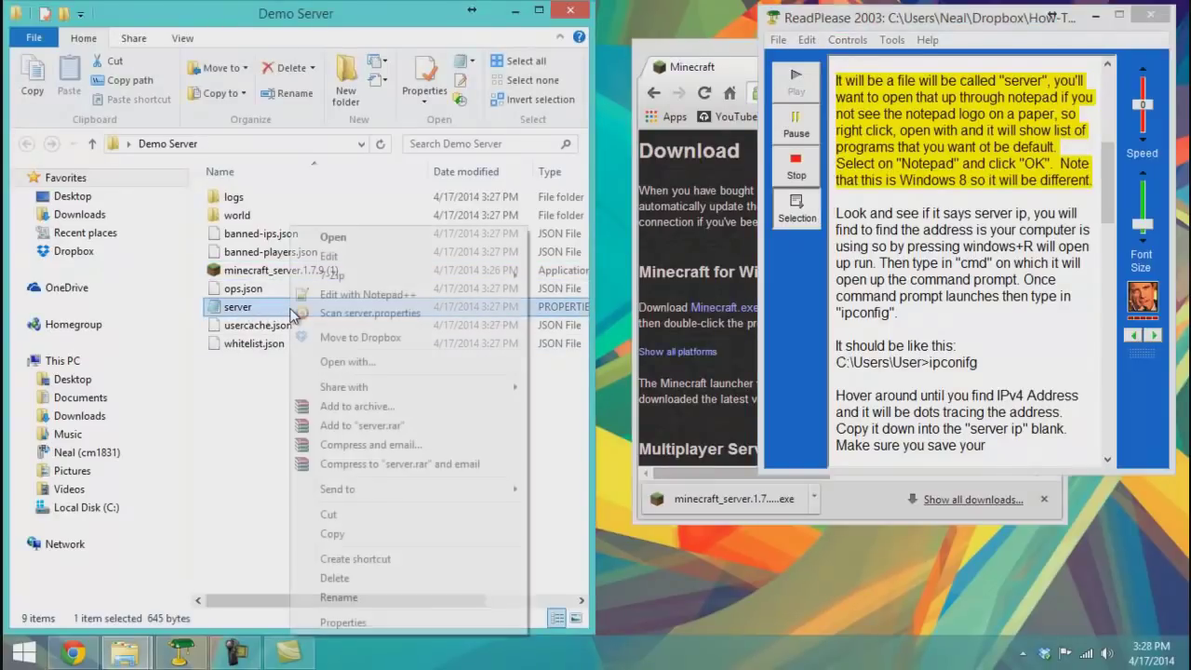
{"action": "key", "text": "m"}
{"action": "right_click", "coordinate": [277, 307]}
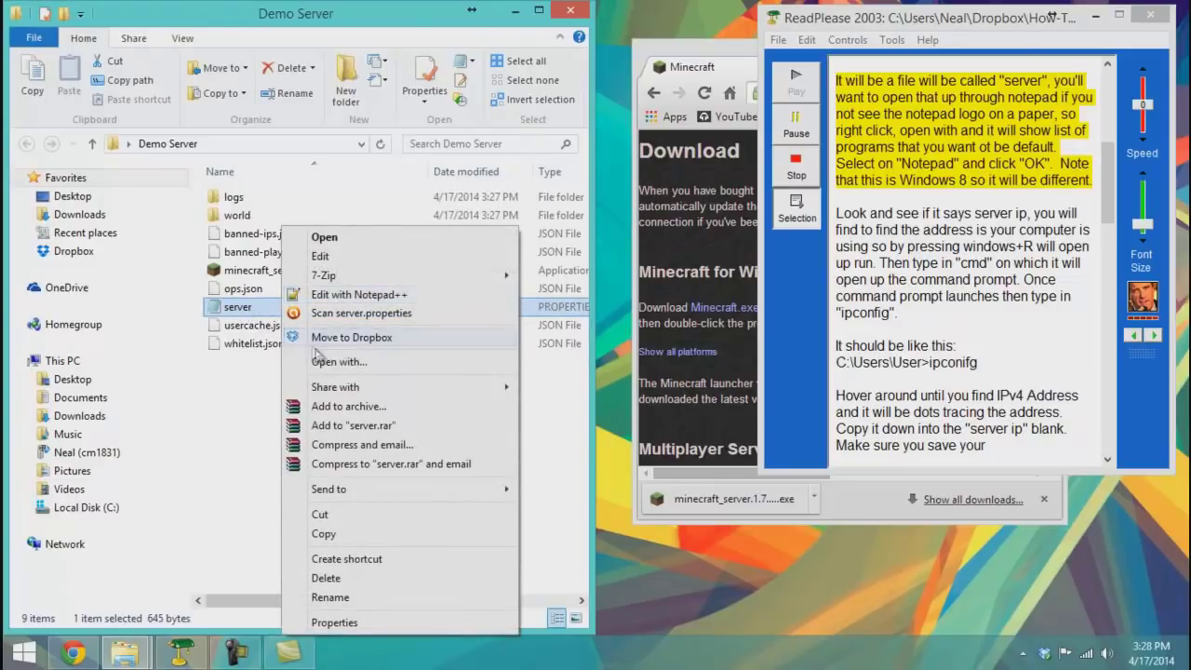
{"action": "left_click", "coordinate": [376, 364]}
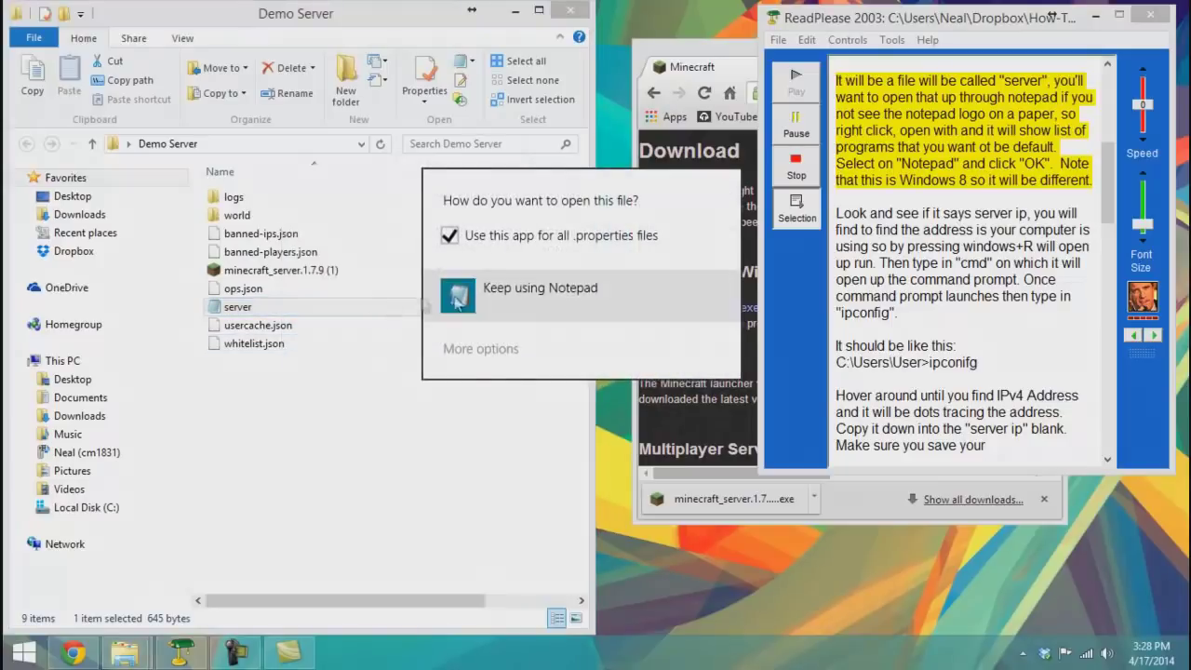
{"action": "left_click", "coordinate": [480, 349]}
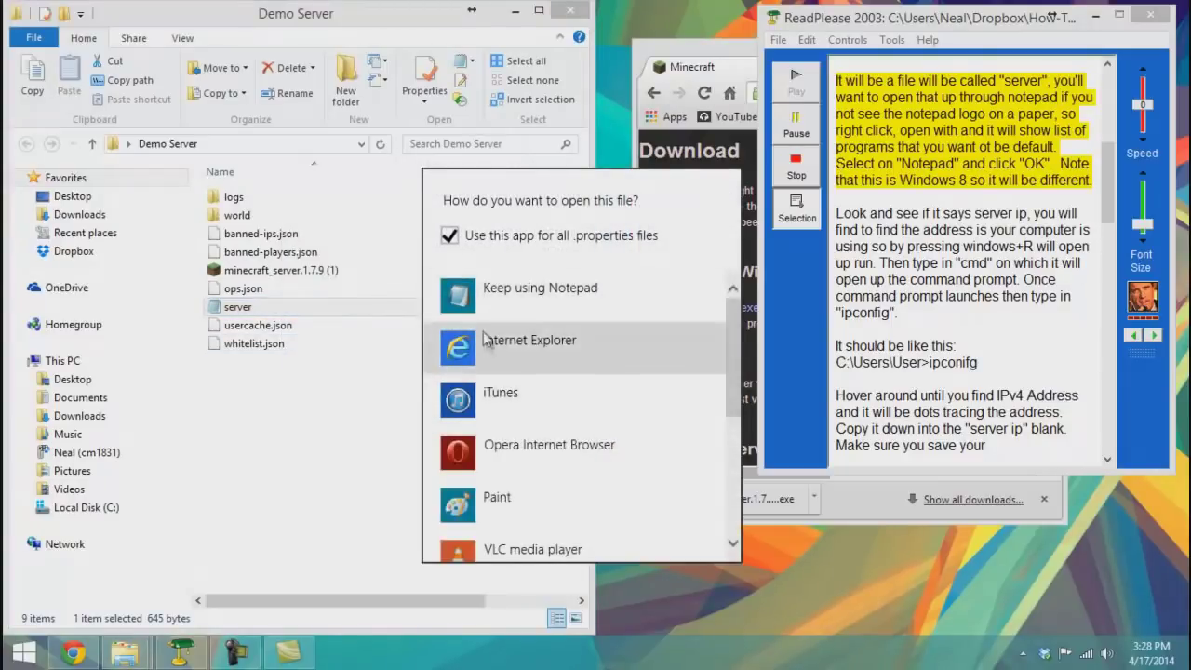
{"action": "left_click", "coordinate": [486, 296]}
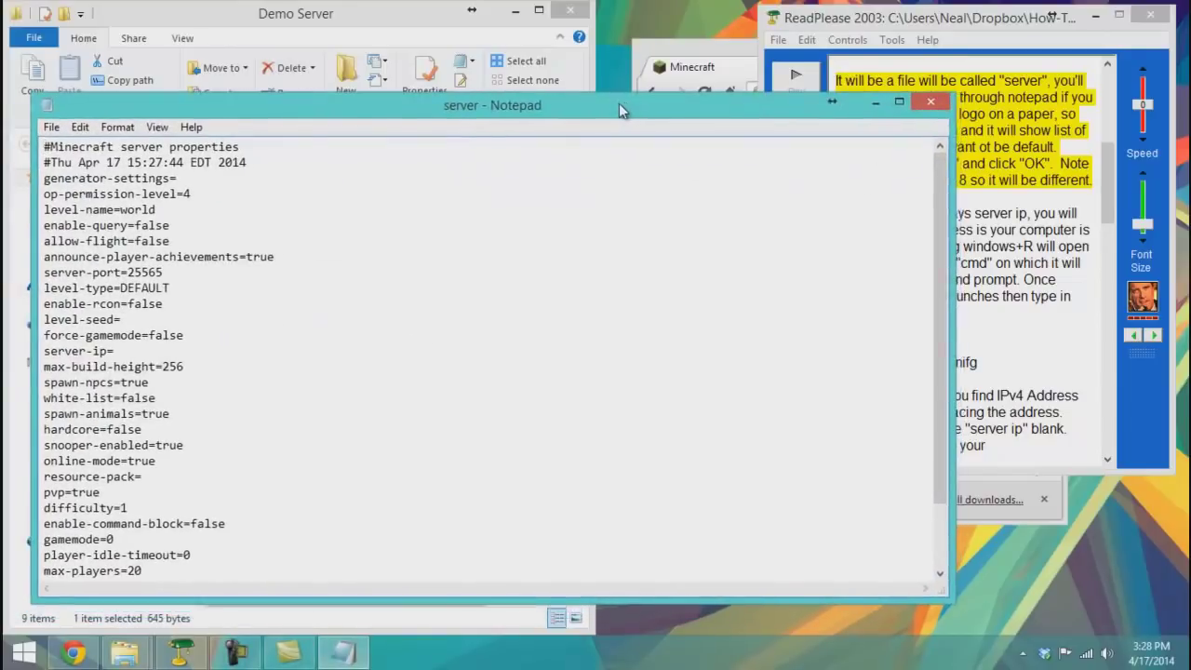
{"action": "mouse_move", "coordinate": [620, 104]}
{"action": "left_mouse_down"}
{"action": "mouse_move", "coordinate": [610, 281]}
{"action": "mouse_move", "coordinate": [679, 238]}
{"action": "mouse_move", "coordinate": [650, 110]}
{"action": "mouse_move", "coordinate": [627, 116]}
{"action": "left_mouse_up"}
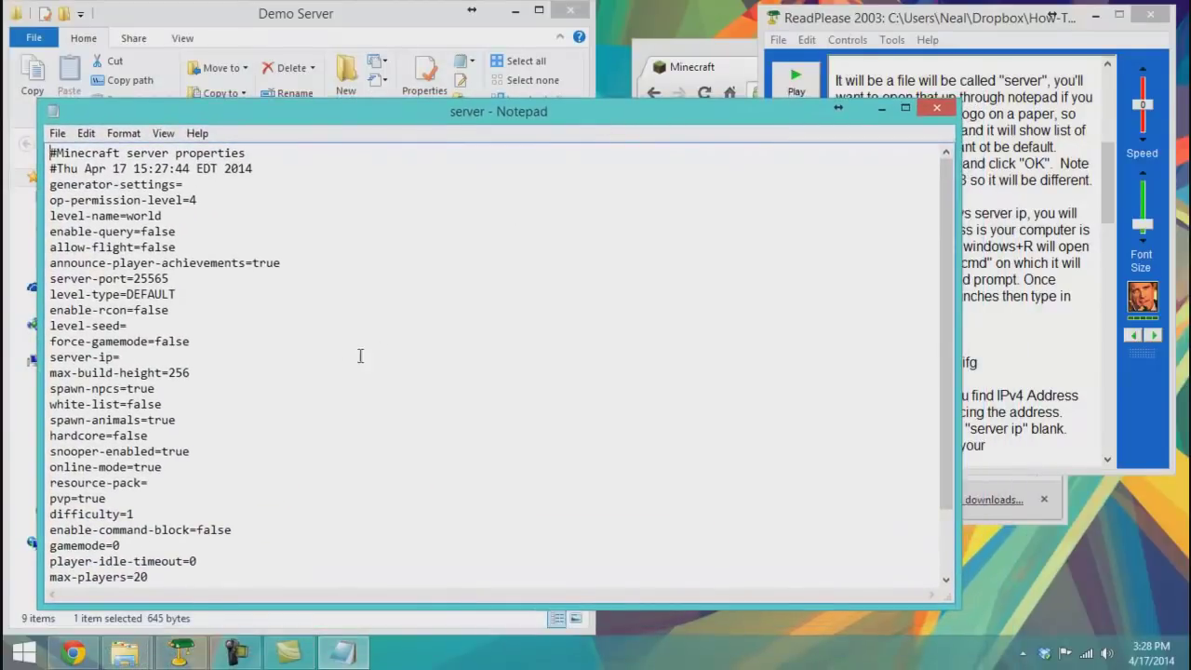
- Switch to ReadPlease and have only the paragraph starting "Look and see if it says server ip" read aloud
{"action": "left_click", "coordinate": [1024, 231]}
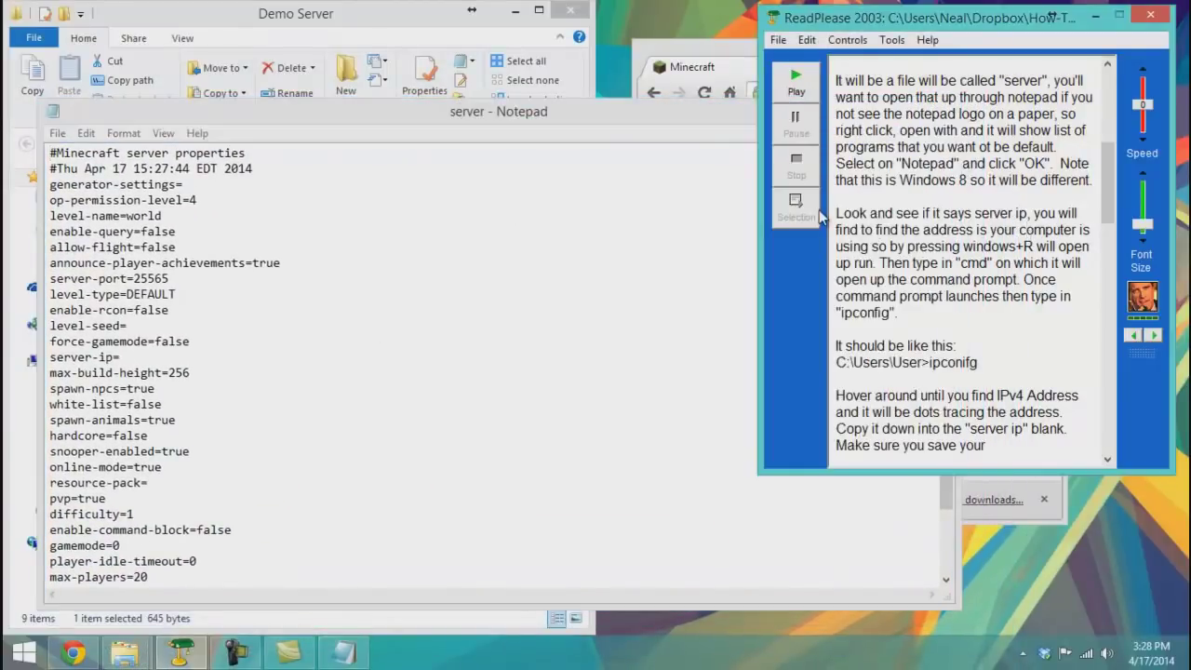
{"action": "left_click_drag", "start_coordinate": [836, 213], "coordinate": [896, 315]}
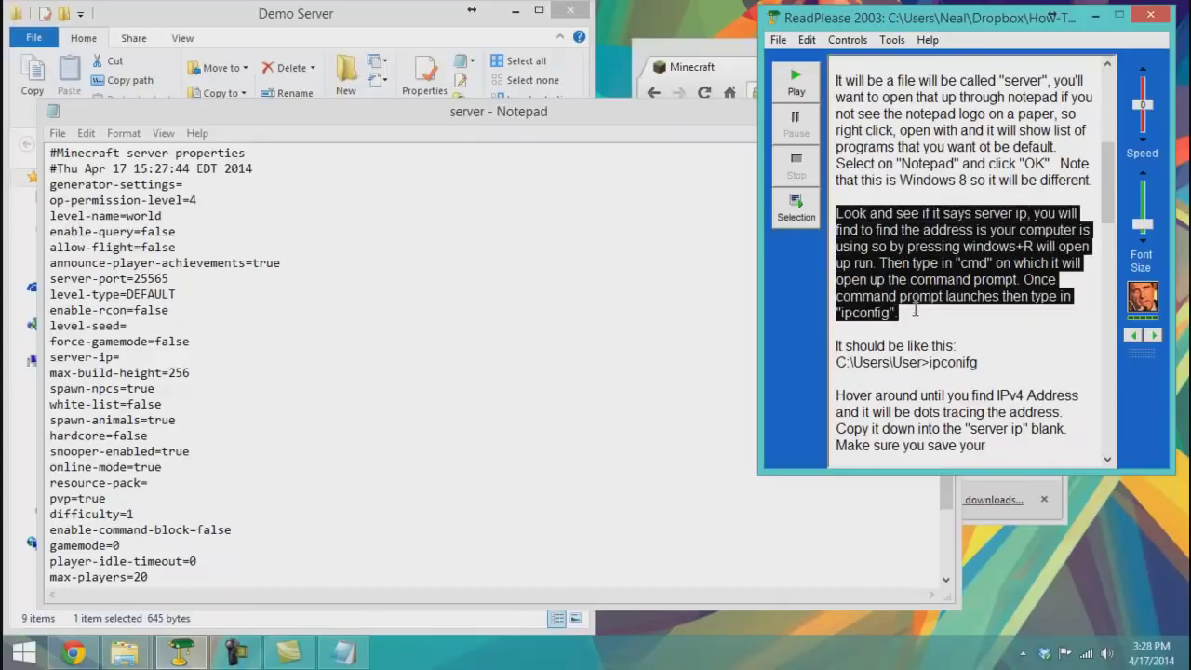
{"action": "left_click", "coordinate": [797, 206]}
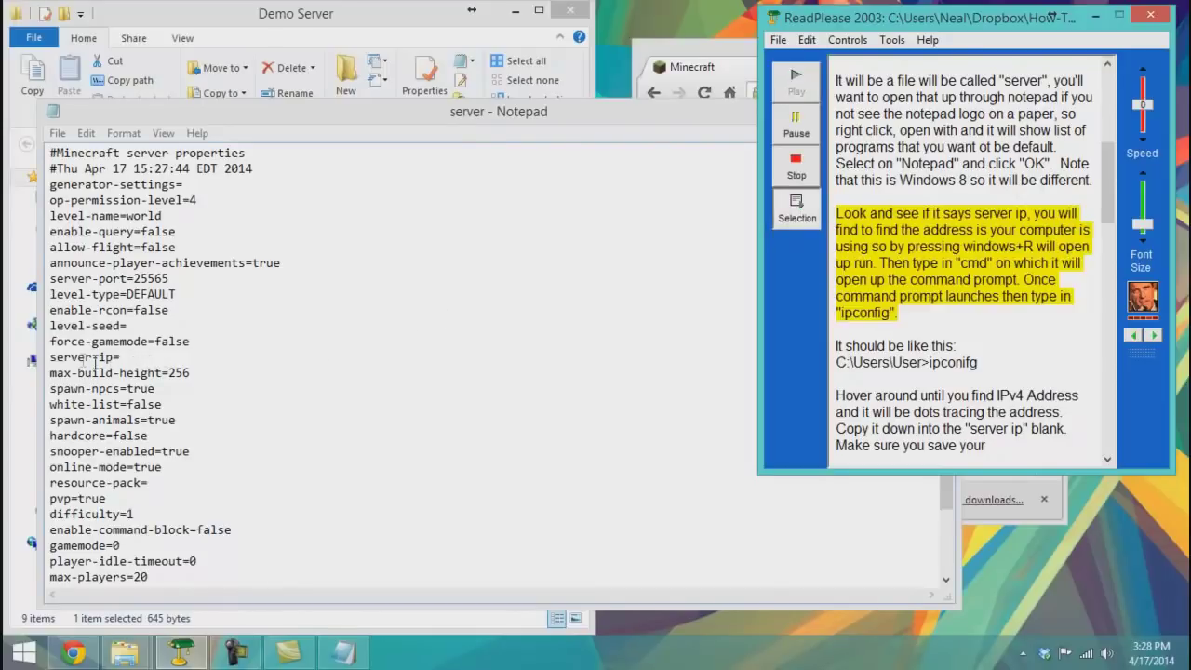
- Launch cmd through the Windows Run dialog, execute ipconfig and find the Wi-Fi adapter's IPv4 address in the output
{"action": "left_click", "coordinate": [123, 356]}
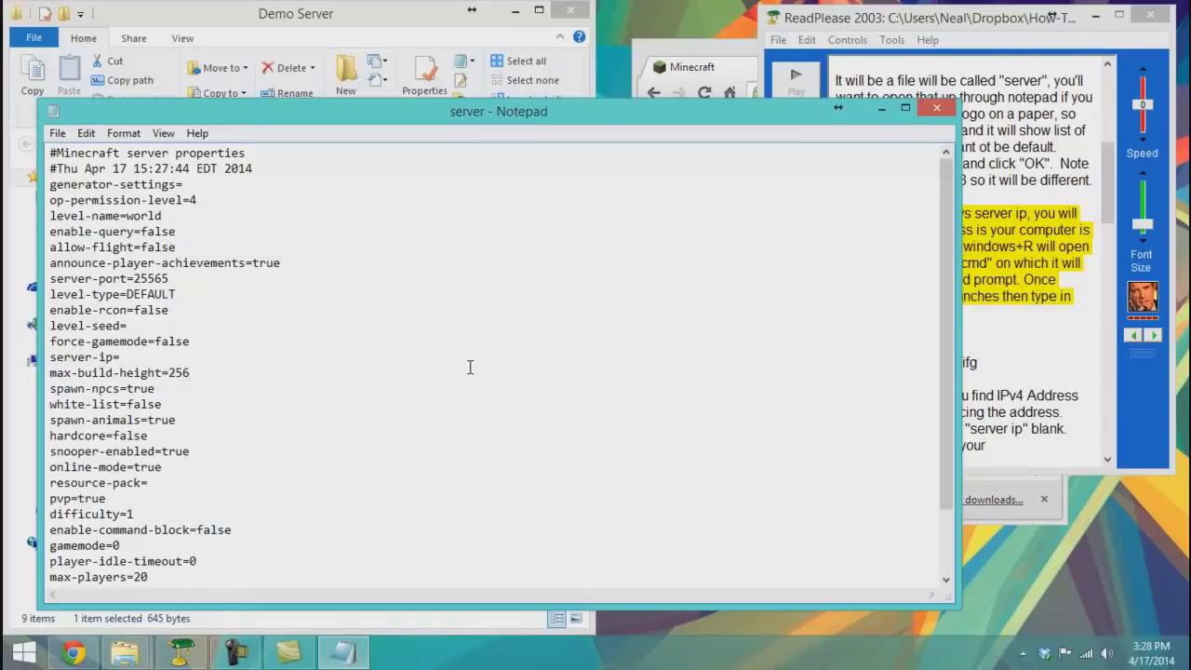
{"action": "key", "text": "super+r"}
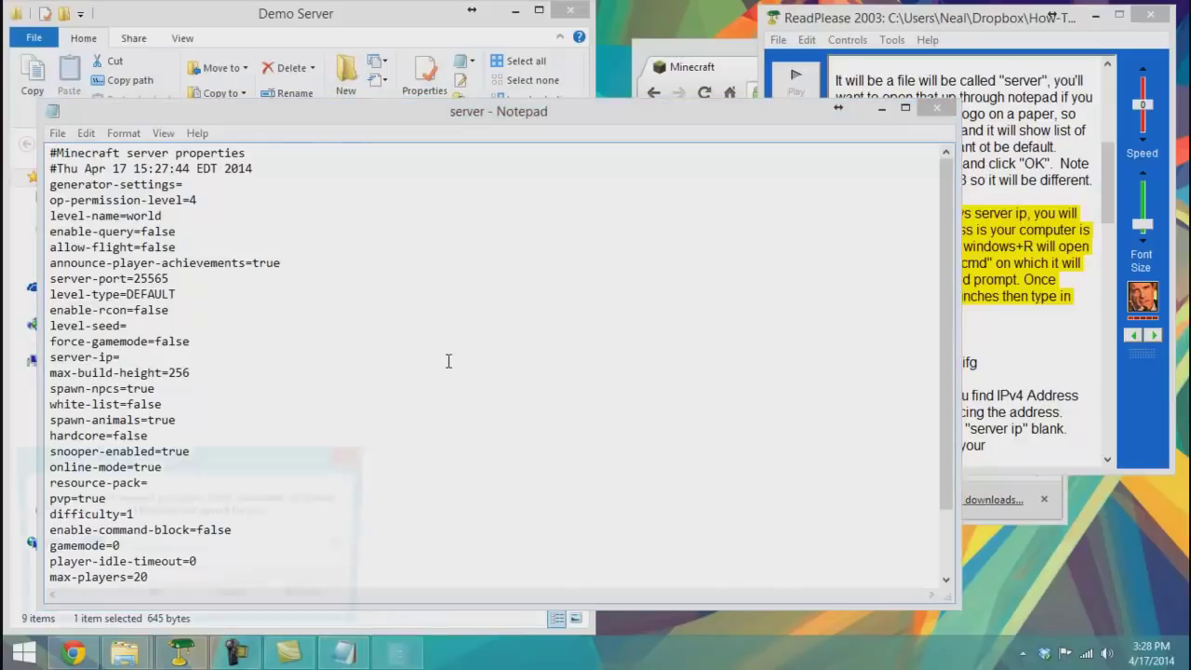
{"action": "left_click", "coordinate": [223, 543]}
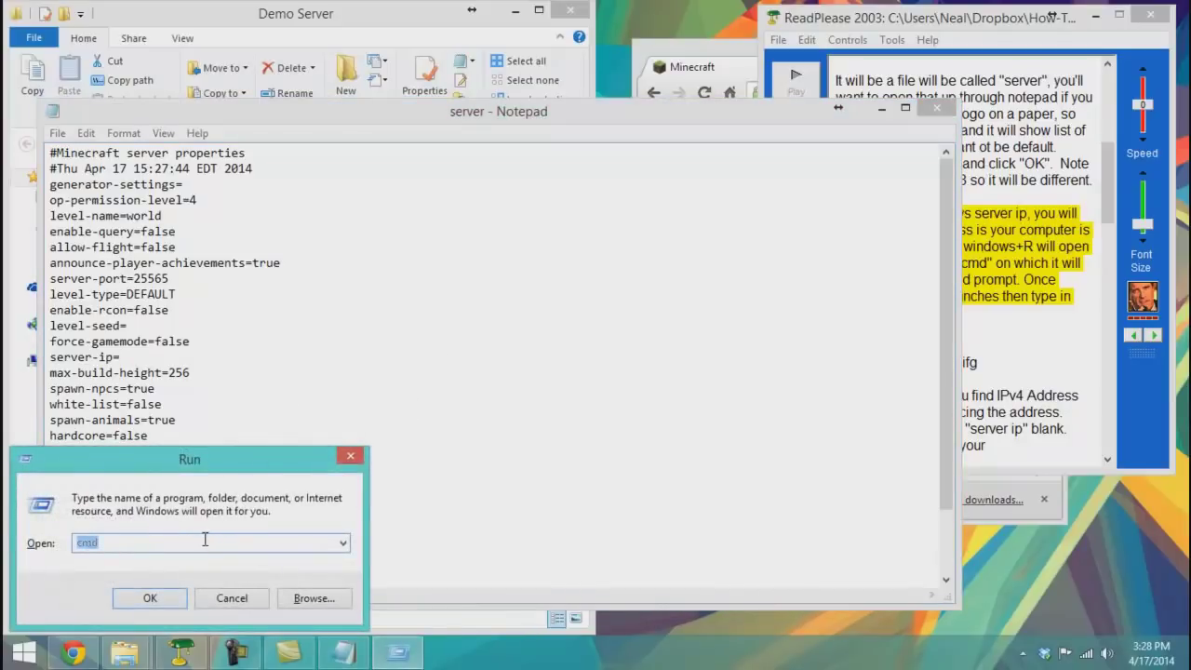
{"action": "left_click", "coordinate": [152, 597]}
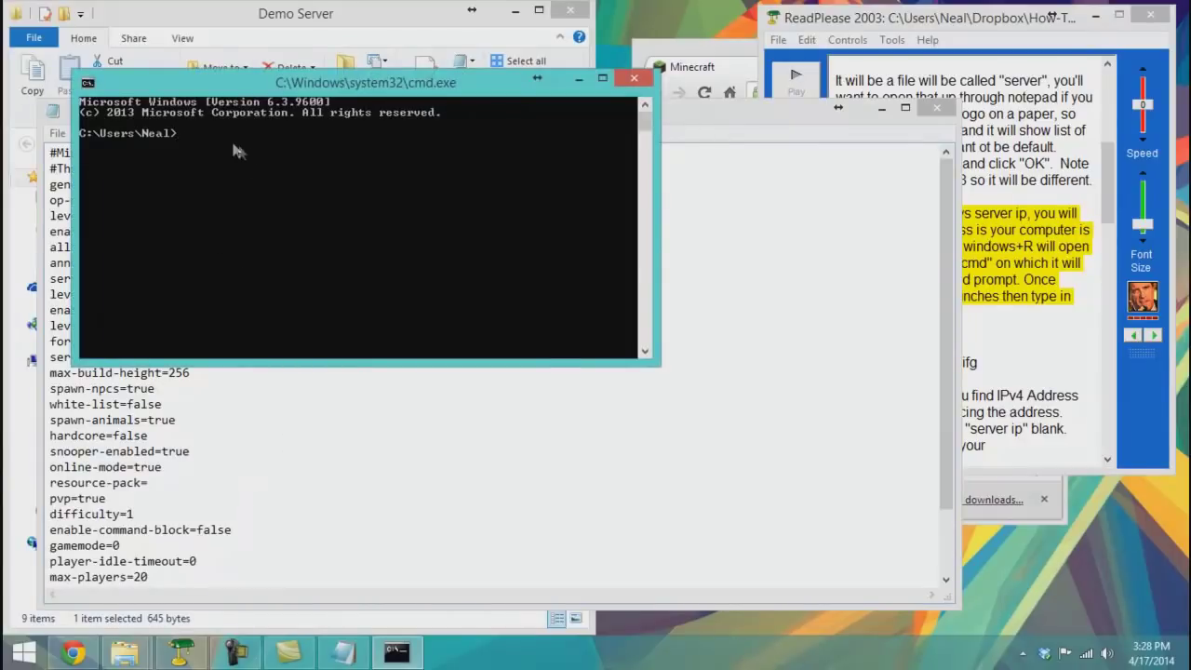
{"action": "type", "text": "ipconfig"}
{"action": "key", "text": "Return"}
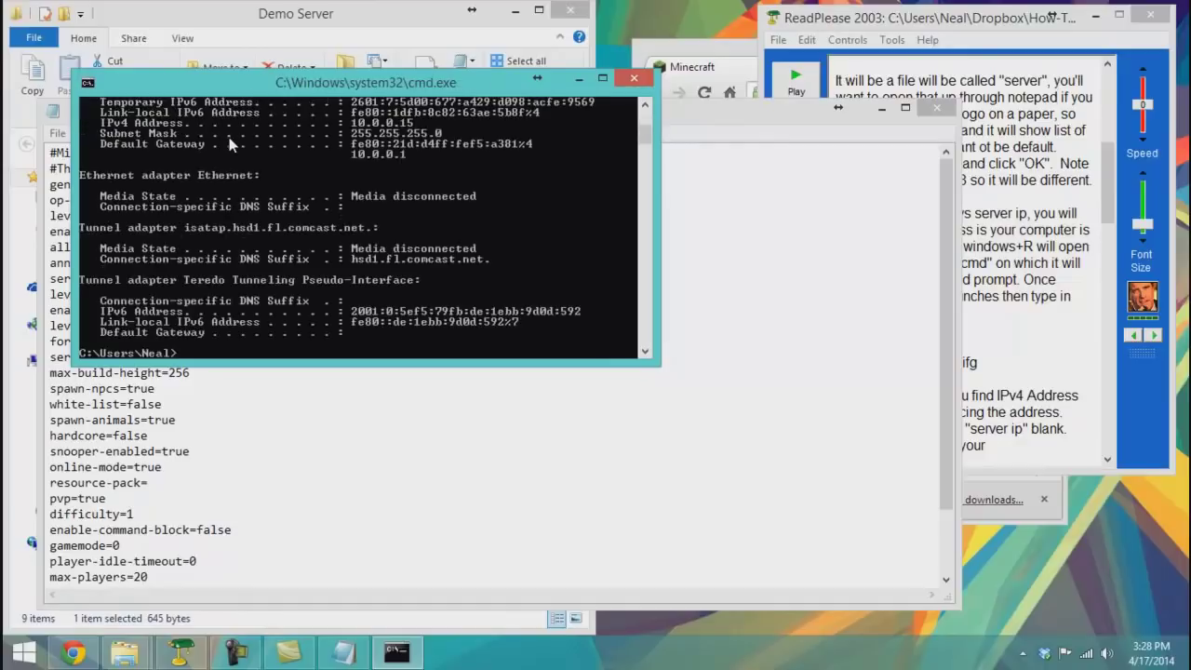
{"action": "scroll", "coordinate": [273, 168], "scroll_direction": "up", "scroll_amount": 6}
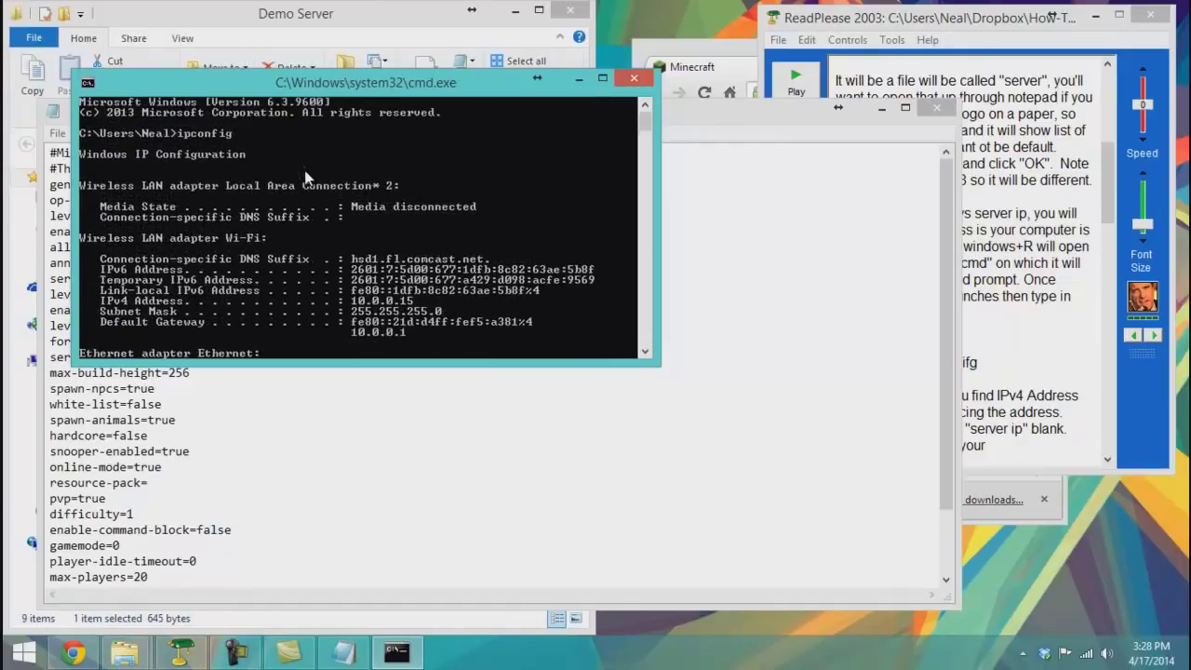
{"action": "scroll", "coordinate": [315, 186], "scroll_direction": "down", "scroll_amount": 2}
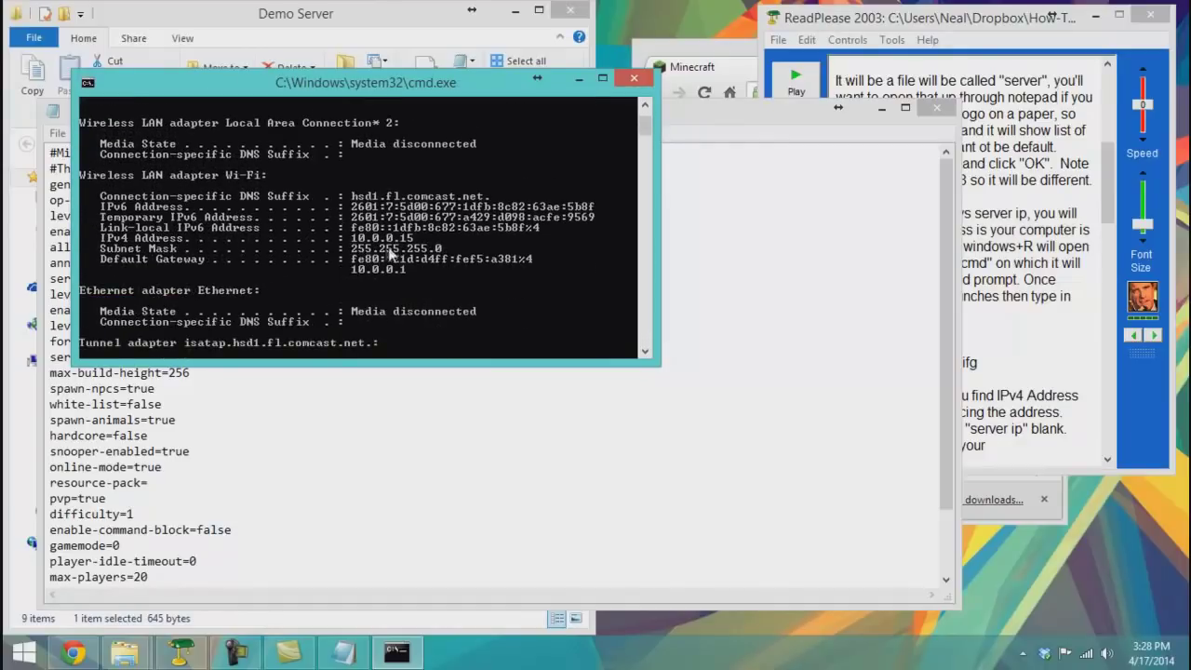
- Have the "It should be like this:" example read aloud in ReadPlease, and show the entered ipconfig command in the Command Prompt
{"action": "left_click", "coordinate": [973, 331]}
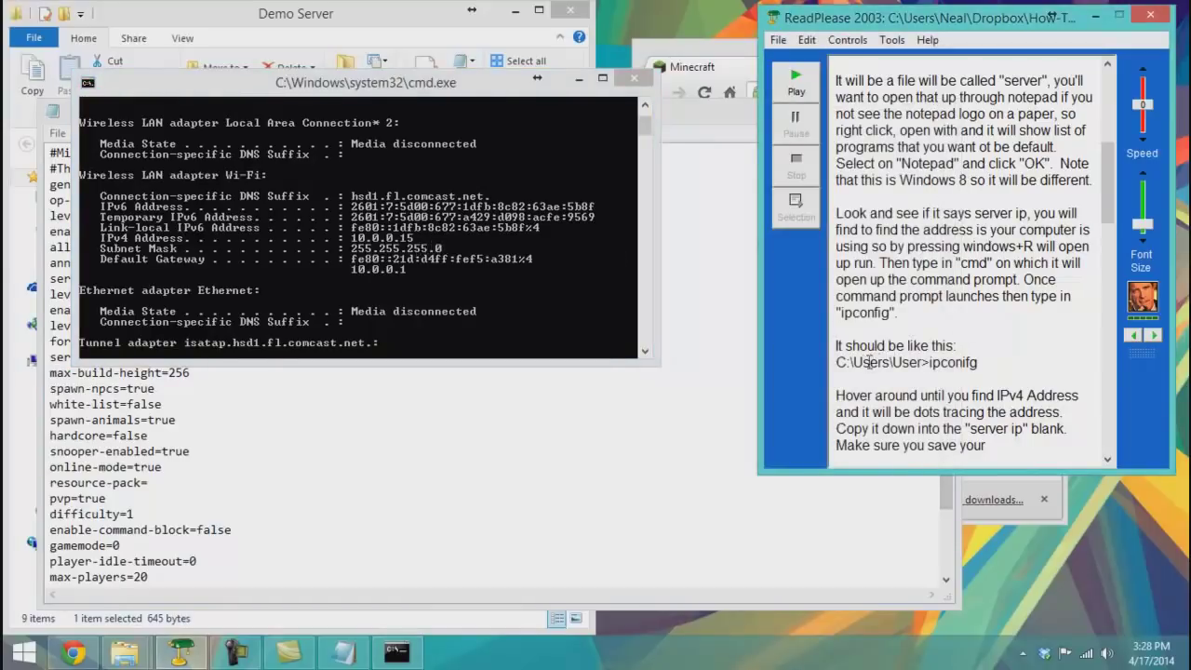
{"action": "triple_click", "coordinate": [839, 345]}
{"action": "left_click", "coordinate": [847, 345]}
{"action": "left_click_drag", "start_coordinate": [836, 346], "coordinate": [986, 363]}
{"action": "left_click", "coordinate": [796, 209]}
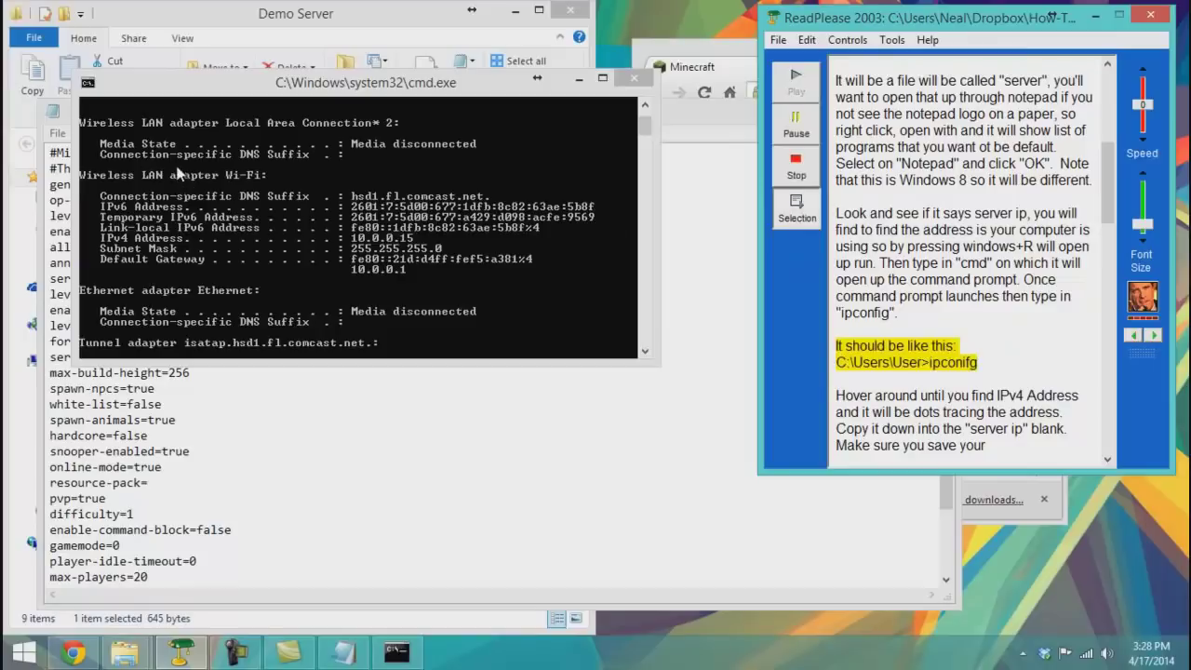
{"action": "left_click", "coordinate": [205, 182]}
{"action": "scroll", "coordinate": [205, 182], "scroll_direction": "up", "scroll_amount": 2}
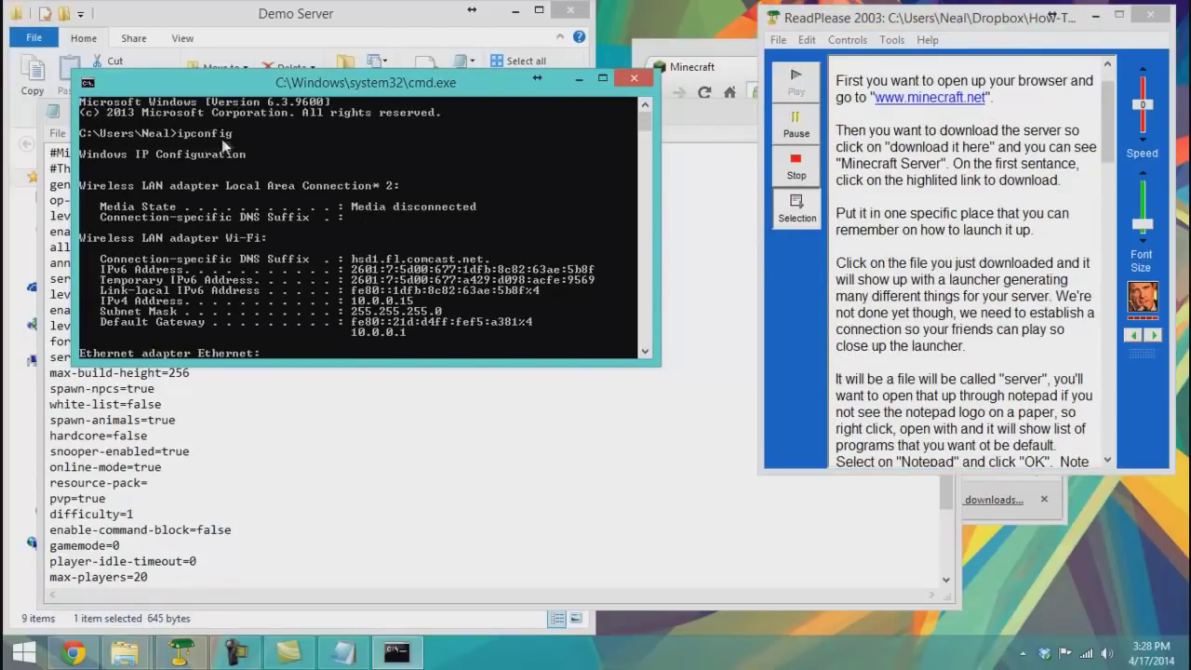
- Return to ReadPlease and have only the paragraph starting "Hover around until you find IPv4 Address" read aloud
{"action": "scroll", "coordinate": [849, 376], "scroll_direction": "down", "scroll_amount": 5}
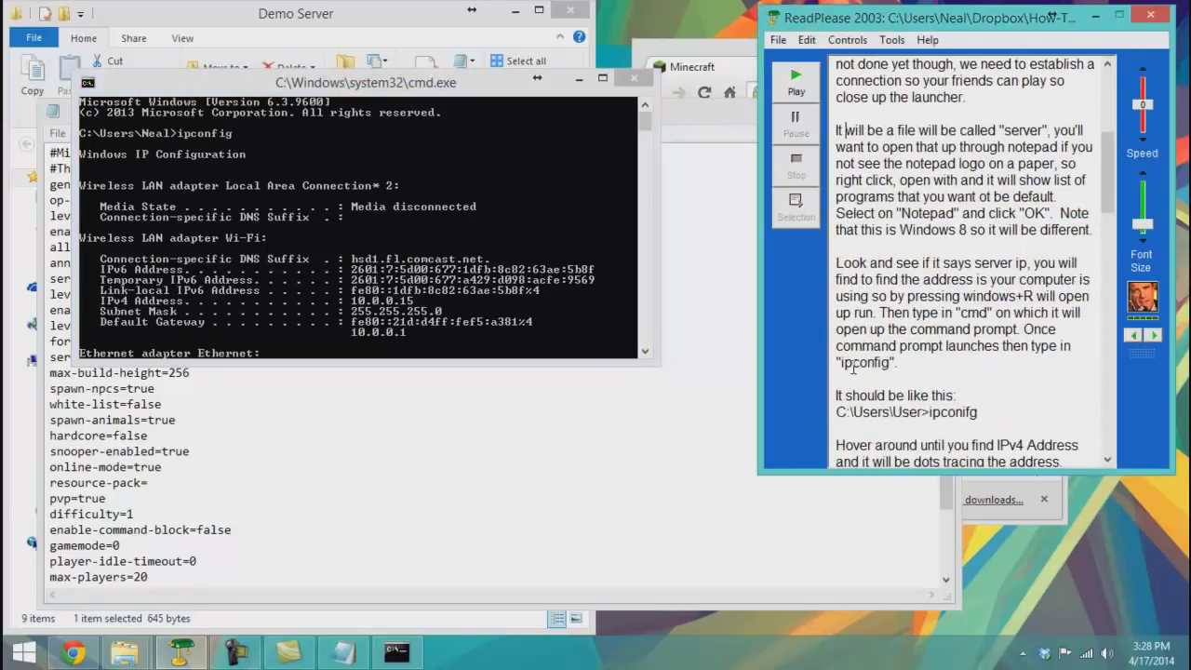
{"action": "left_click_drag", "start_coordinate": [839, 295], "coordinate": [988, 347]}
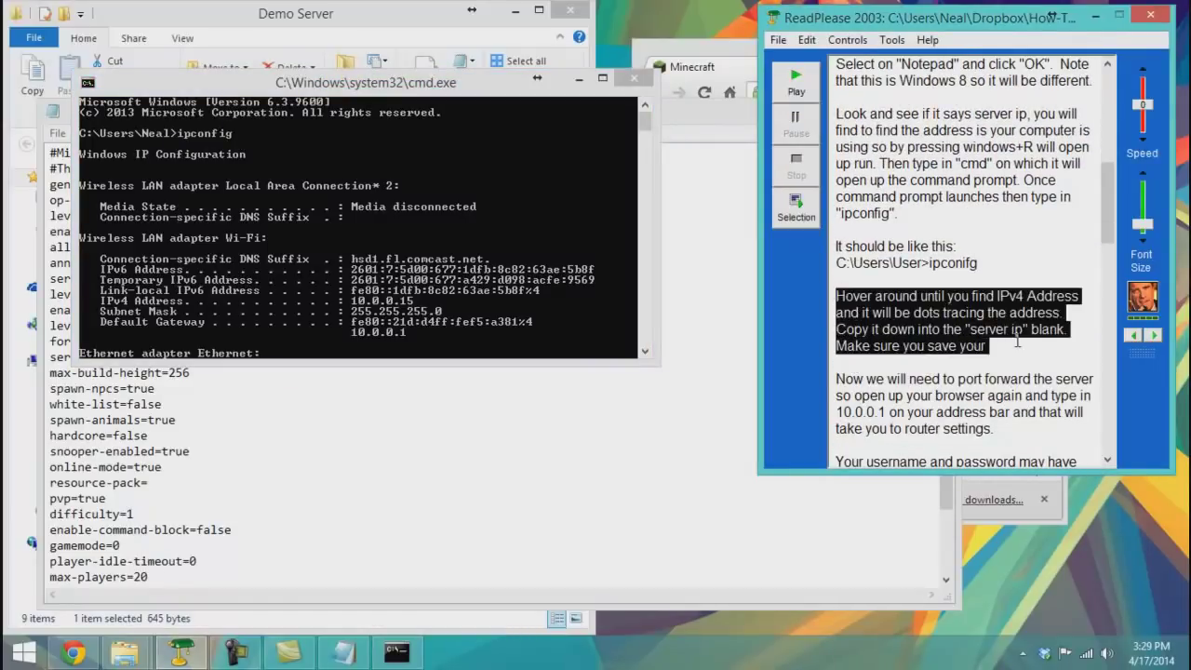
{"action": "left_click", "coordinate": [796, 212]}
- Bring up the server file in Notepad and move its window below the Command Prompt to keep the ipconfig output visible
{"action": "left_click", "coordinate": [312, 315]}
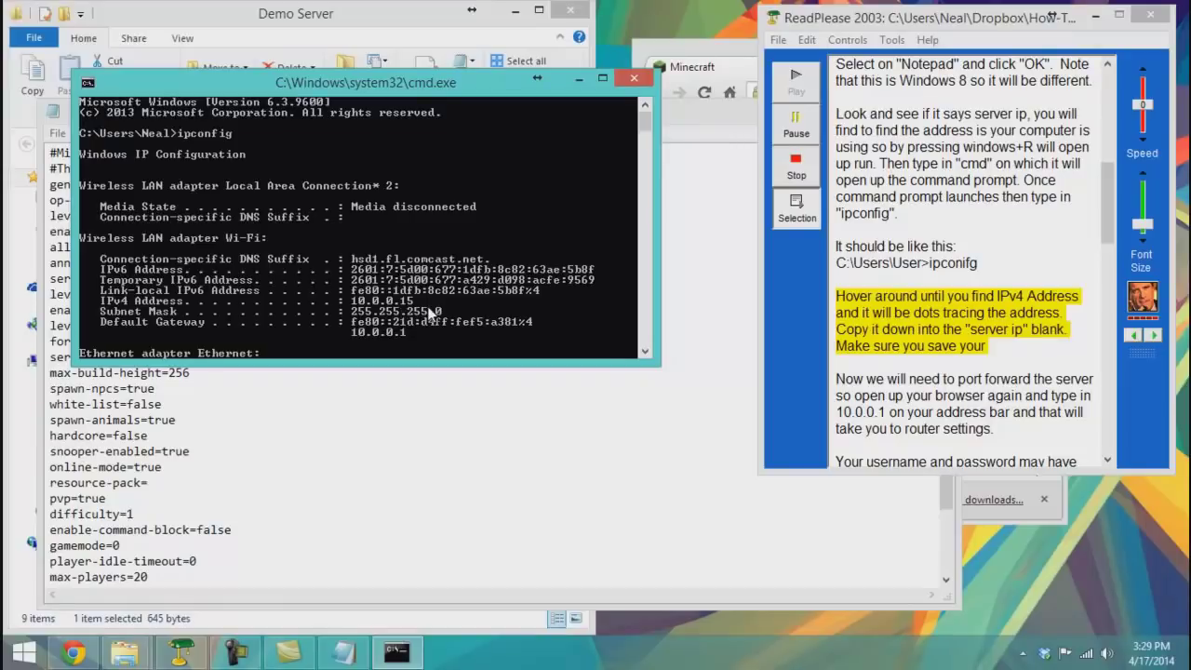
{"action": "left_click", "coordinate": [344, 653]}
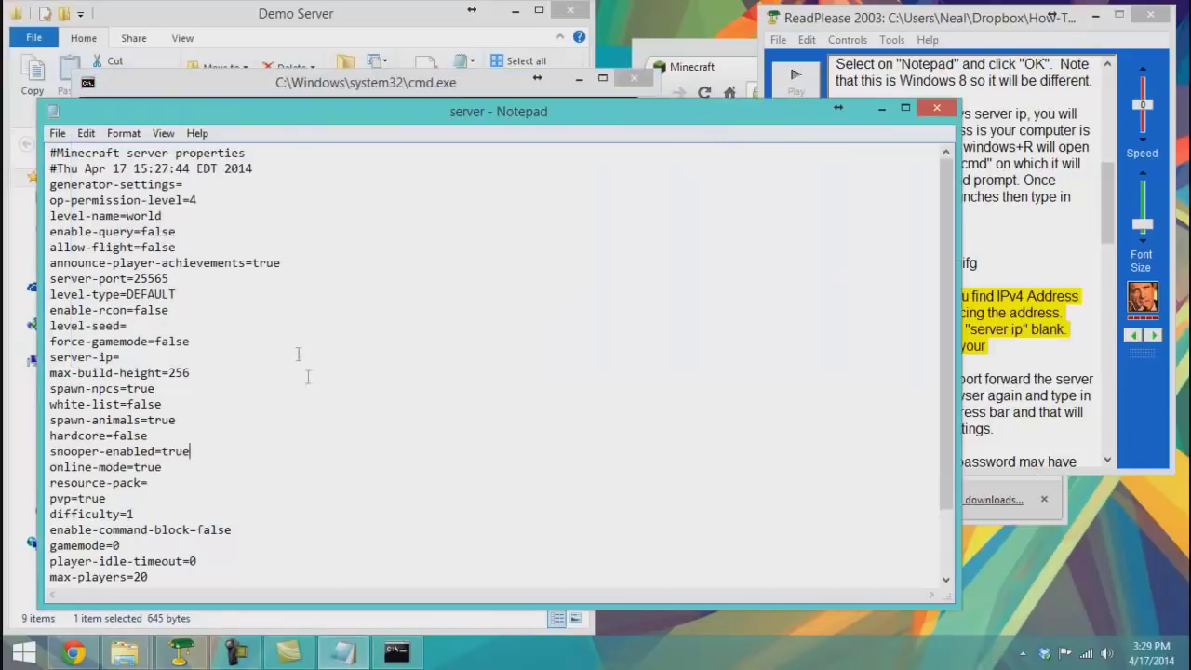
{"action": "left_click_drag", "start_coordinate": [294, 132], "coordinate": [654, 410]}
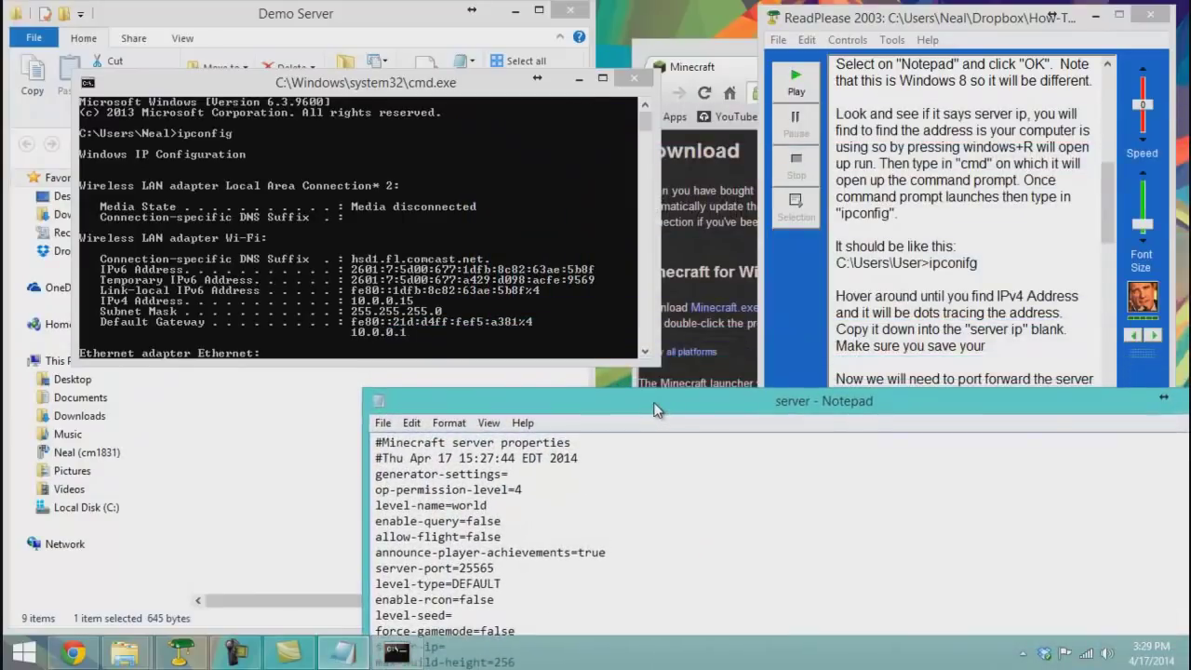
- In ReadPlease, finish the "Make sure you save" sentence with "the document that you have edited on which i was ment to say." and play it
{"action": "left_click", "coordinate": [1052, 339]}
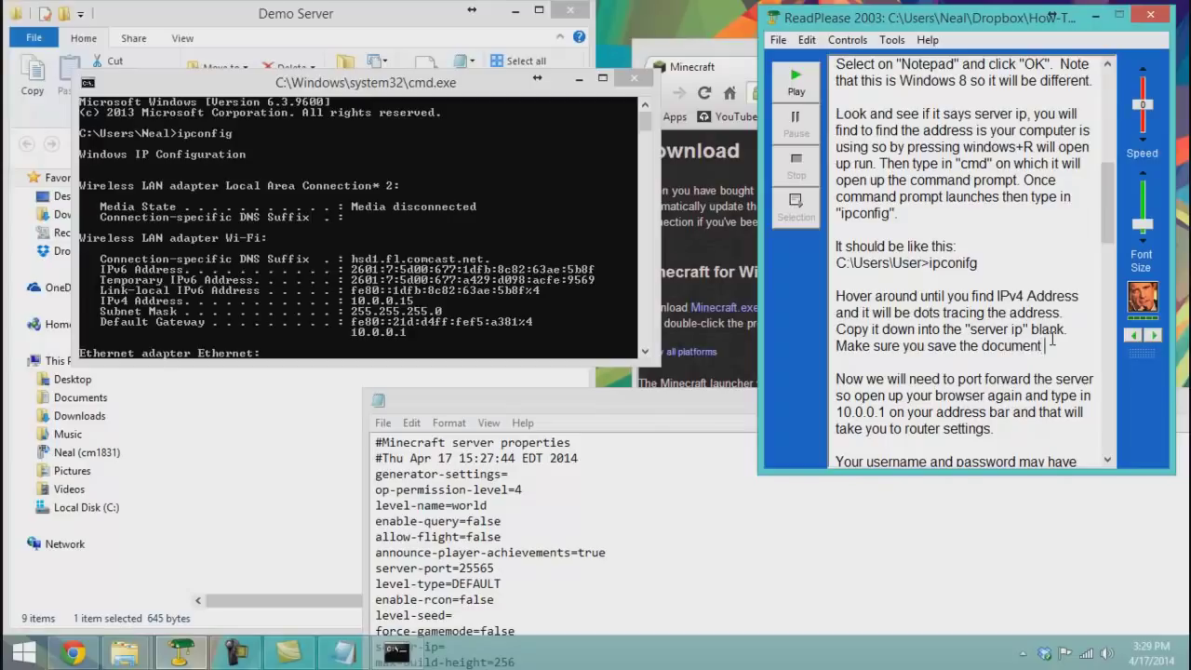
{"action": "type", "text": "have edited on"}
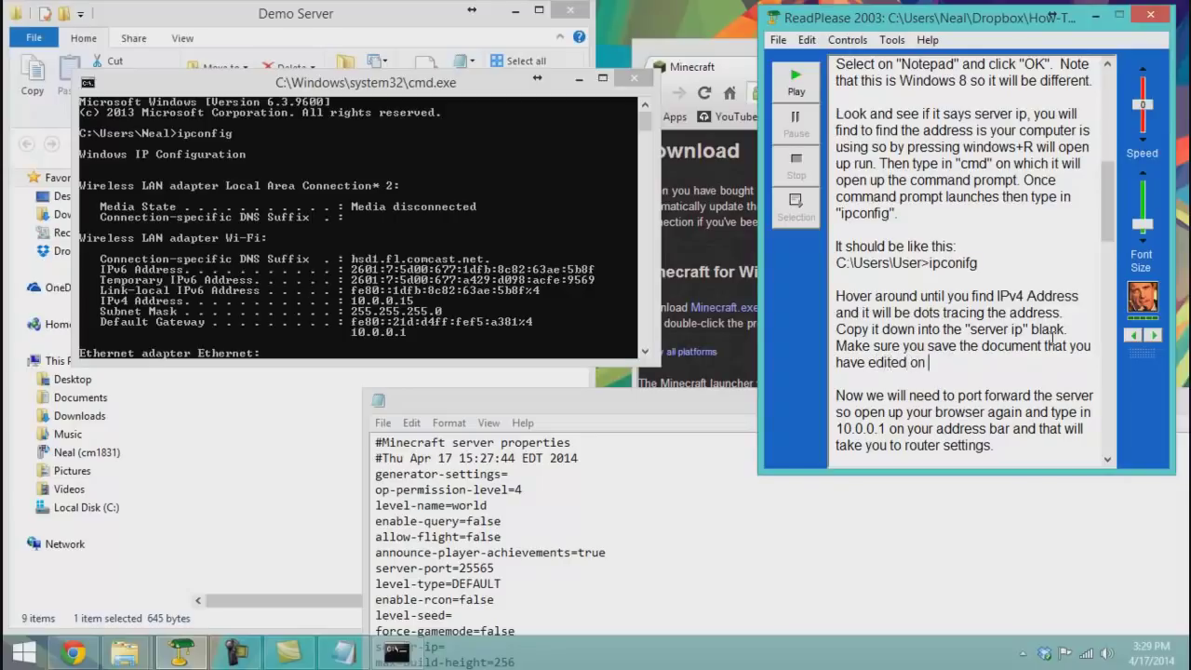
{"action": "type", "text": "which i was ment"}
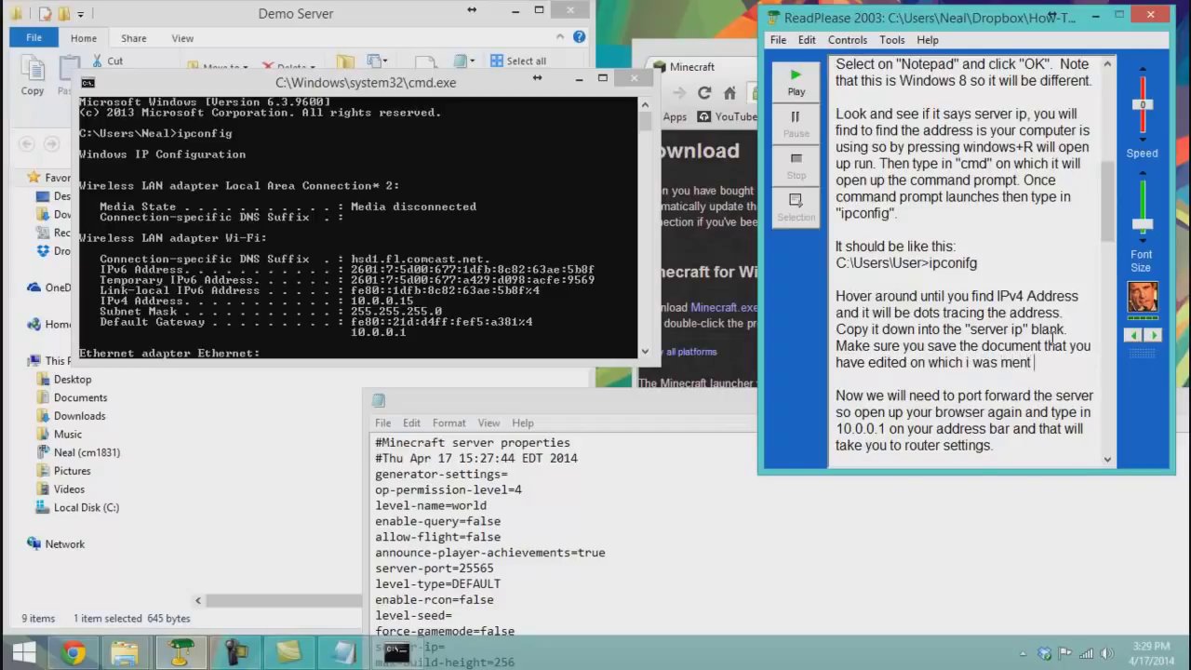
{"action": "type", "text": " to say."}
{"action": "left_click_drag", "start_coordinate": [1080, 365], "coordinate": [836, 346]}
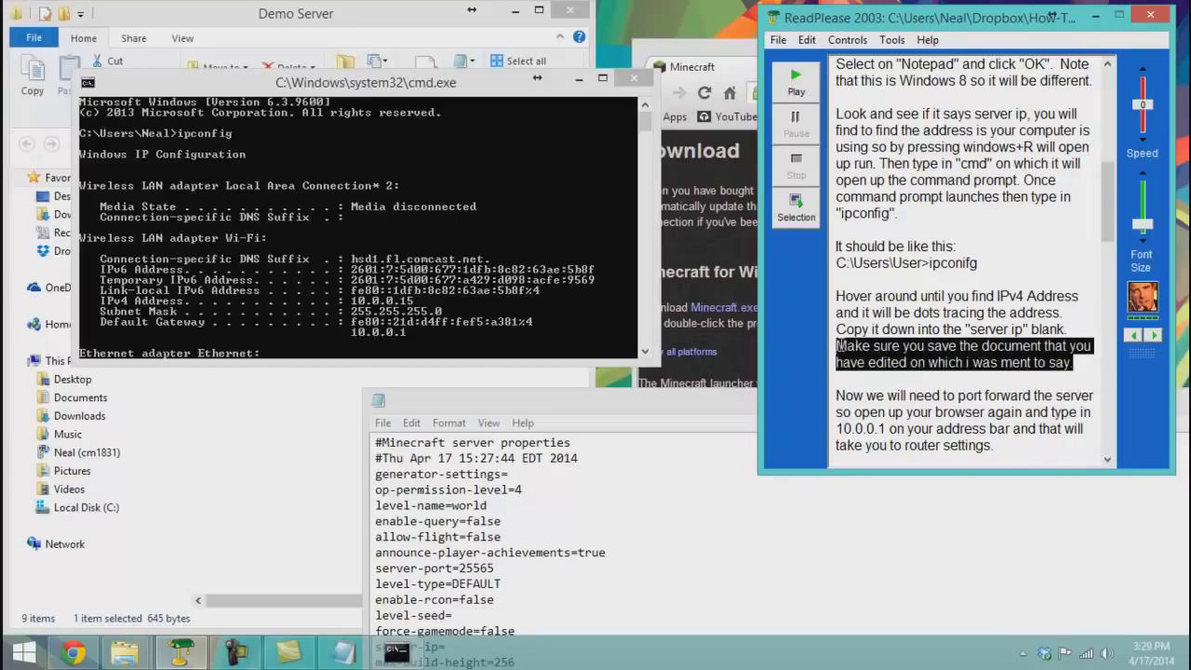
{"action": "left_click", "coordinate": [797, 209]}
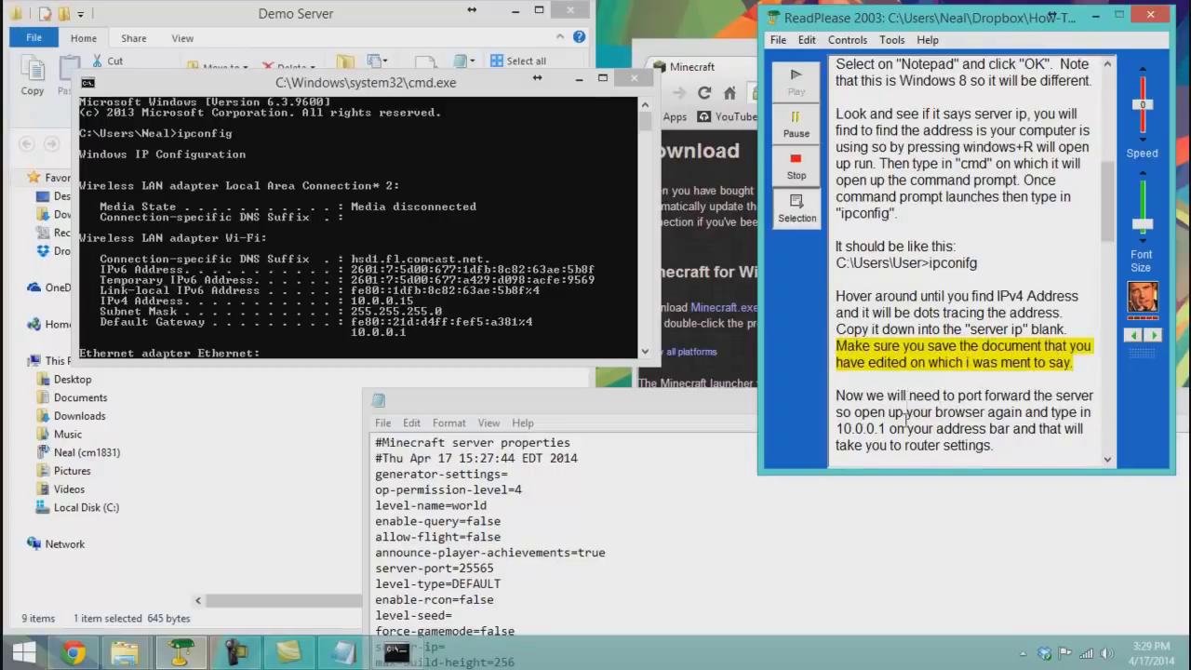
- Set server-ip to 10.0.0.15 in the server file in Notepad and save the file
{"action": "left_click_drag", "start_coordinate": [701, 395], "coordinate": [769, 125]}
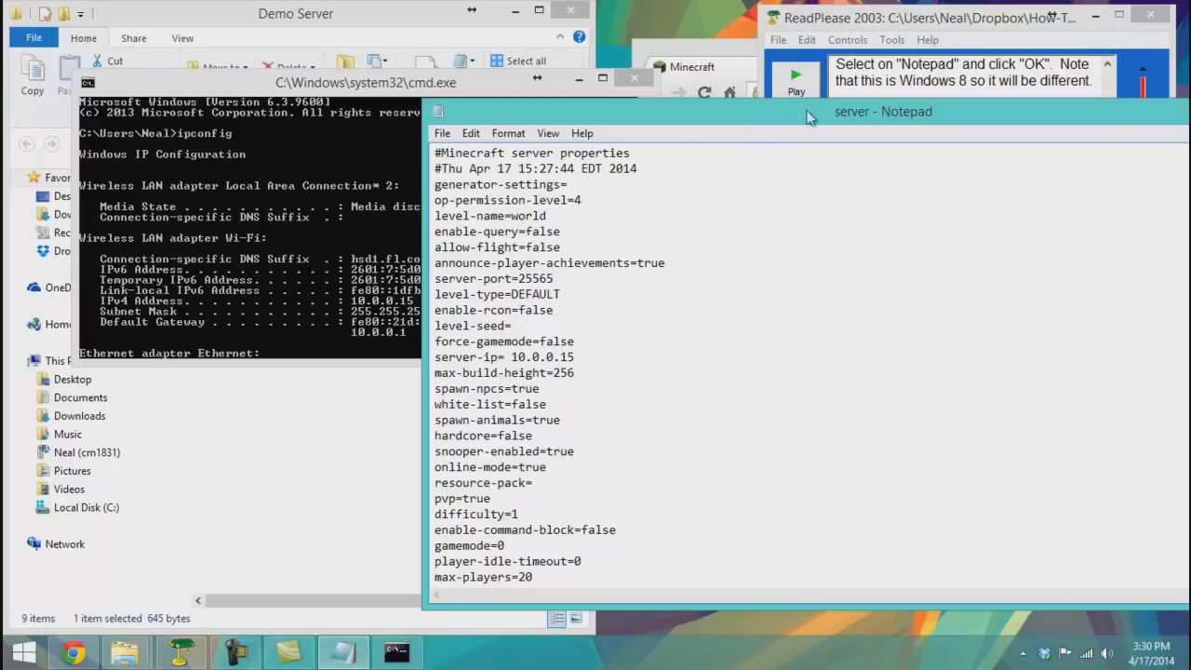
{"action": "left_click", "coordinate": [443, 133]}
{"action": "left_click", "coordinate": [474, 192]}
{"action": "left_click_drag", "start_coordinate": [811, 263], "coordinate": [434, 262]}
{"action": "left_click_drag", "start_coordinate": [929, 115], "coordinate": [572, 293]}
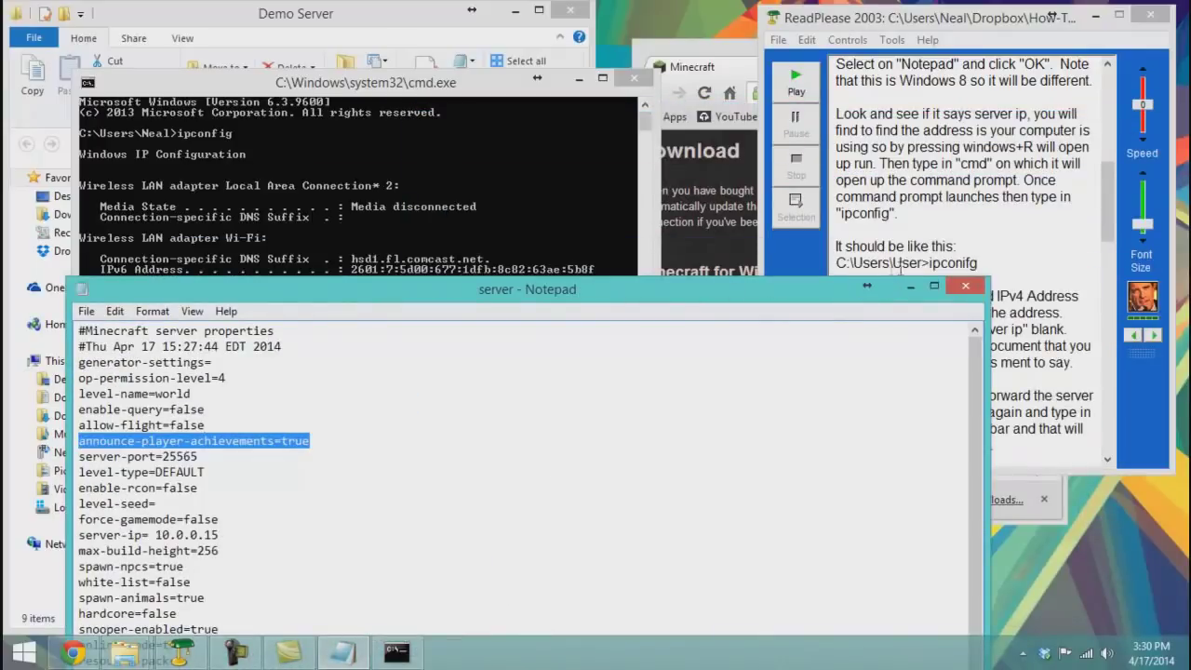
- Minimize the Notepad window and have ReadPlease read aloud only the paragraph starting "Now we will need to port forward the server"
{"action": "left_click", "coordinate": [910, 286]}
{"action": "scroll", "coordinate": [897, 352], "scroll_direction": "down", "scroll_amount": 2}
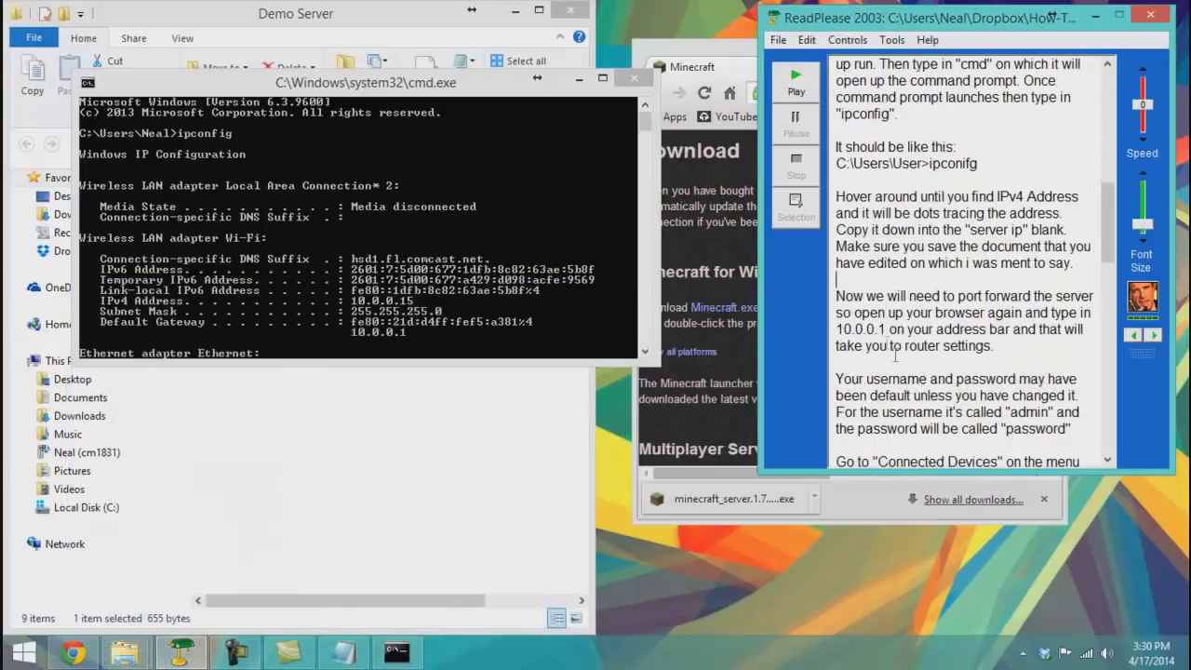
{"action": "left_click_drag", "start_coordinate": [836, 296], "coordinate": [995, 349]}
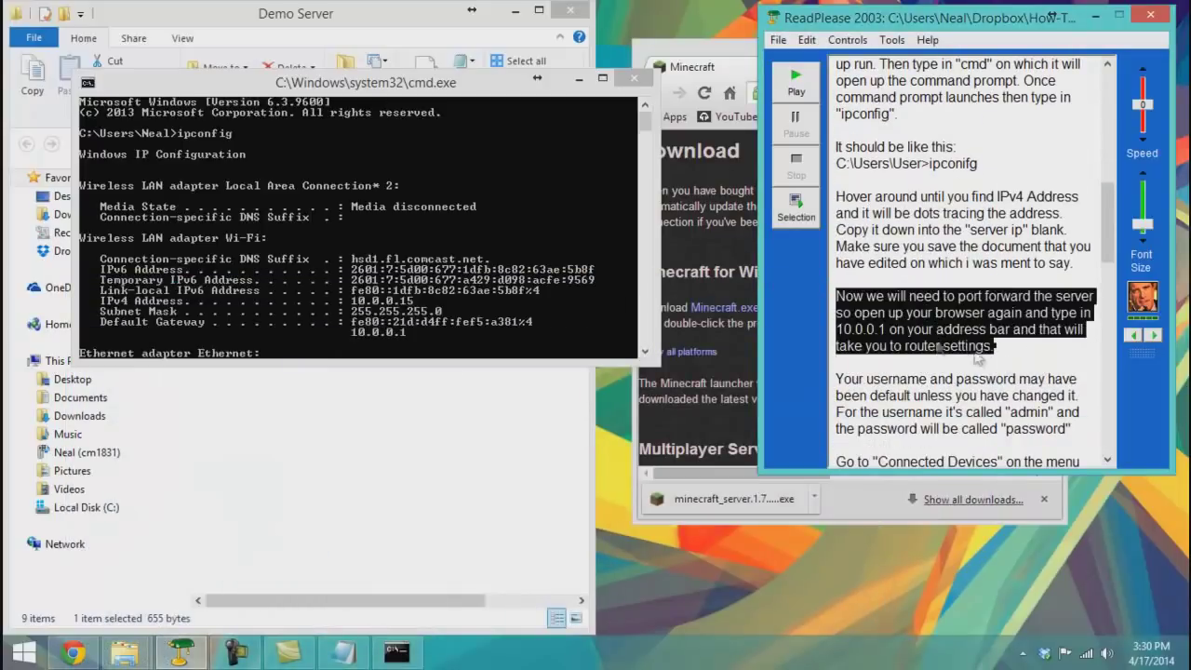
{"action": "left_click", "coordinate": [798, 212]}
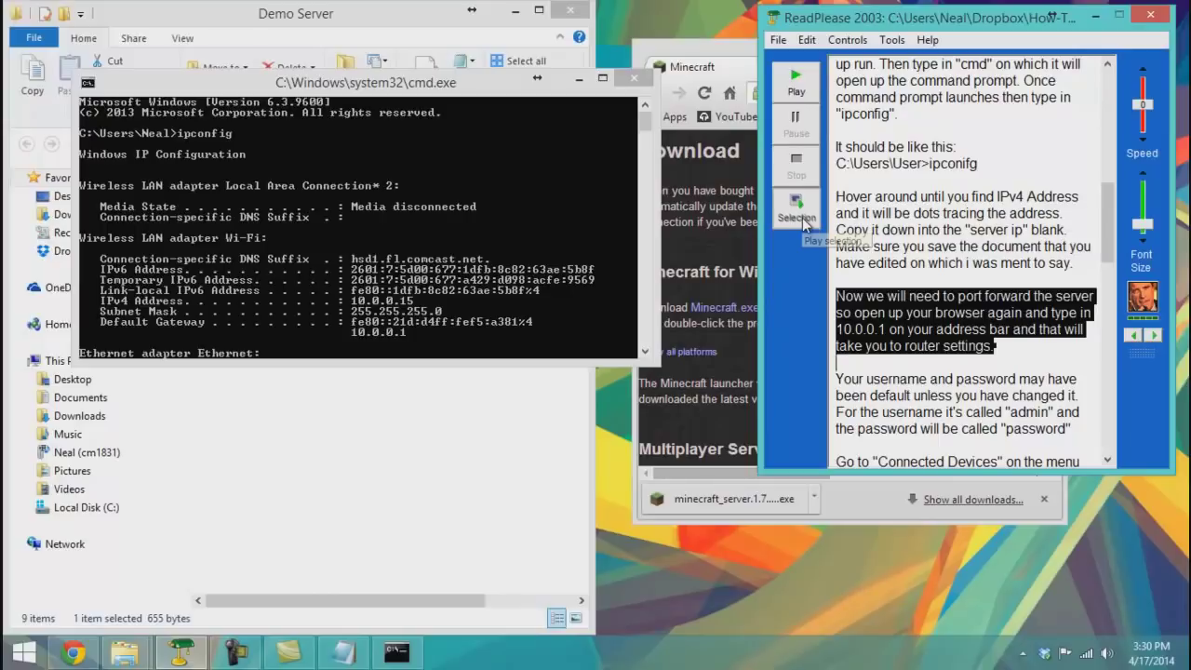
- Switch to Chrome, load the router's login page at 10.0.0.1 in a new tab, and maximize the browser window
{"action": "left_click", "coordinate": [73, 652]}
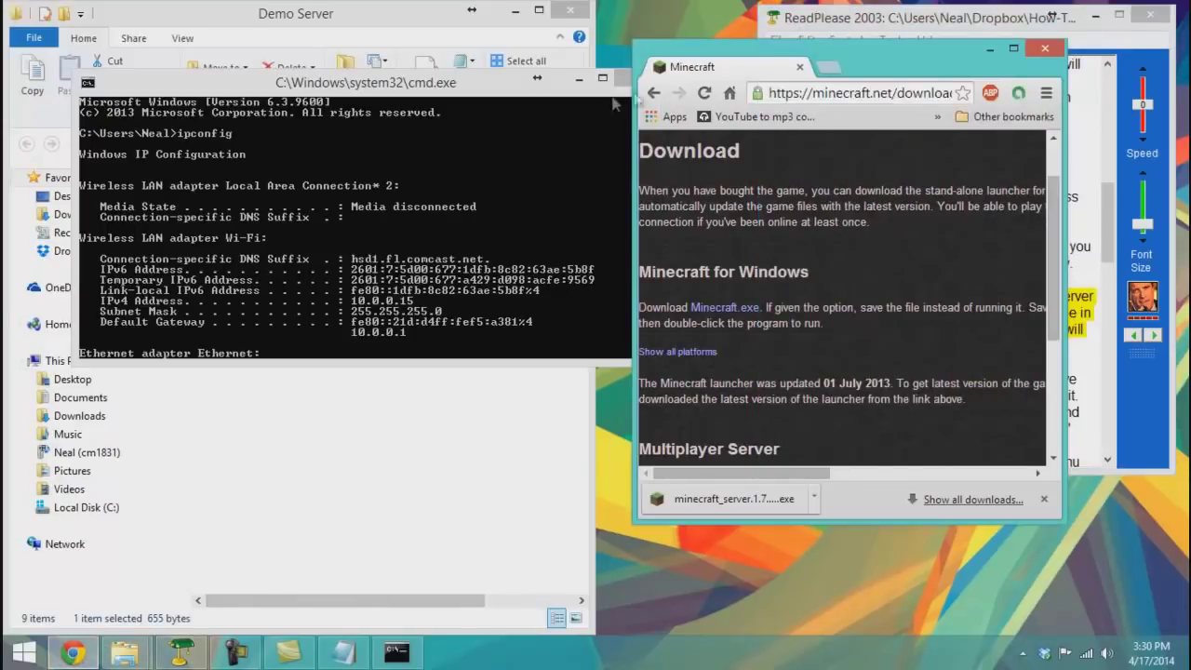
{"action": "left_click", "coordinate": [828, 67]}
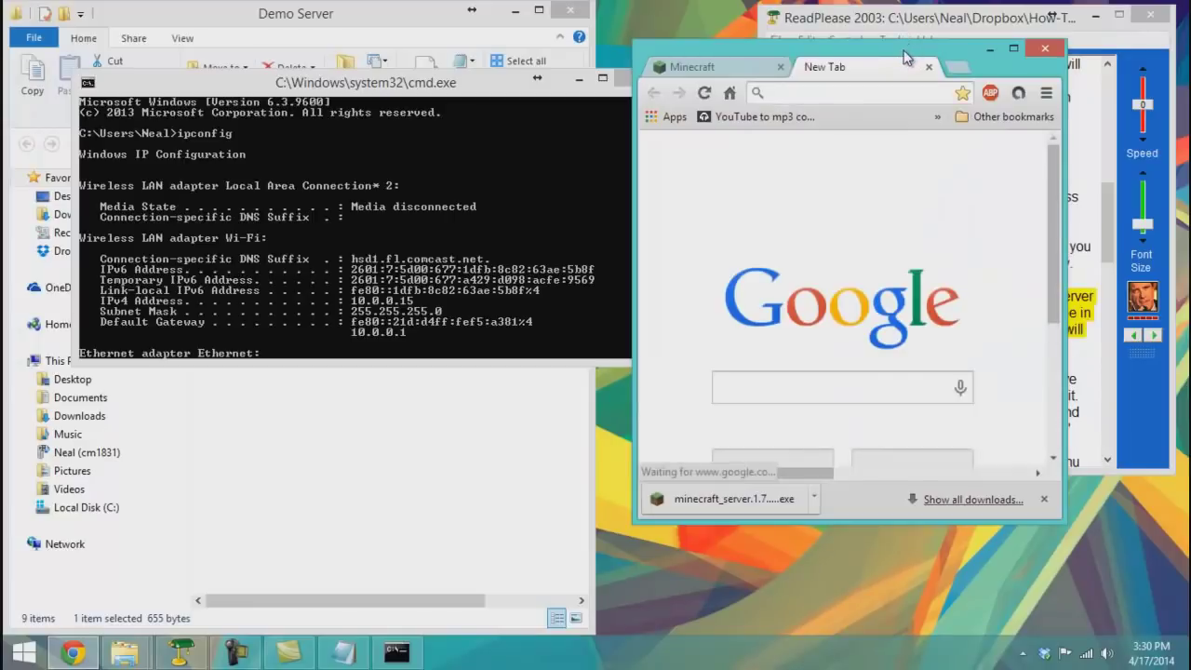
{"action": "type", "text": "10.0.0.1"}
{"action": "key", "text": "Return"}
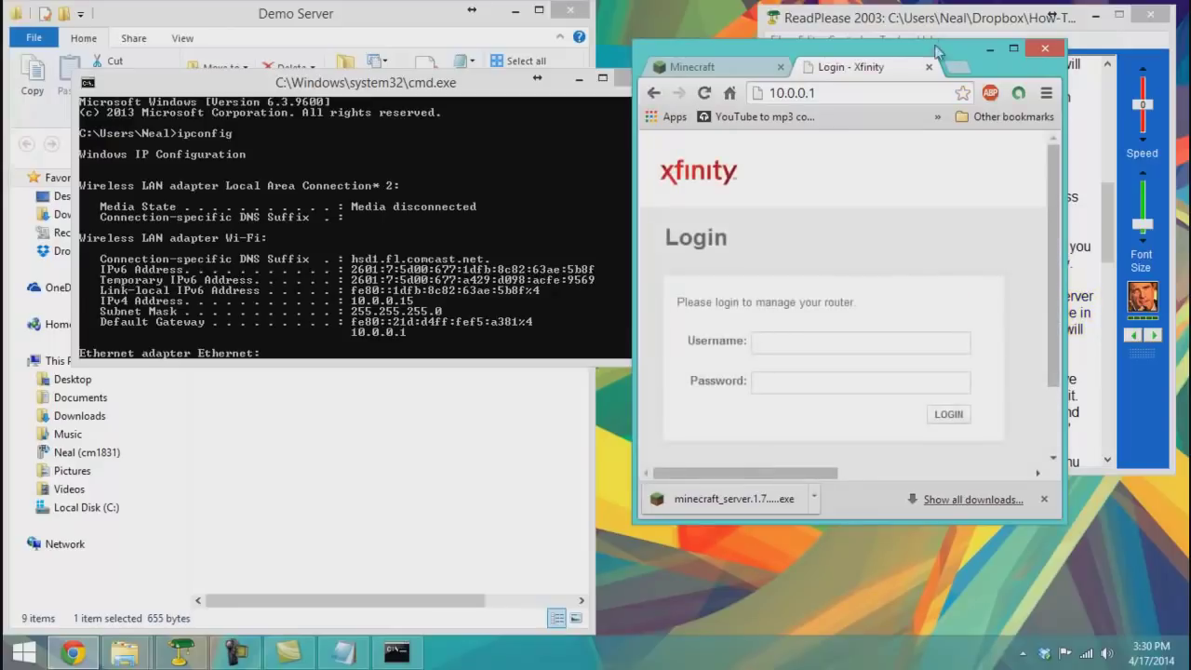
{"action": "double_click", "coordinate": [979, 65]}
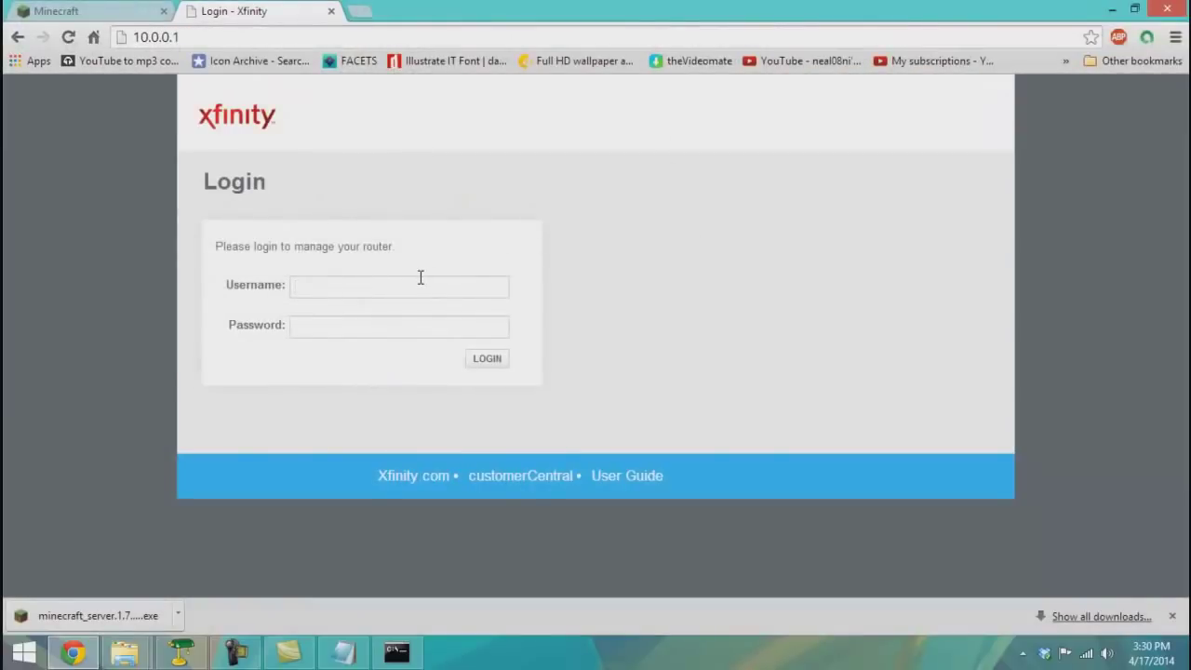
{"action": "left_click", "coordinate": [421, 278]}
{"action": "type", "text": "ad"}
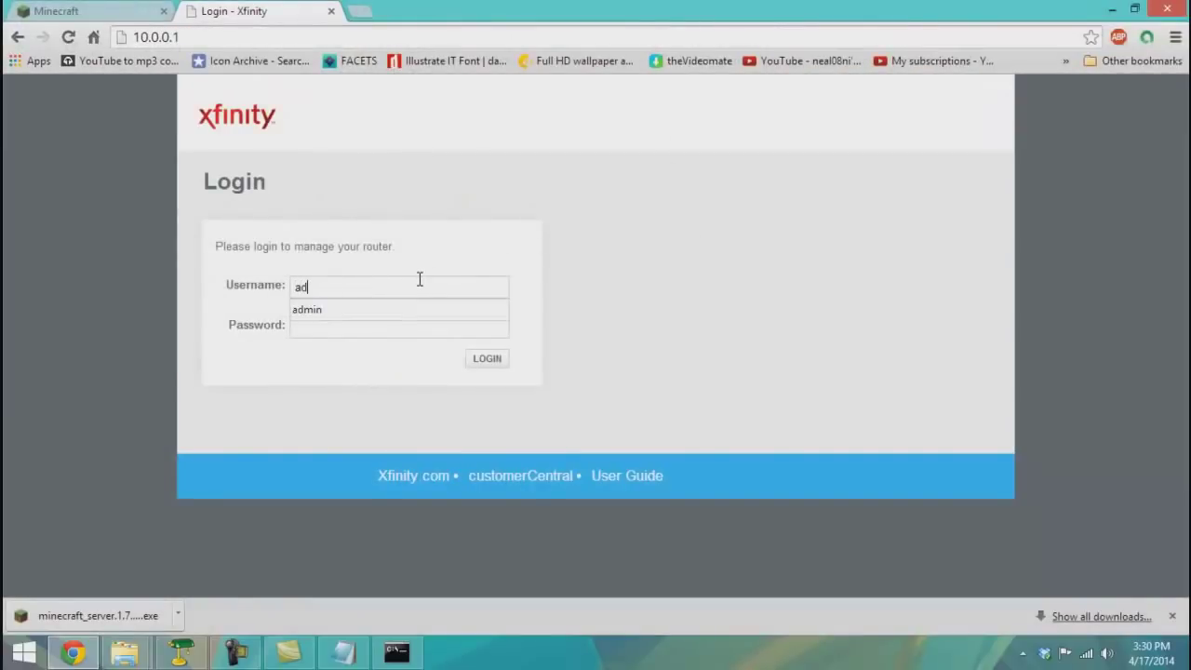
{"action": "key", "text": "BackSpace"}
{"action": "key", "text": "BackSpace"}
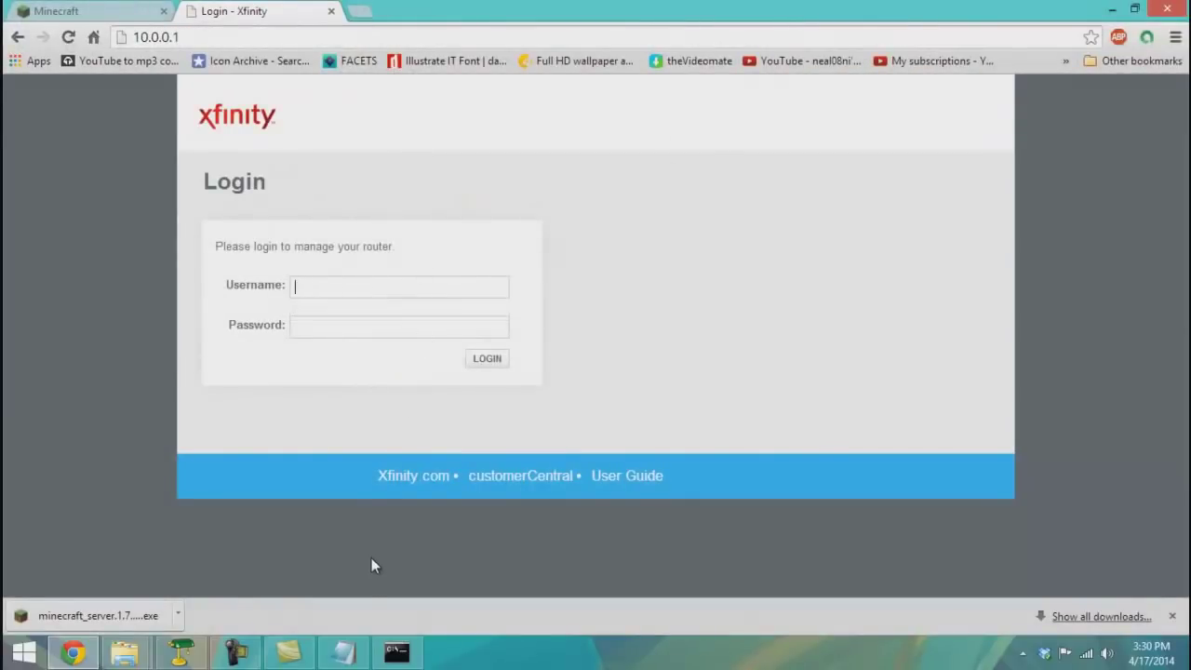
{"action": "left_click", "coordinate": [233, 653]}
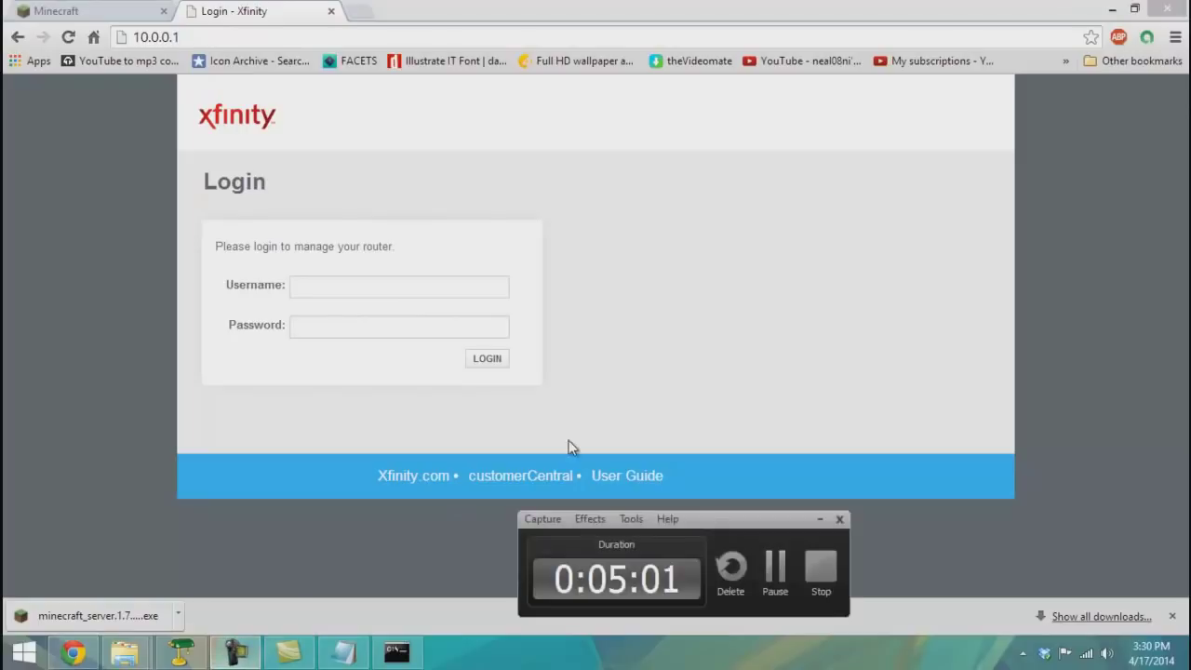
{"action": "left_click", "coordinate": [233, 653]}
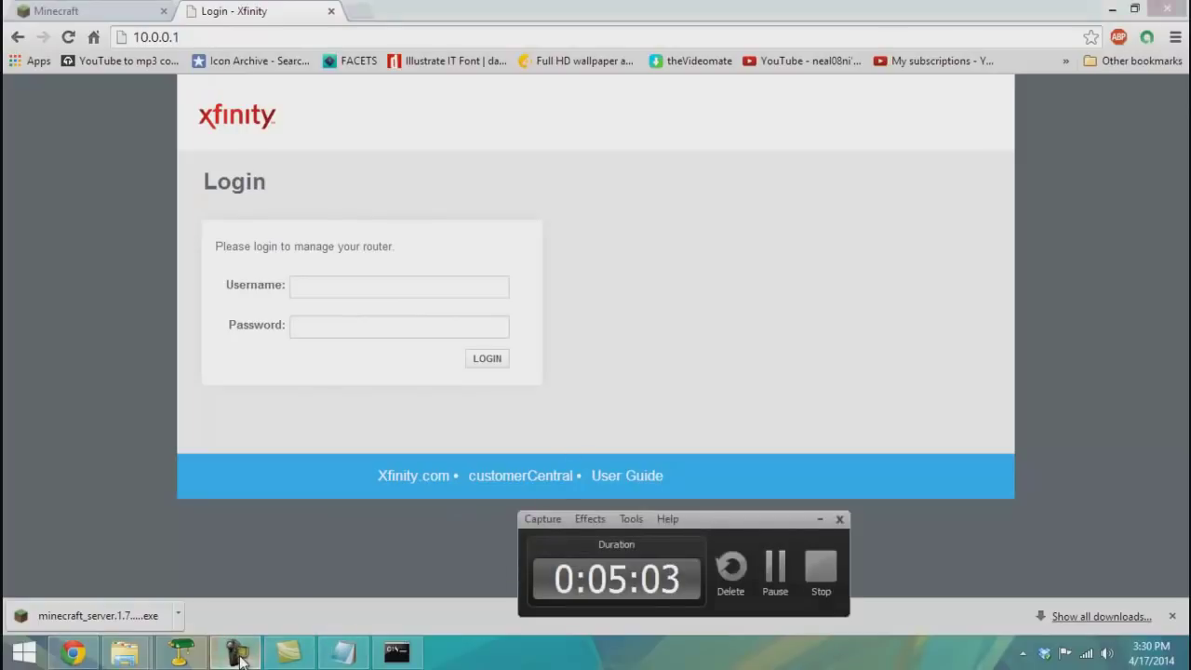
- Switch to ReadPlease and have only the paragraph starting "Your username and password may have been default" read aloud
{"action": "left_click", "coordinate": [181, 654]}
{"action": "scroll", "coordinate": [839, 393], "scroll_direction": "down", "scroll_amount": 2}
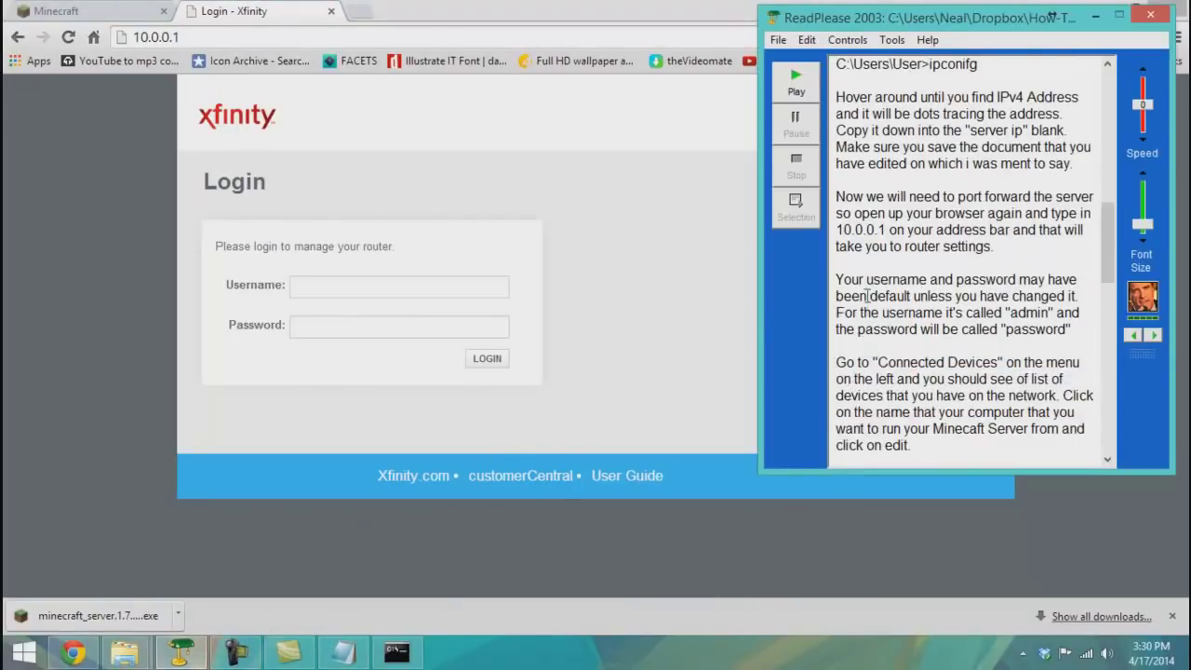
{"action": "left_click_drag", "start_coordinate": [837, 280], "coordinate": [1072, 331]}
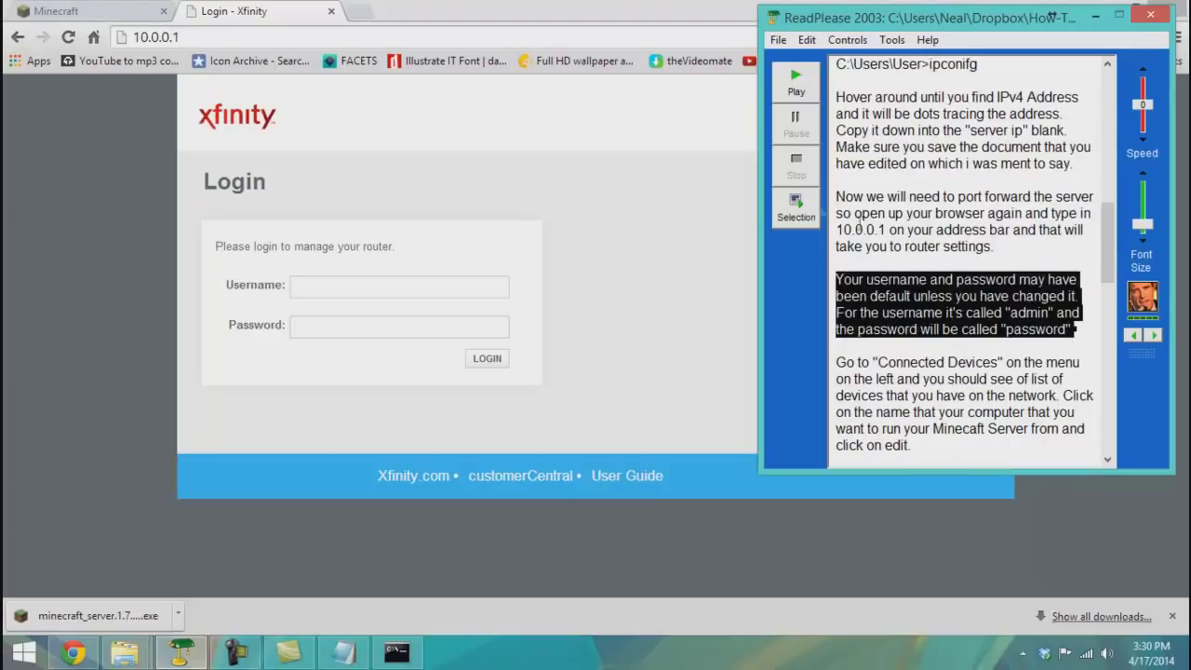
{"action": "left_click", "coordinate": [797, 207]}
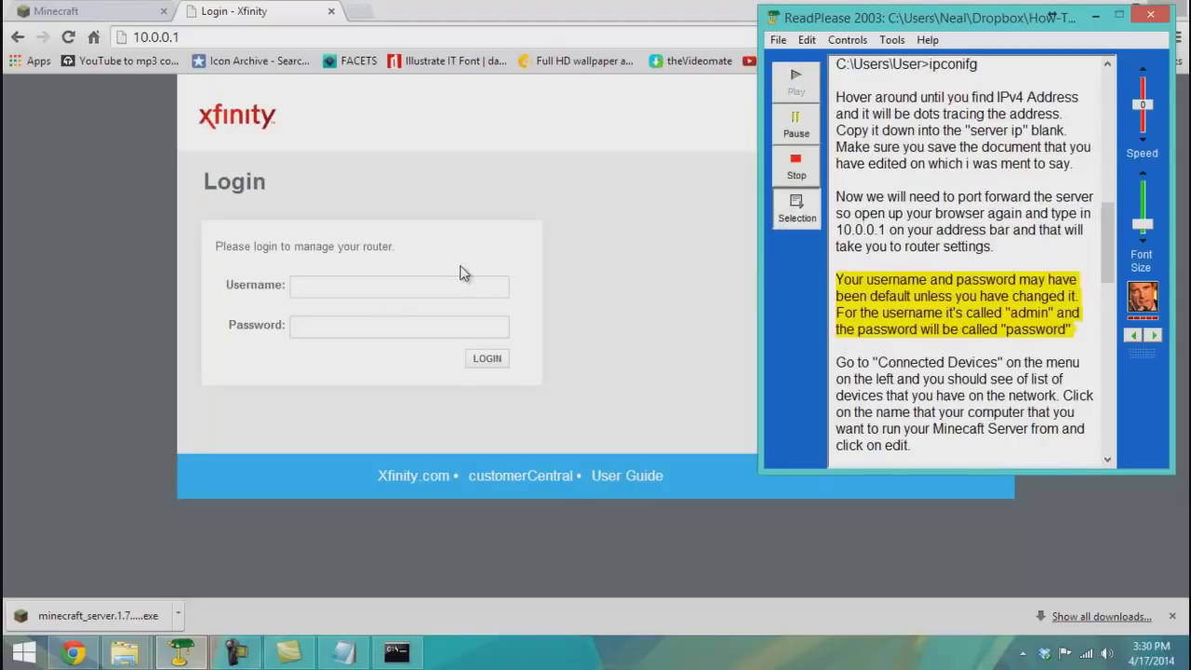
- Return to Chrome and log in to the Xfinity router with the username admin and the account password
{"action": "left_click", "coordinate": [432, 283]}
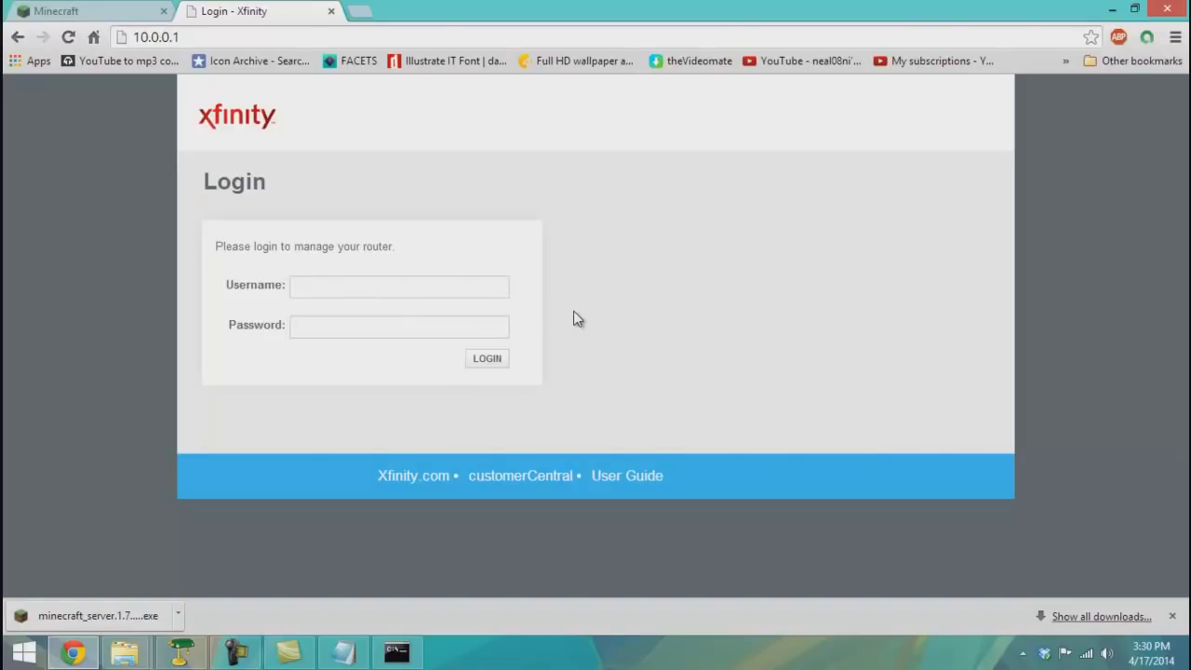
{"action": "type", "text": "ad"}
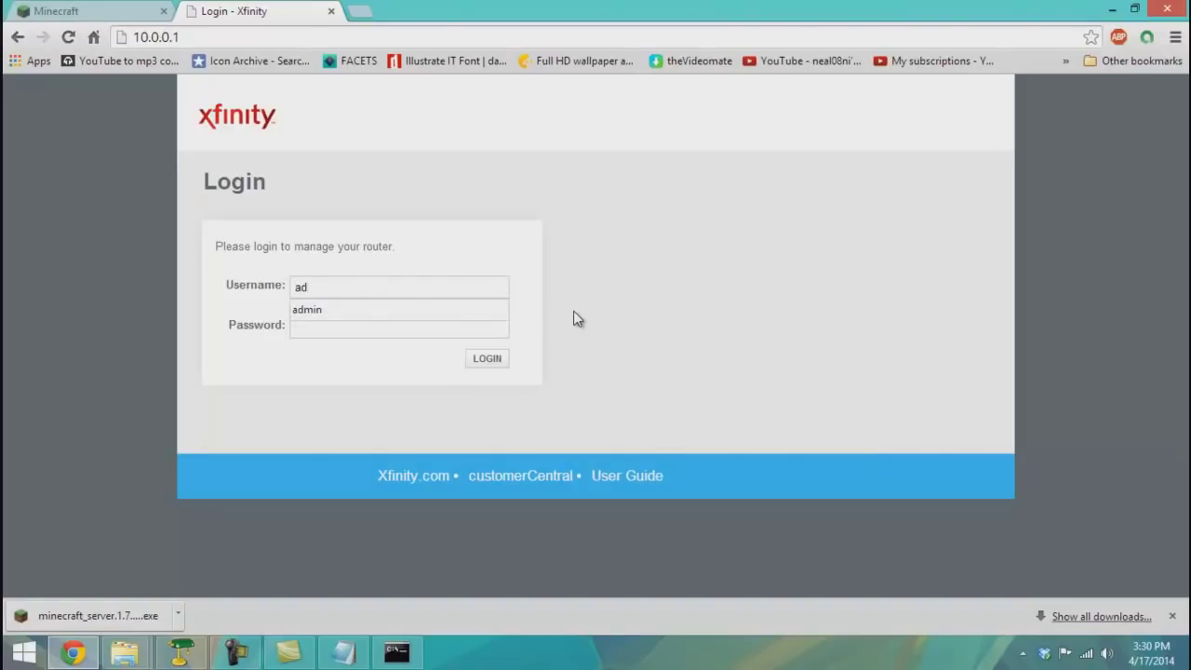
{"action": "type", "text": "min"}
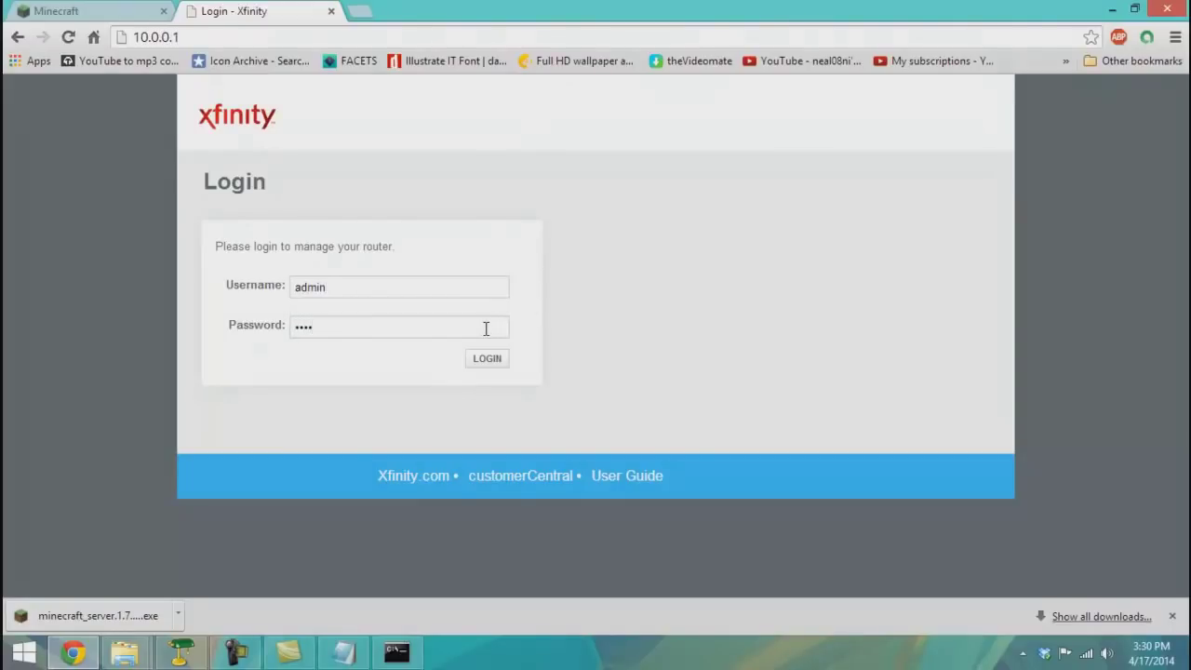
{"action": "left_click", "coordinate": [486, 359]}
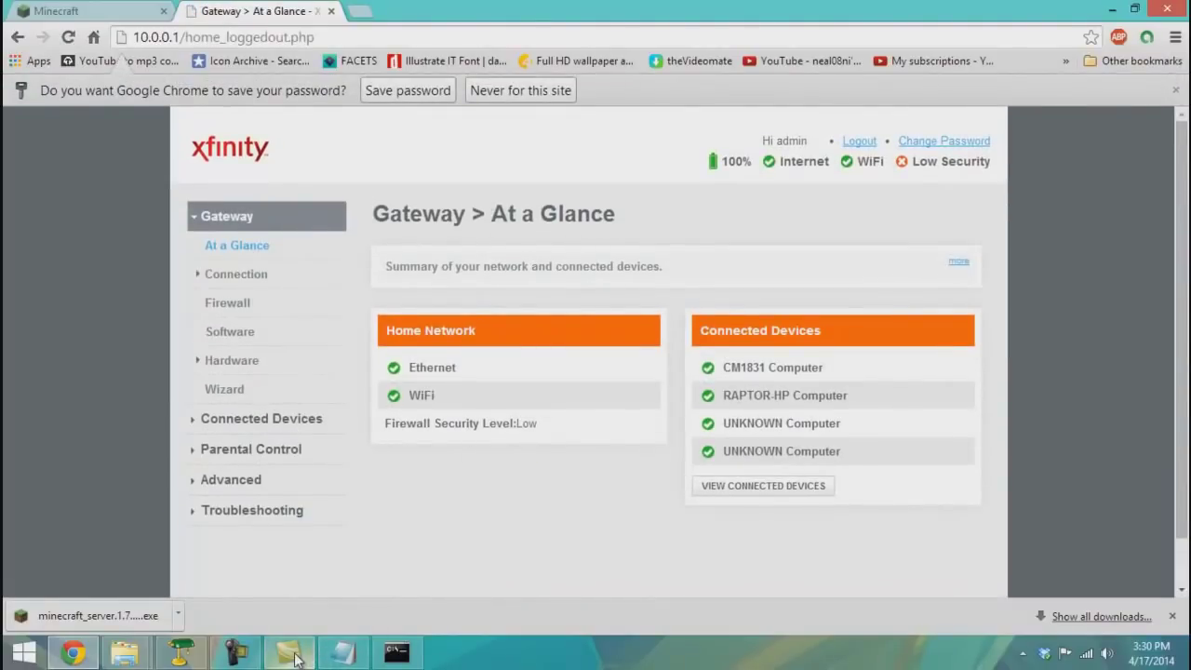
- Switch to ReadPlease and have only the paragraph starting "Go to 'Connected Devices' on the menu" read aloud
{"action": "left_click", "coordinate": [195, 659]}
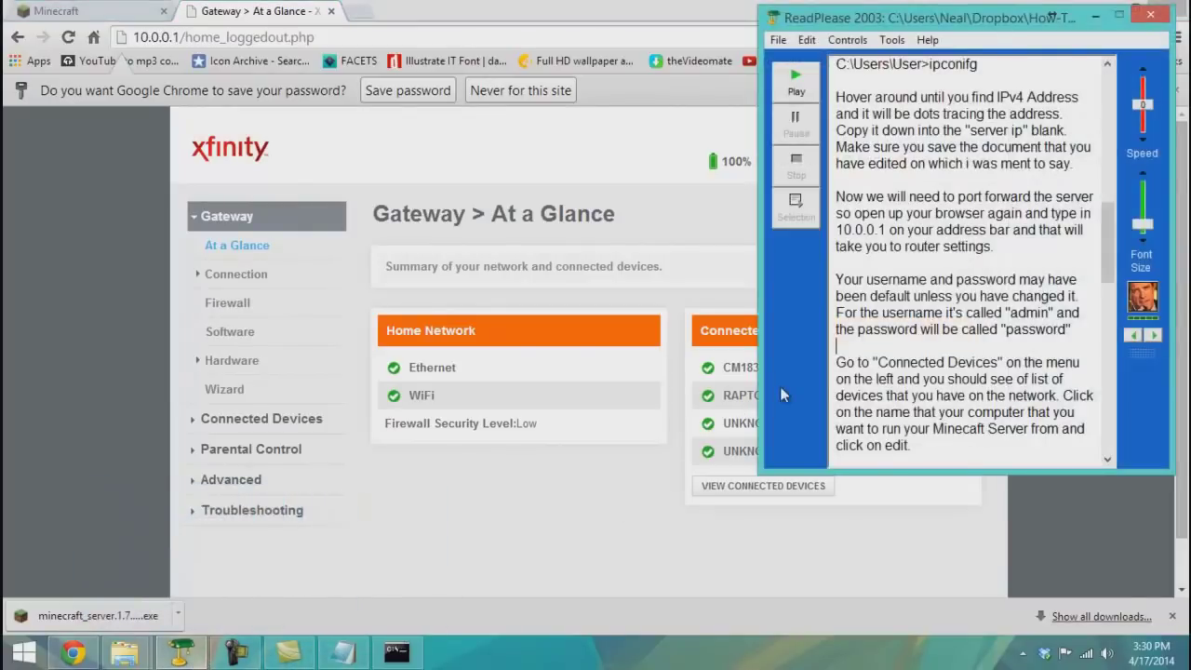
{"action": "scroll", "coordinate": [849, 364], "scroll_direction": "down", "scroll_amount": 3}
{"action": "left_click_drag", "start_coordinate": [838, 264], "coordinate": [992, 354]}
{"action": "left_click", "coordinate": [796, 210]}
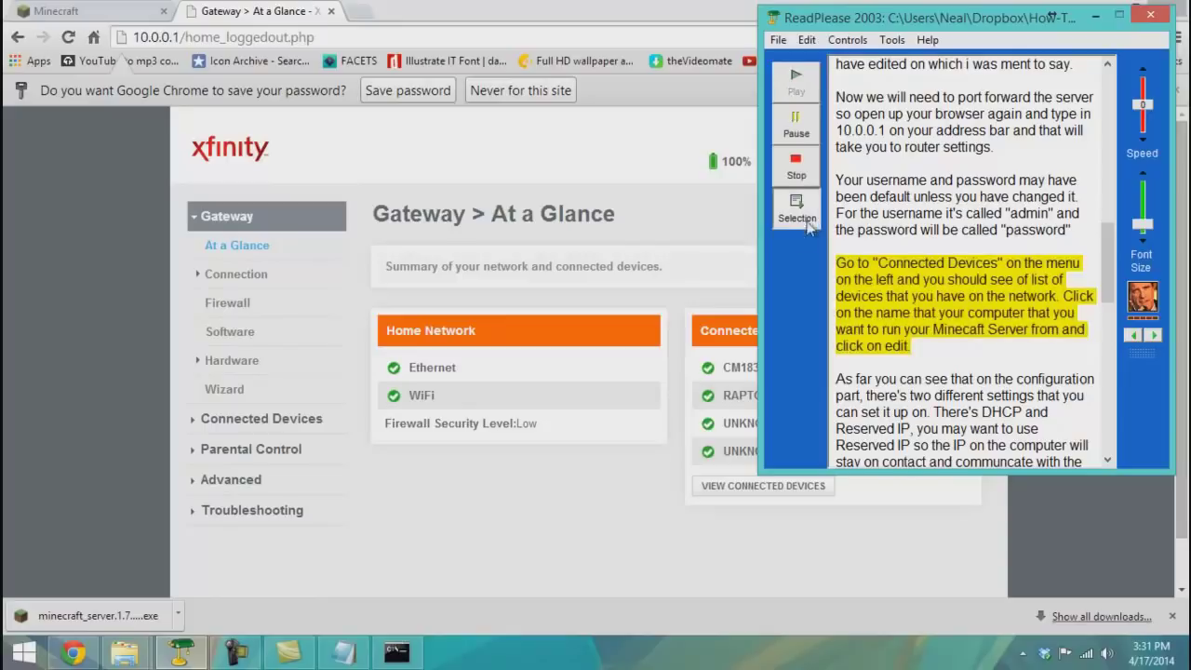
- Return to the router page in Chrome, list the connected devices, and open CompaqCQ5110F for editing
{"action": "left_click", "coordinate": [574, 473]}
{"action": "left_click", "coordinate": [316, 426]}
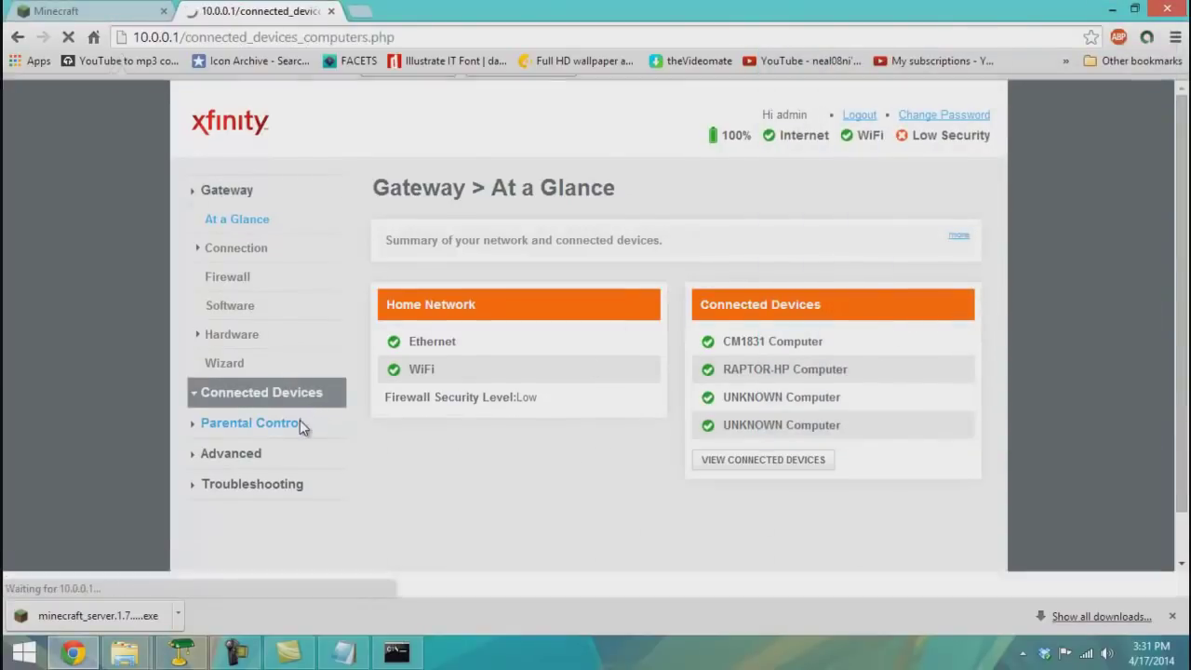
{"action": "scroll", "coordinate": [410, 372], "scroll_direction": "down", "scroll_amount": 3}
{"action": "scroll", "coordinate": [460, 308], "scroll_direction": "up", "scroll_amount": 2}
{"action": "scroll", "coordinate": [451, 326], "scroll_direction": "down", "scroll_amount": 2}
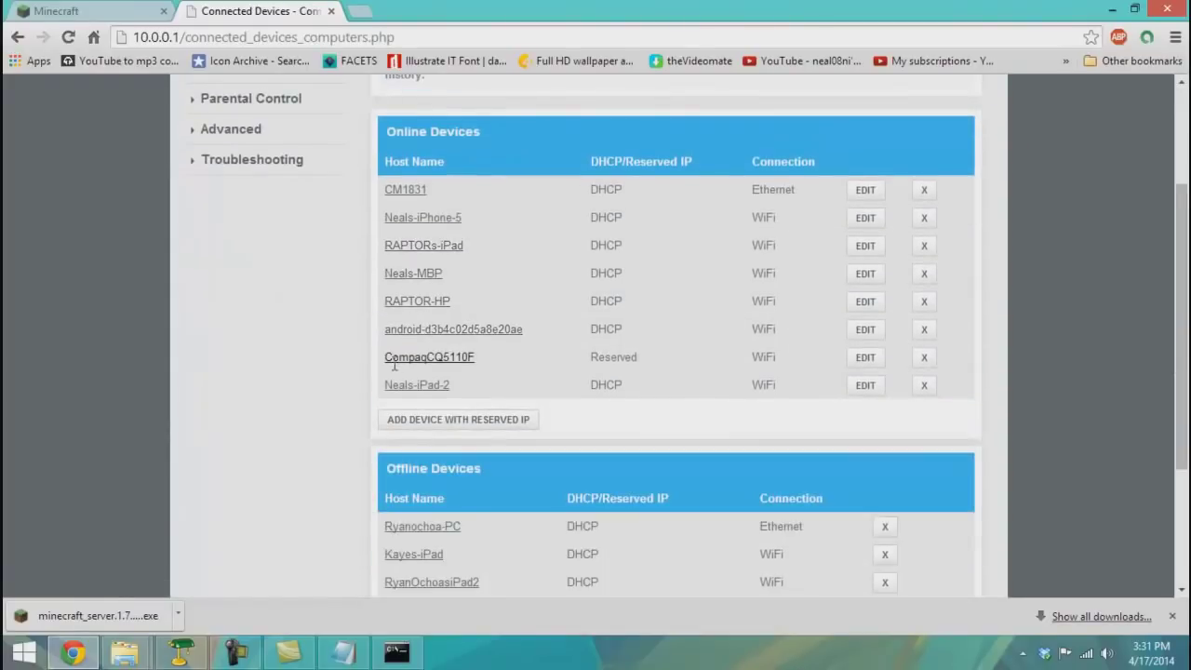
{"action": "left_click", "coordinate": [865, 361]}
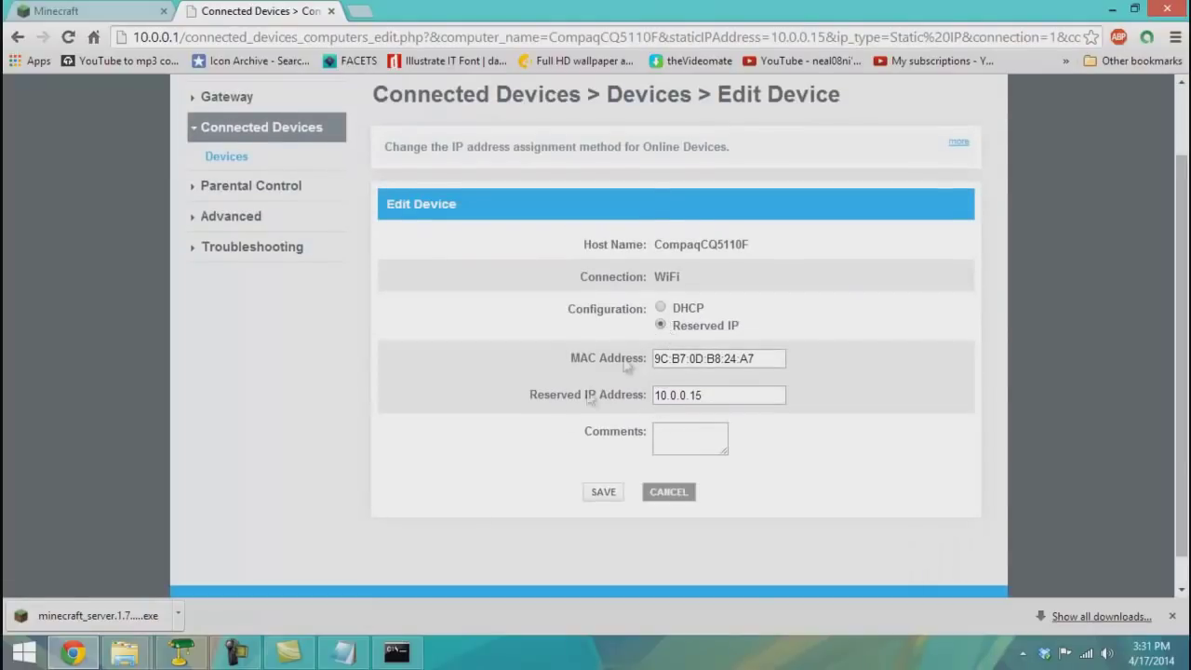
- Switch to ReadPlease and have only the paragraph starting "As far you can see that on the configuration part" read aloud
{"action": "left_click", "coordinate": [181, 651]}
{"action": "scroll", "coordinate": [858, 343], "scroll_direction": "down", "scroll_amount": 1}
{"action": "left_click_drag", "start_coordinate": [838, 329], "coordinate": [994, 452]}
{"action": "left_click", "coordinate": [810, 216]}
- Back in Chrome, set CompaqCQ5110F's configuration to Reserved IP with the address 10.0.0.15 and save the device settings
{"action": "left_click", "coordinate": [577, 321]}
{"action": "left_click", "coordinate": [660, 310]}
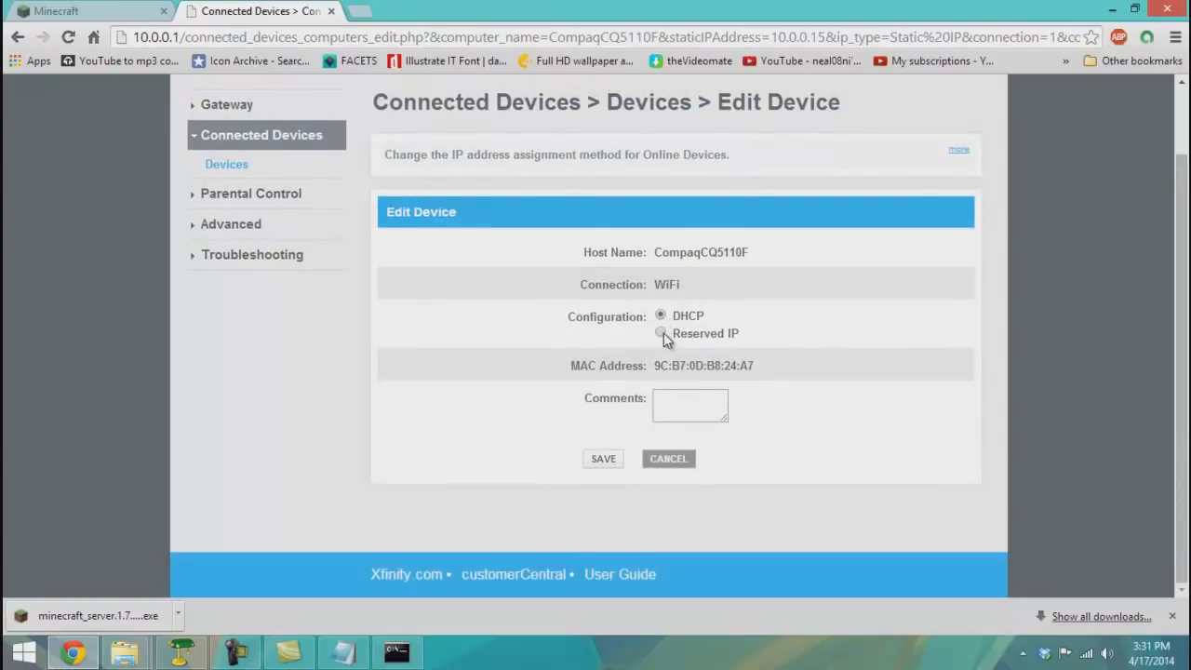
{"action": "left_click", "coordinate": [662, 333]}
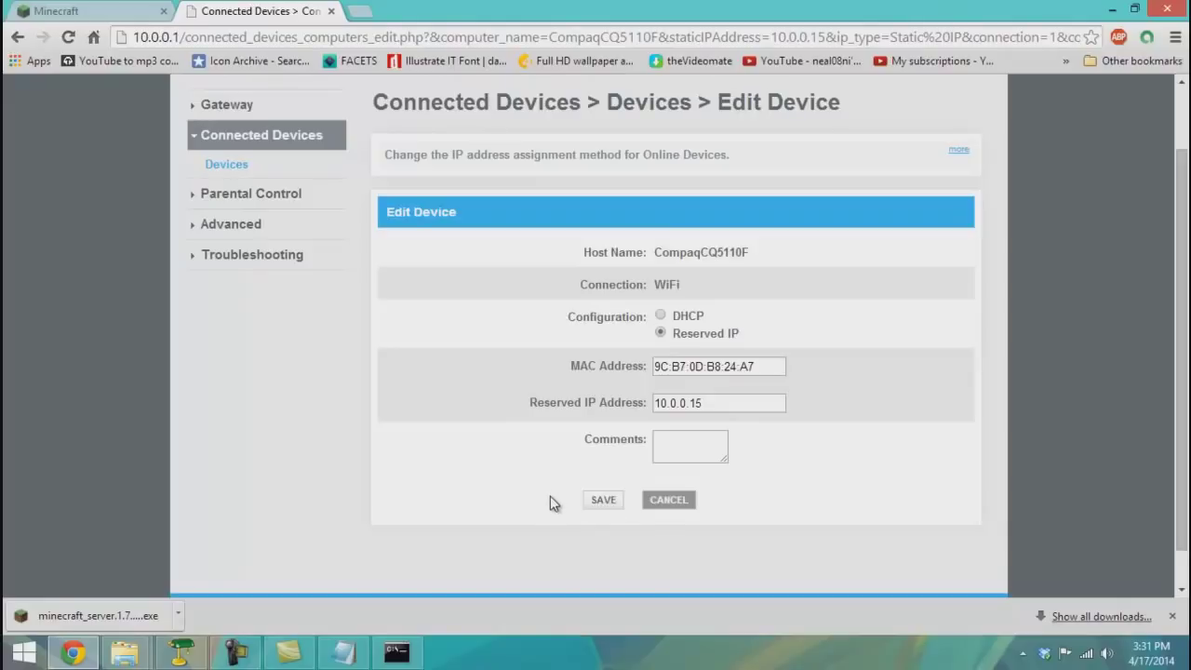
{"action": "left_click", "coordinate": [622, 500]}
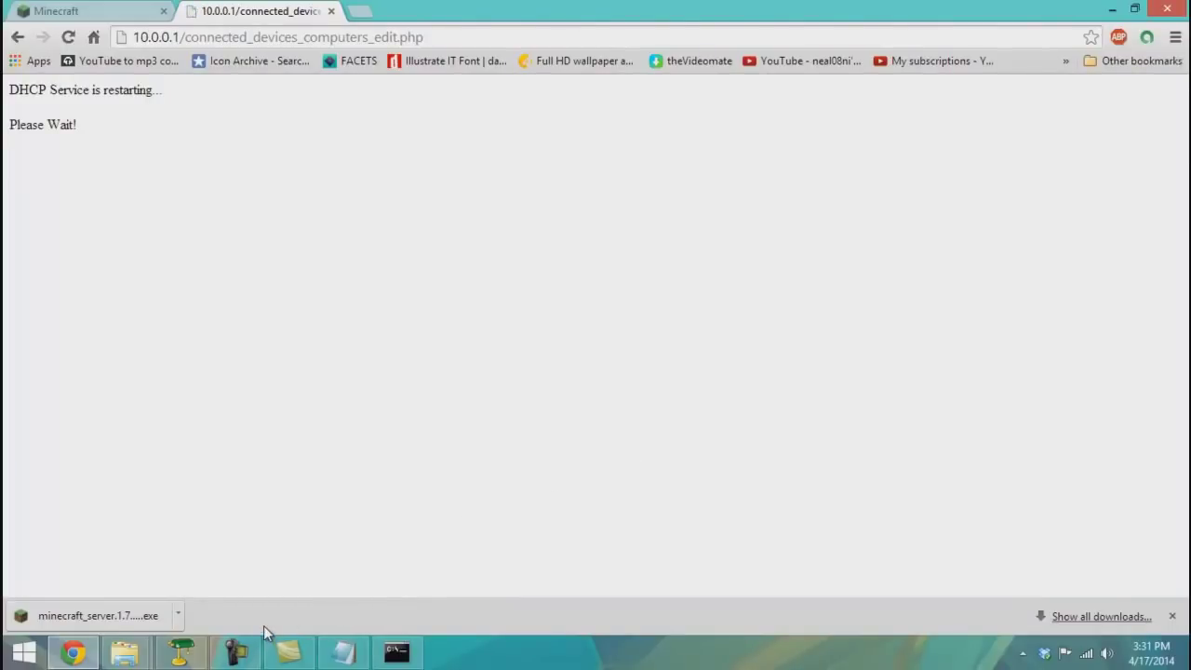
- Switch to ReadPlease and have only the paragraph starting "Go to 'Advanced' and turn on both" read aloud
{"action": "mouse_move", "coordinate": [189, 657]}
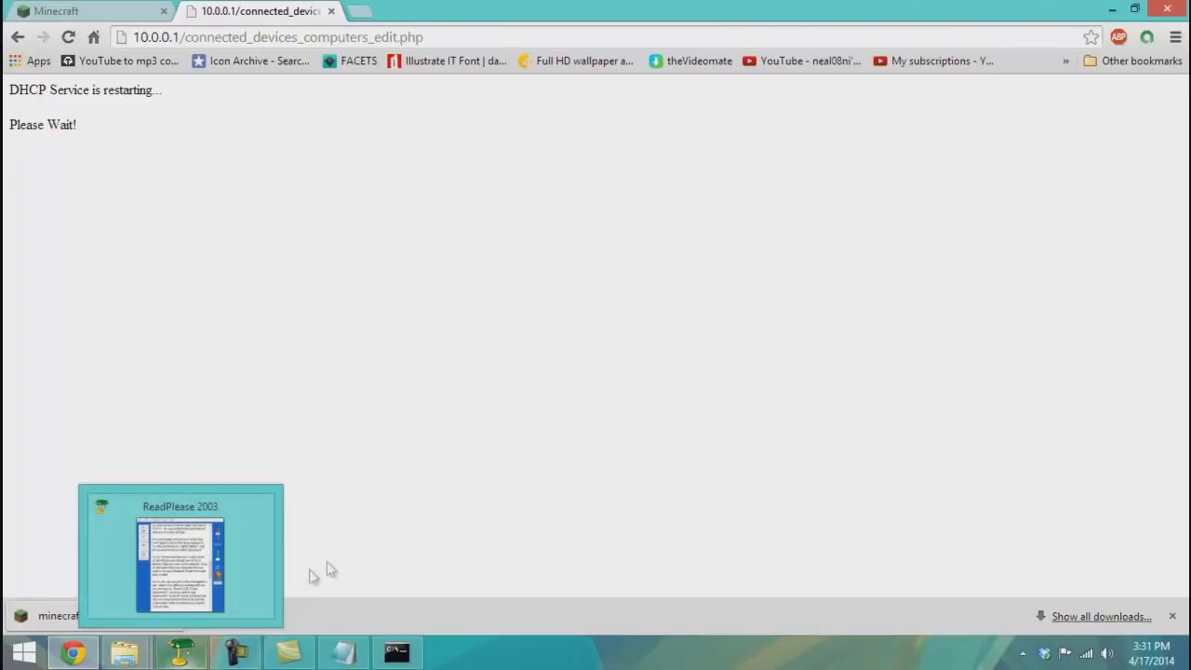
{"action": "left_click", "coordinate": [233, 579]}
{"action": "scroll", "coordinate": [894, 400], "scroll_direction": "down", "scroll_amount": 4}
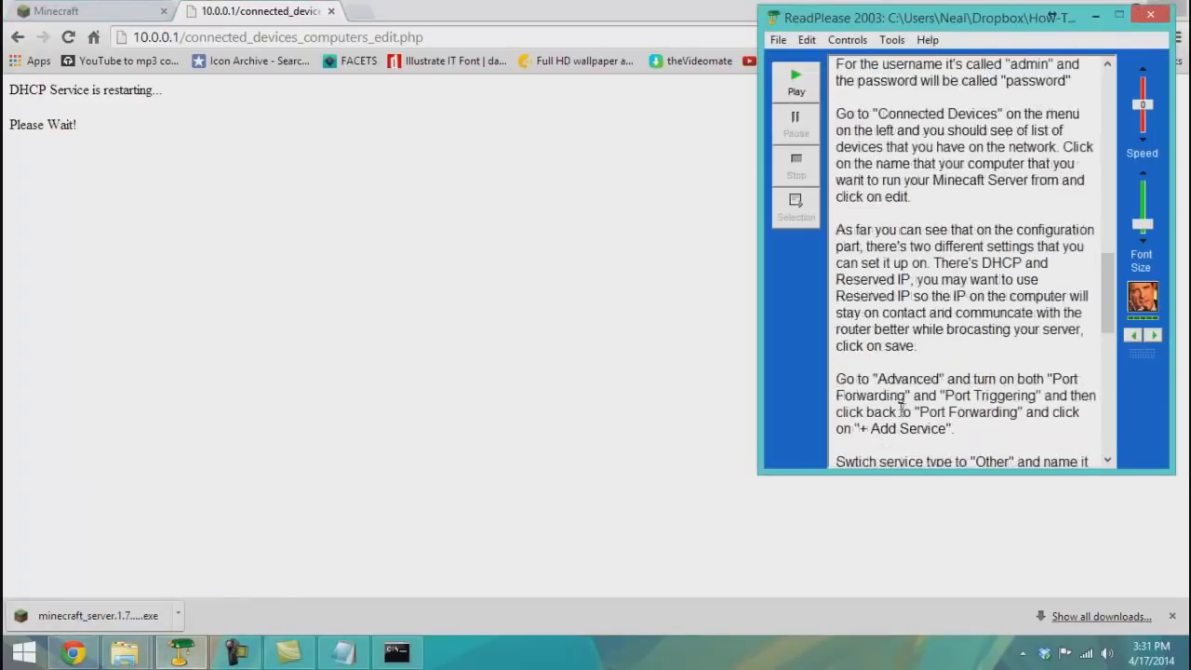
{"action": "left_click_drag", "start_coordinate": [838, 275], "coordinate": [838, 352]}
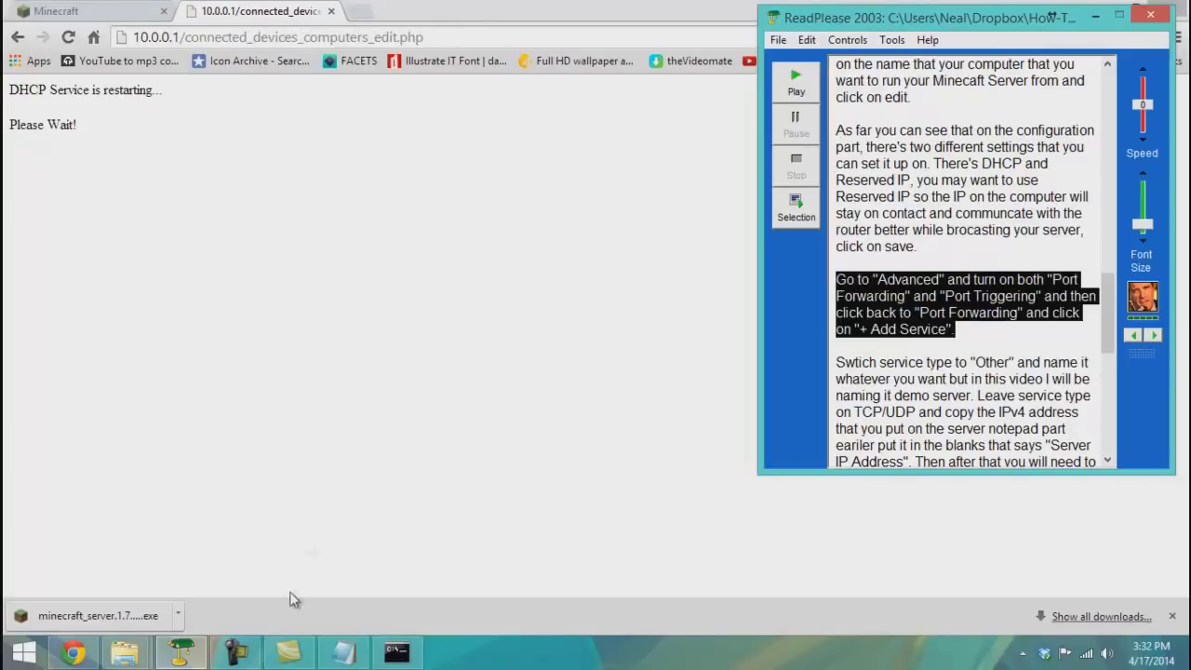
{"action": "mouse_move", "coordinate": [257, 642]}
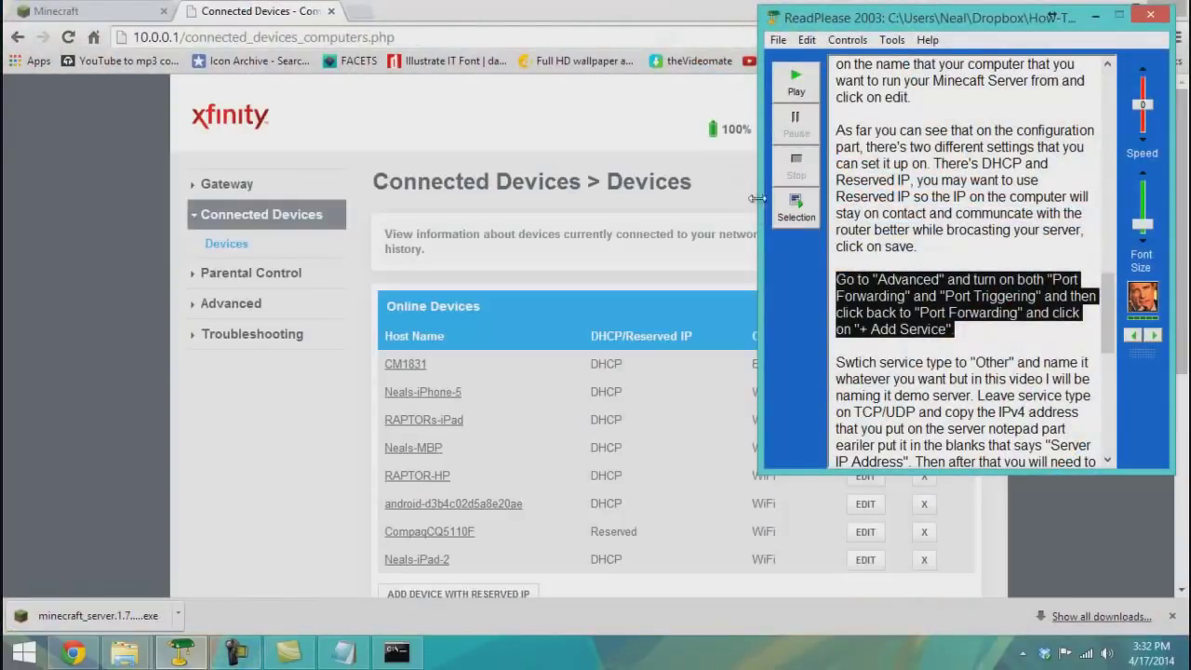
{"action": "left_click", "coordinate": [796, 208]}
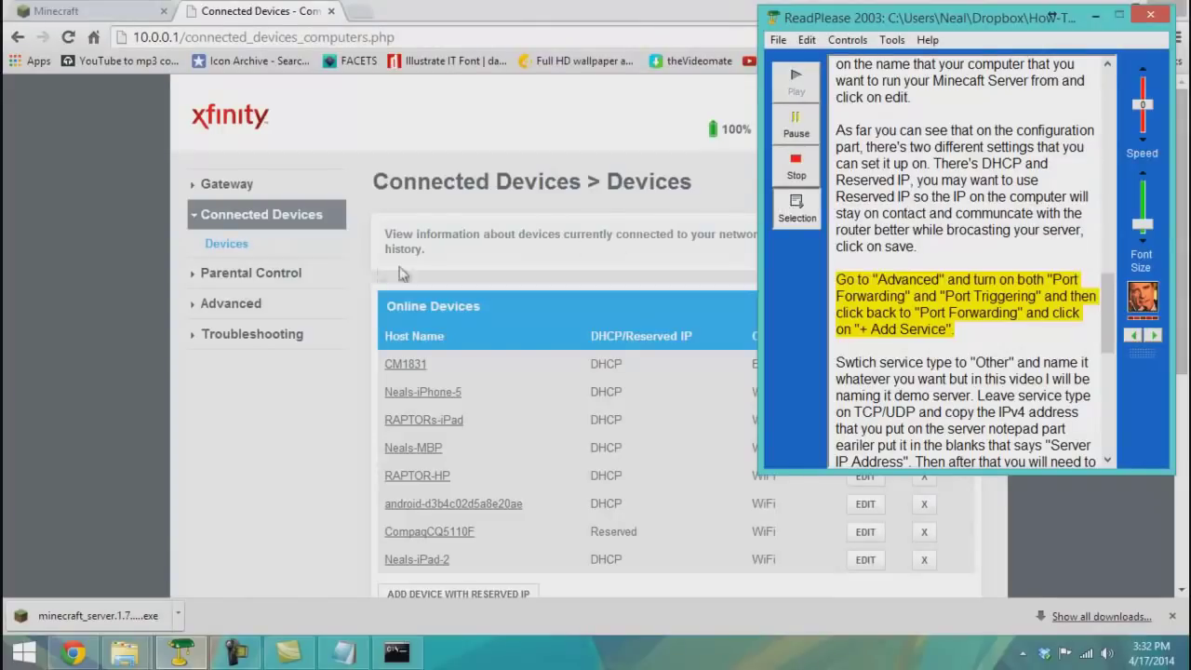
- Open the router's Advanced port forwarding settings in Chrome and start adding a service
{"action": "left_click", "coordinate": [233, 305]}
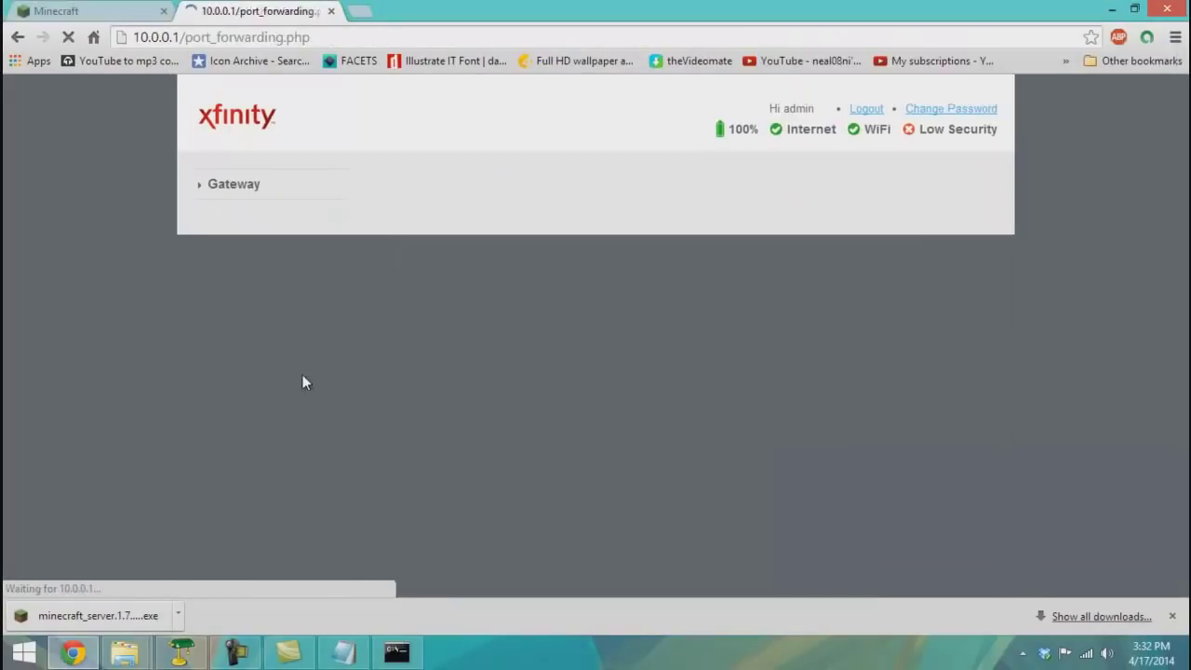
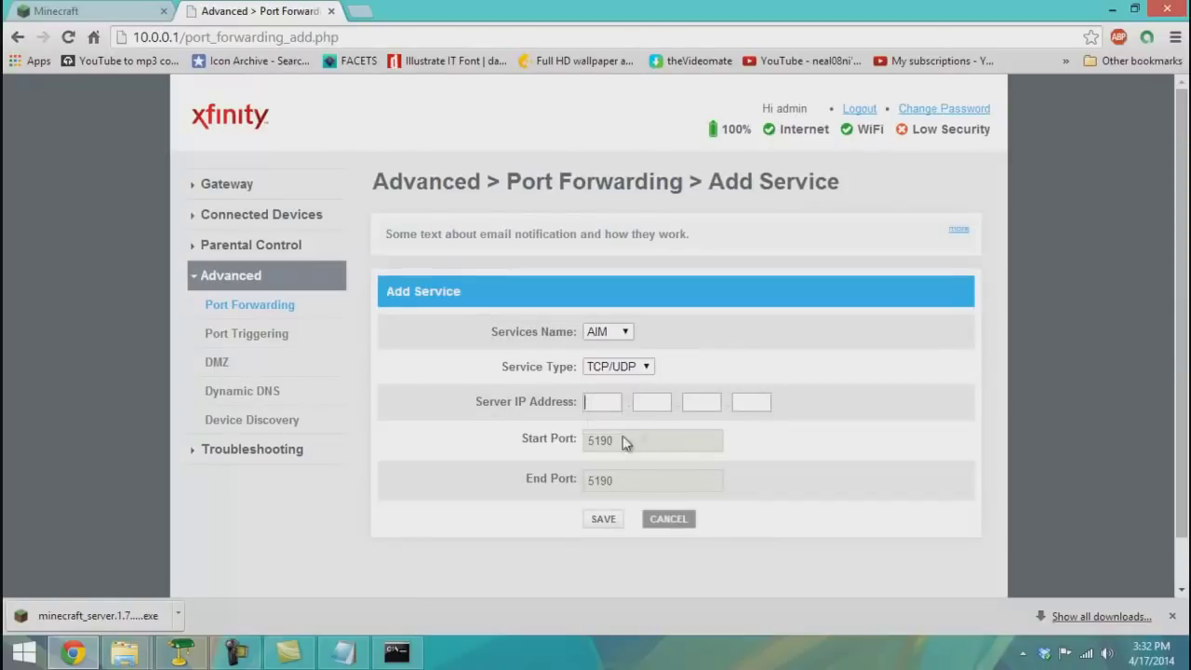
- Switch to ReadPlease and have only the paragraph starting "Swtich service type to 'Other'" read aloud
{"action": "left_click", "coordinate": [183, 653]}
{"action": "scroll", "coordinate": [862, 337], "scroll_direction": "down", "scroll_amount": 2}
{"action": "left_click_drag", "start_coordinate": [848, 258], "coordinate": [1005, 448]}
{"action": "left_click", "coordinate": [800, 226]}
- Set the new port forwarding service's name to Other and name it "Demo Server"
{"action": "left_click", "coordinate": [622, 326]}
{"action": "left_click", "coordinate": [620, 326]}
{"action": "left_click", "coordinate": [607, 373]}
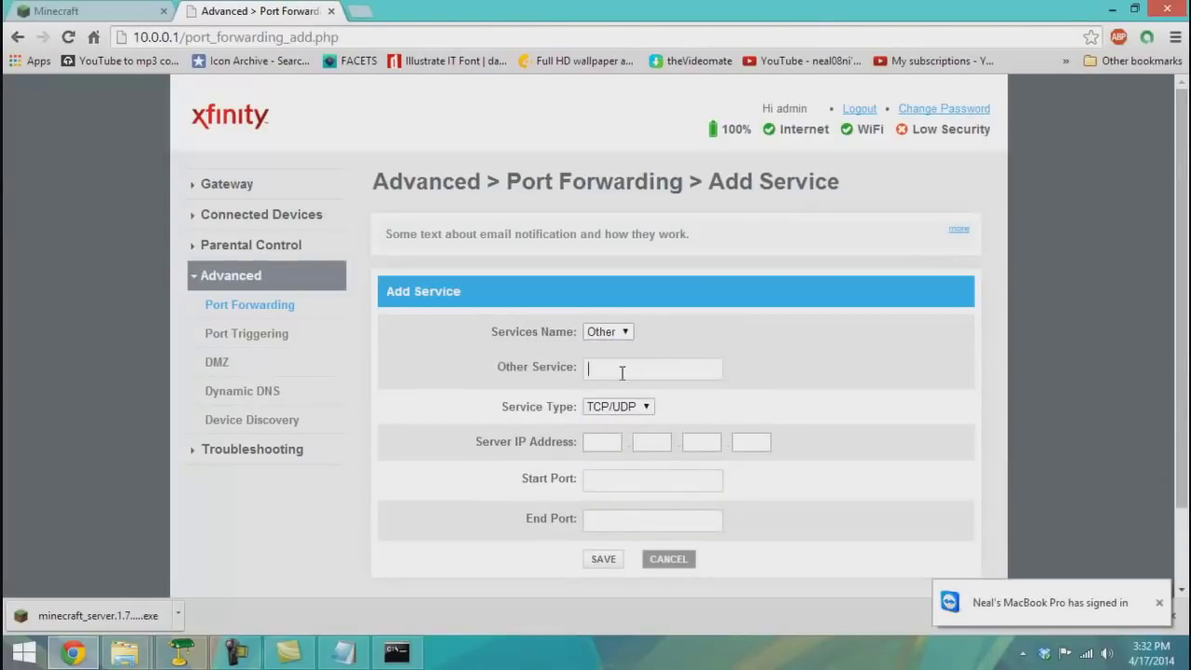
{"action": "type", "text": "De"}
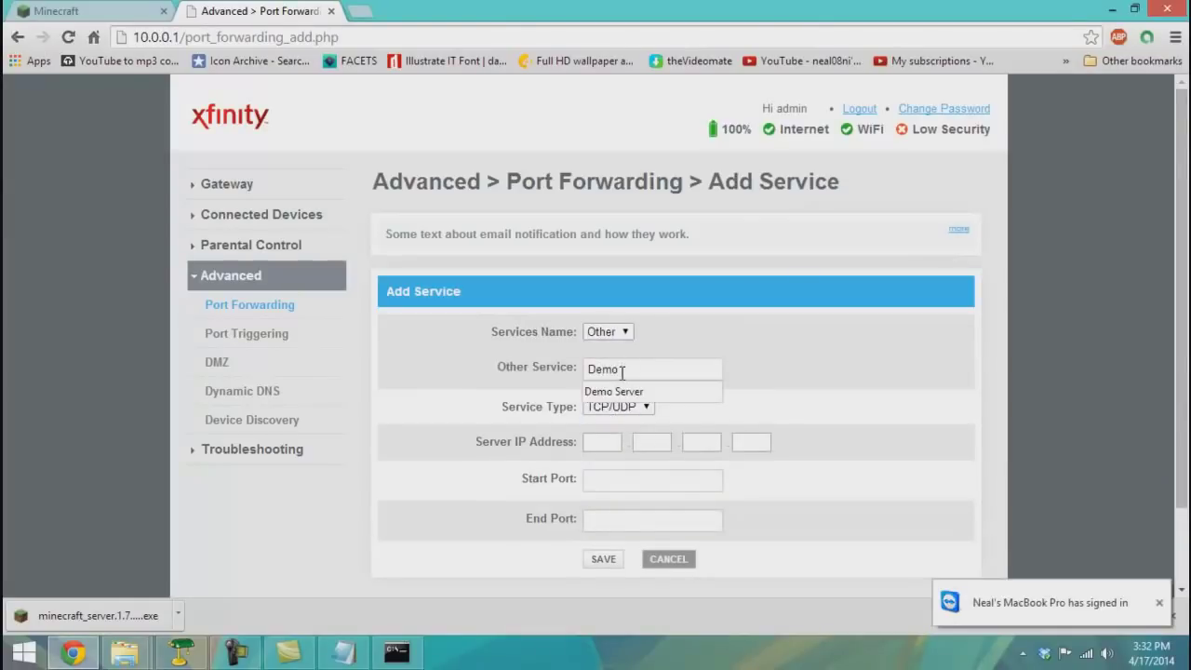
{"action": "type", "text": "mo"}
{"action": "key", "text": "Down"}
{"action": "key", "text": "Return"}
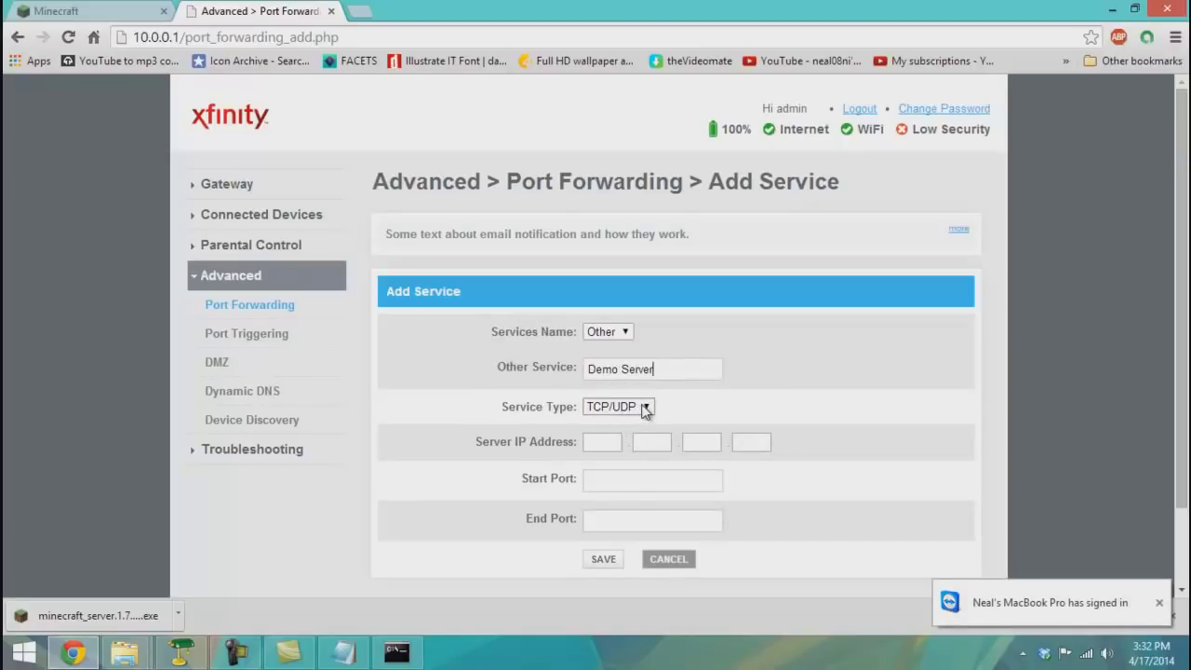
- Enter 10.0.0.15 as the Server IP Address for the Demo Server service
{"action": "left_click", "coordinate": [605, 449]}
{"action": "type", "text": "10"}
{"action": "left_click", "coordinate": [683, 444]}
{"action": "type", "text": "0"}
{"action": "key", "text": "Tab"}
{"action": "type", "text": "0"}
{"action": "left_click", "coordinate": [741, 441]}
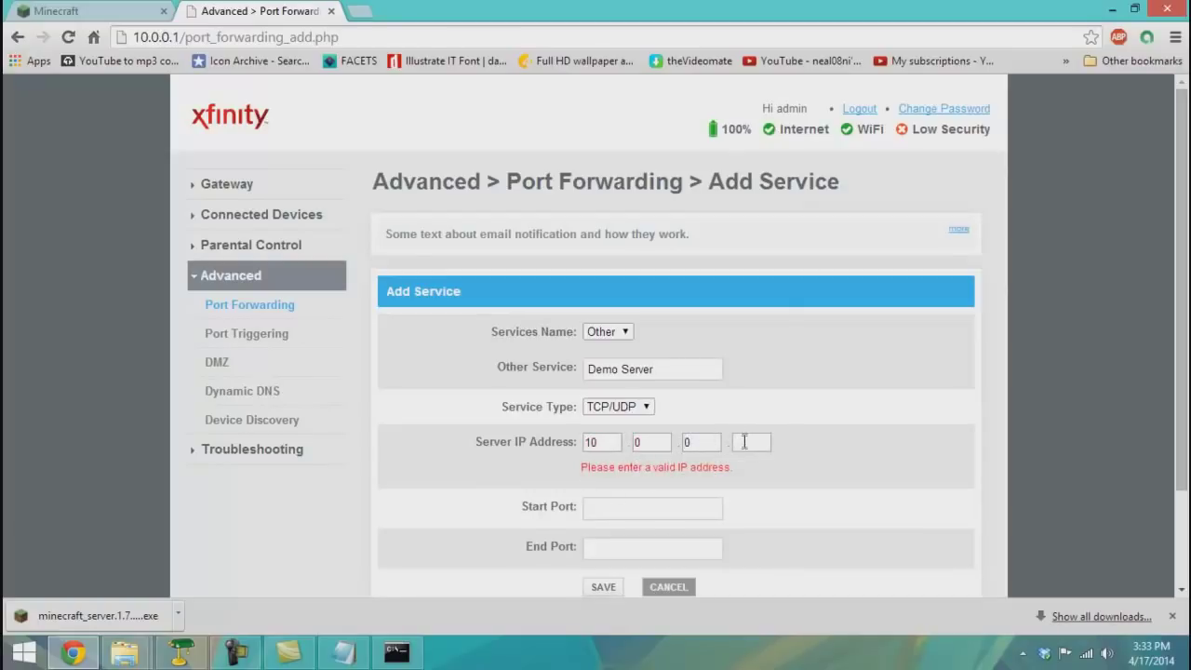
{"action": "type", "text": "15"}
- Switch to the server properties file in Notepad, copy the server-port value 25565, and return to the port forwarding form
{"action": "scroll", "coordinate": [769, 497], "scroll_direction": "down", "scroll_amount": 3}
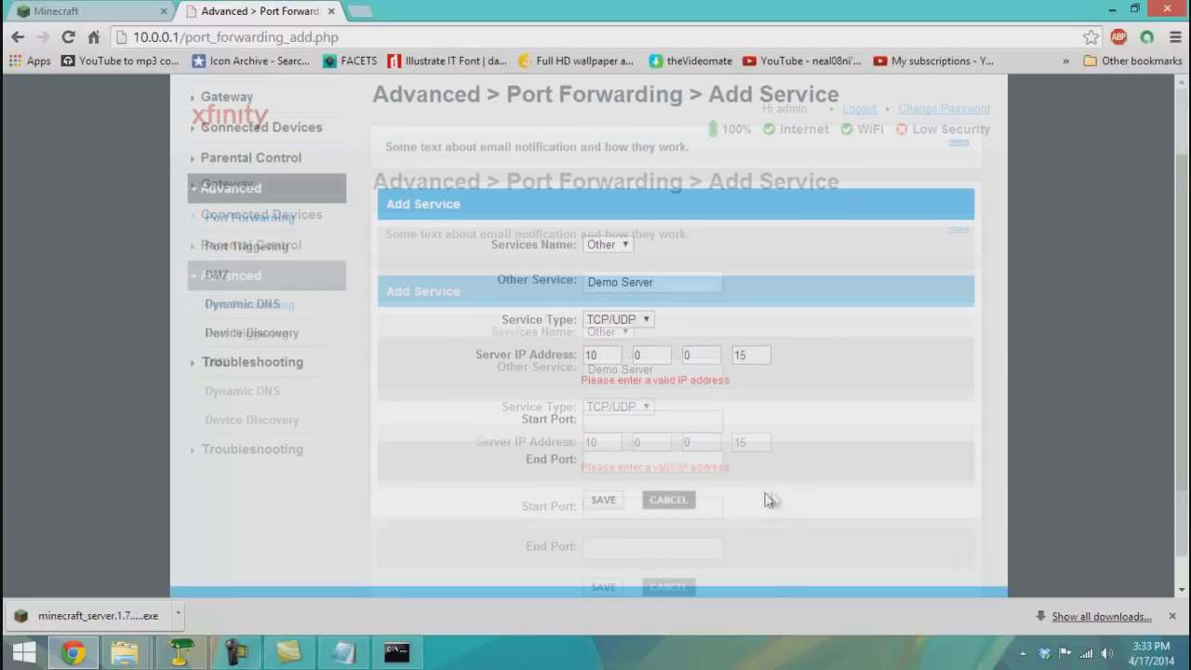
{"action": "left_click", "coordinate": [656, 384]}
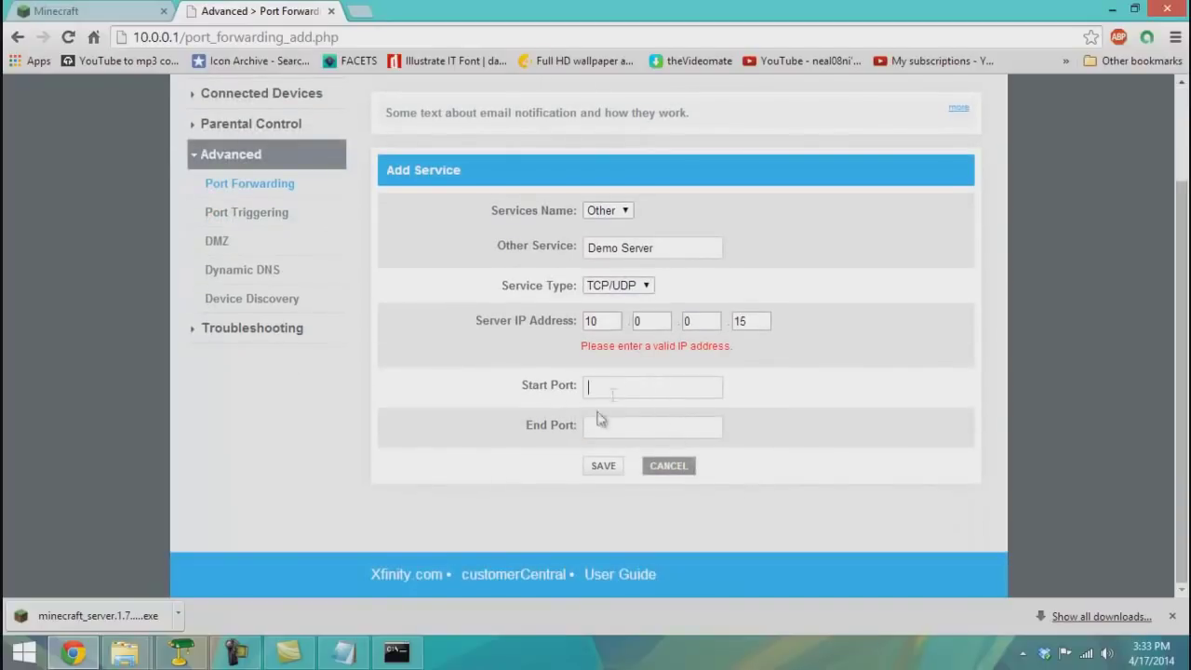
{"action": "left_click", "coordinate": [343, 652]}
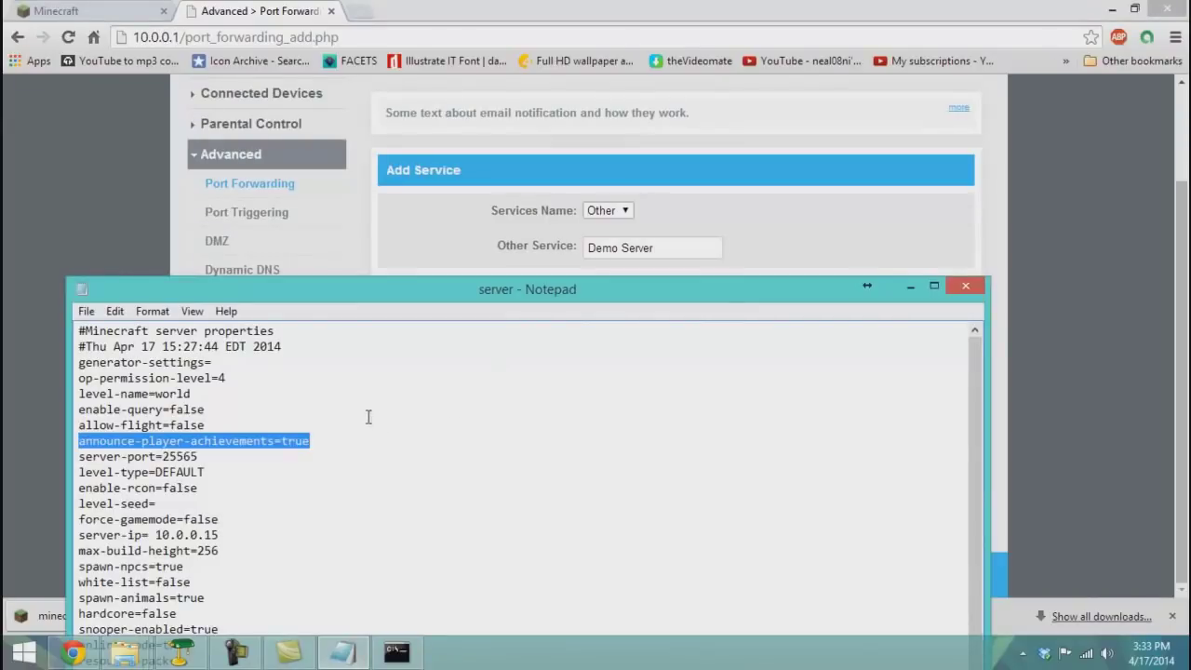
{"action": "left_click", "coordinate": [356, 415]}
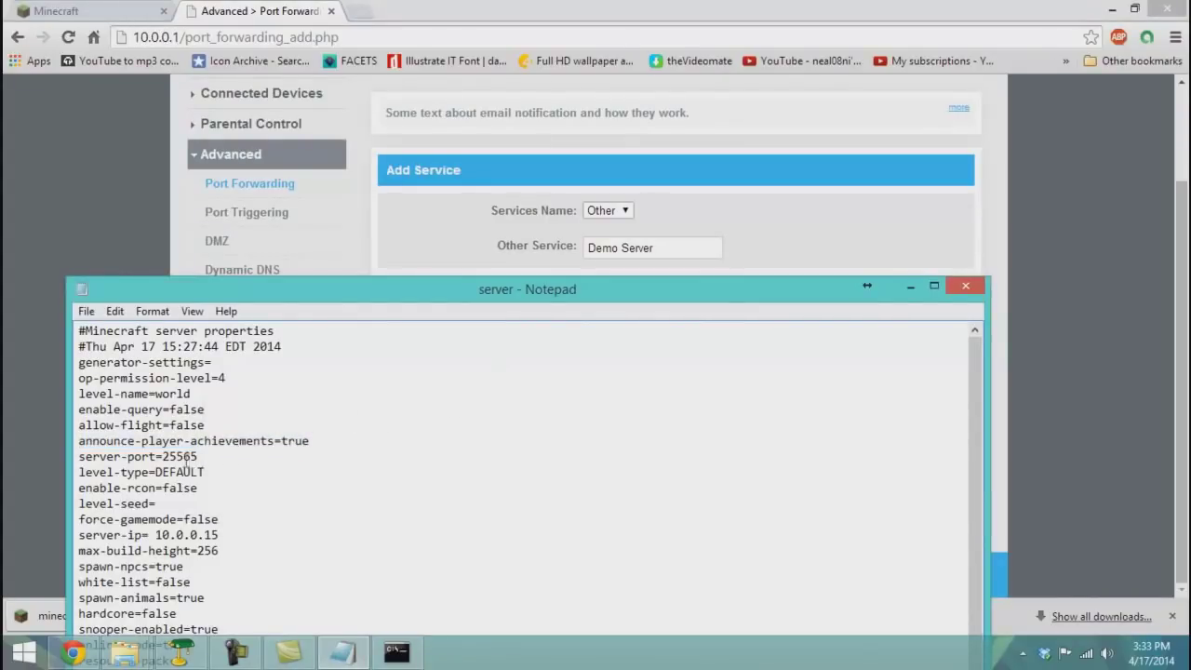
{"action": "left_click_drag", "start_coordinate": [173, 452], "coordinate": [212, 456]}
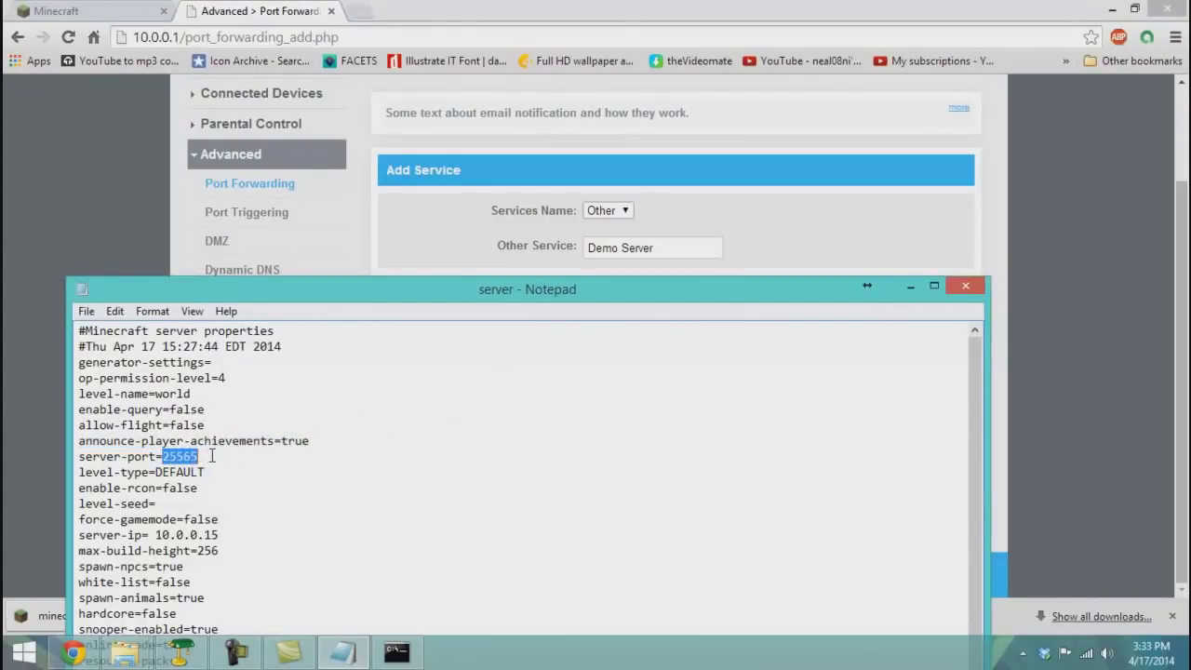
{"action": "right_click", "coordinate": [200, 456]}
{"action": "left_click", "coordinate": [148, 472]}
{"action": "left_click_drag", "start_coordinate": [200, 456], "coordinate": [163, 456]}
{"action": "right_click", "coordinate": [164, 456]}
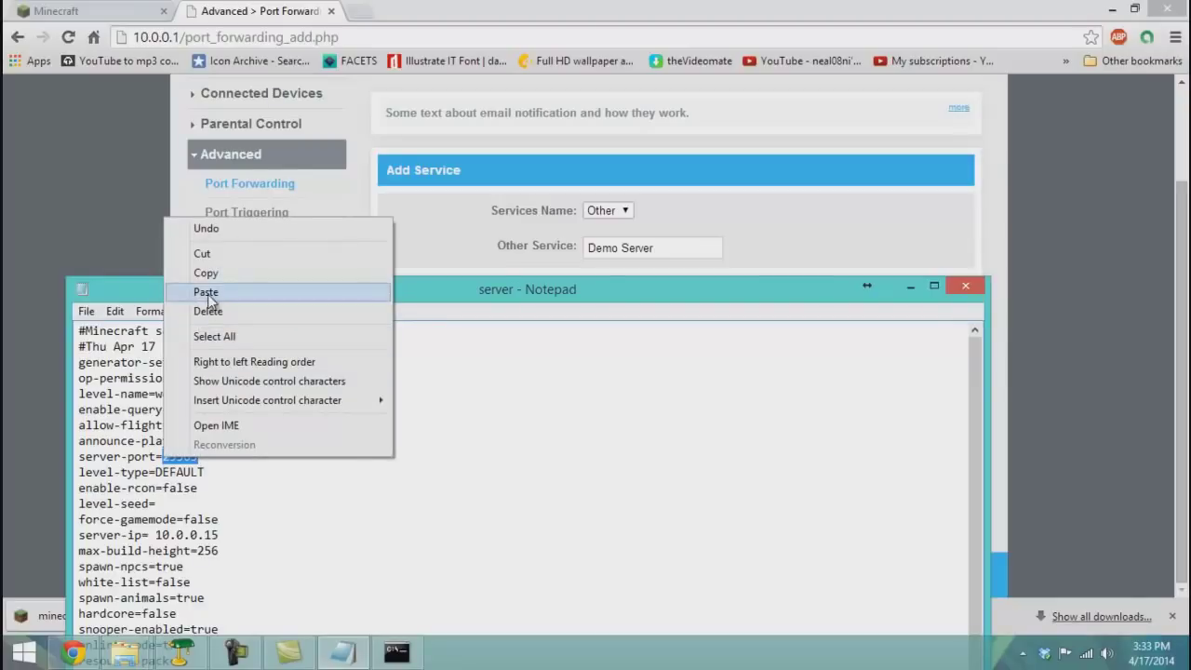
{"action": "left_click", "coordinate": [279, 269]}
{"action": "left_click", "coordinate": [352, 257]}
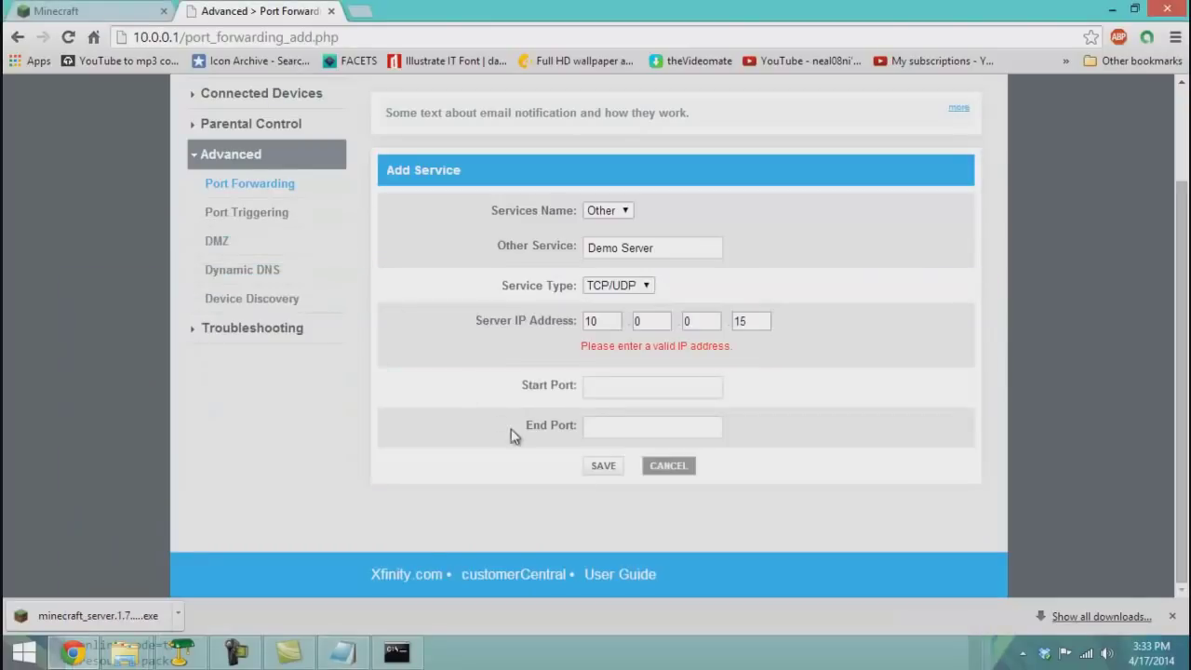
- Paste 25565 as both the start port and the end port, and save the service
{"action": "right_click", "coordinate": [616, 387]}
{"action": "left_click", "coordinate": [643, 228]}
{"action": "left_click", "coordinate": [611, 429]}
{"action": "right_click", "coordinate": [612, 430]}
{"action": "left_click", "coordinate": [652, 267]}
{"action": "left_click", "coordinate": [603, 467]}
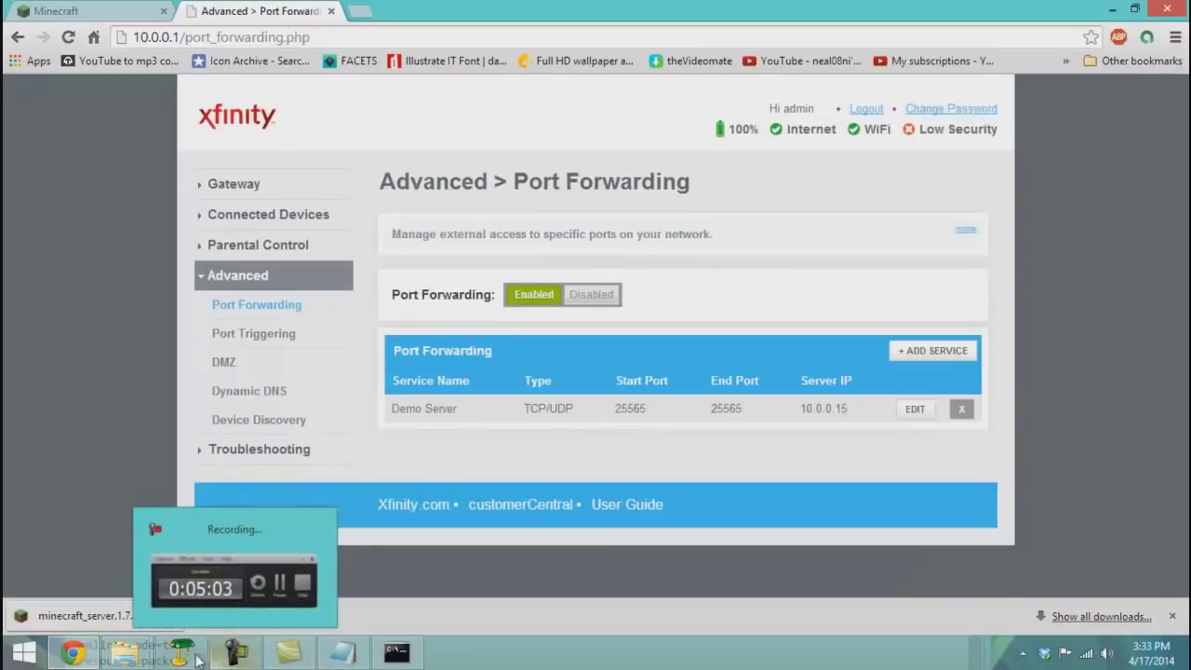
- Check whether Port Triggering is enabled on the router, and return to the Port Forwarding page
{"action": "mouse_move", "coordinate": [182, 657]}
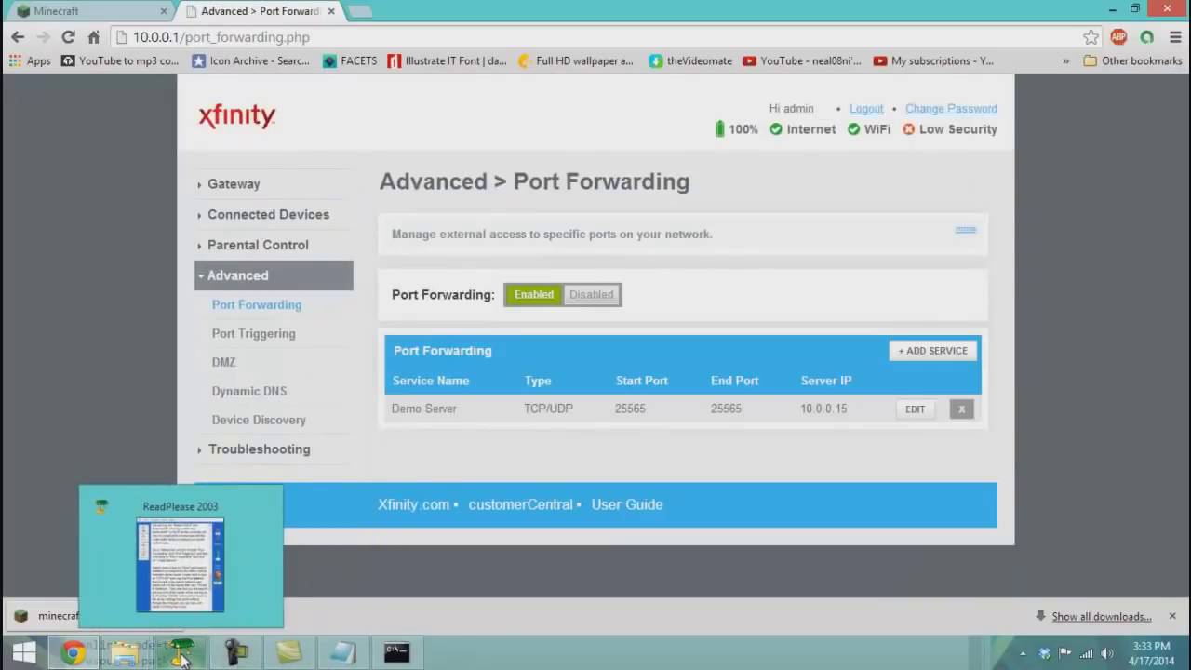
{"action": "left_click", "coordinate": [182, 657]}
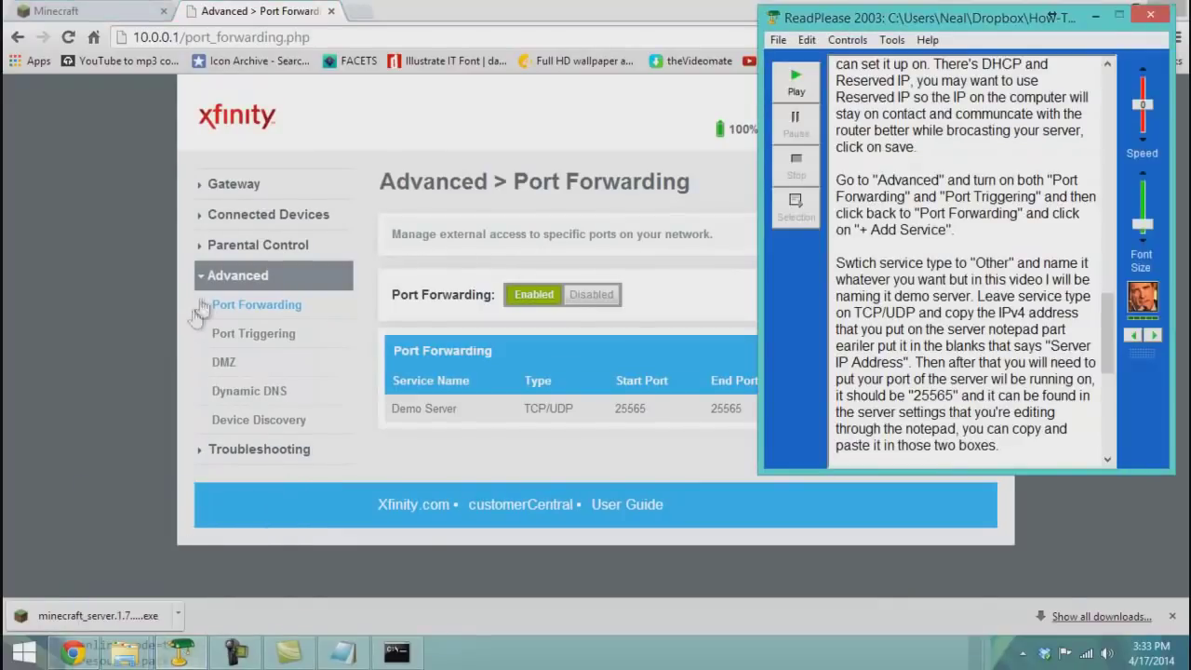
{"action": "left_click", "coordinate": [230, 335]}
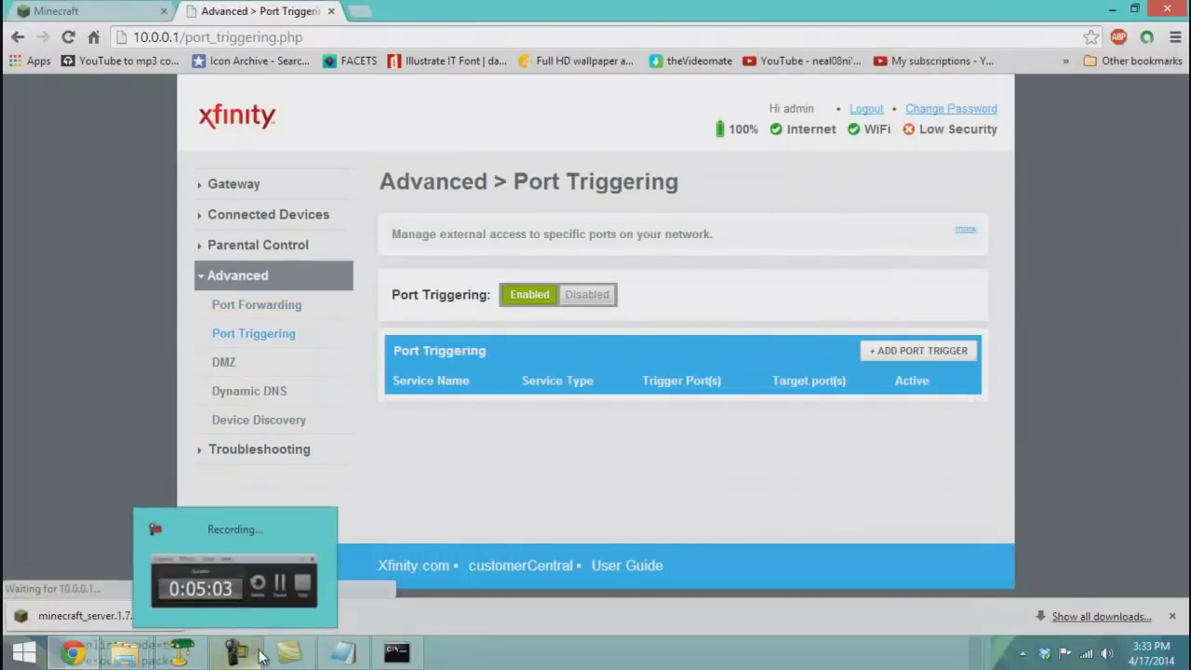
{"action": "left_click", "coordinate": [231, 307]}
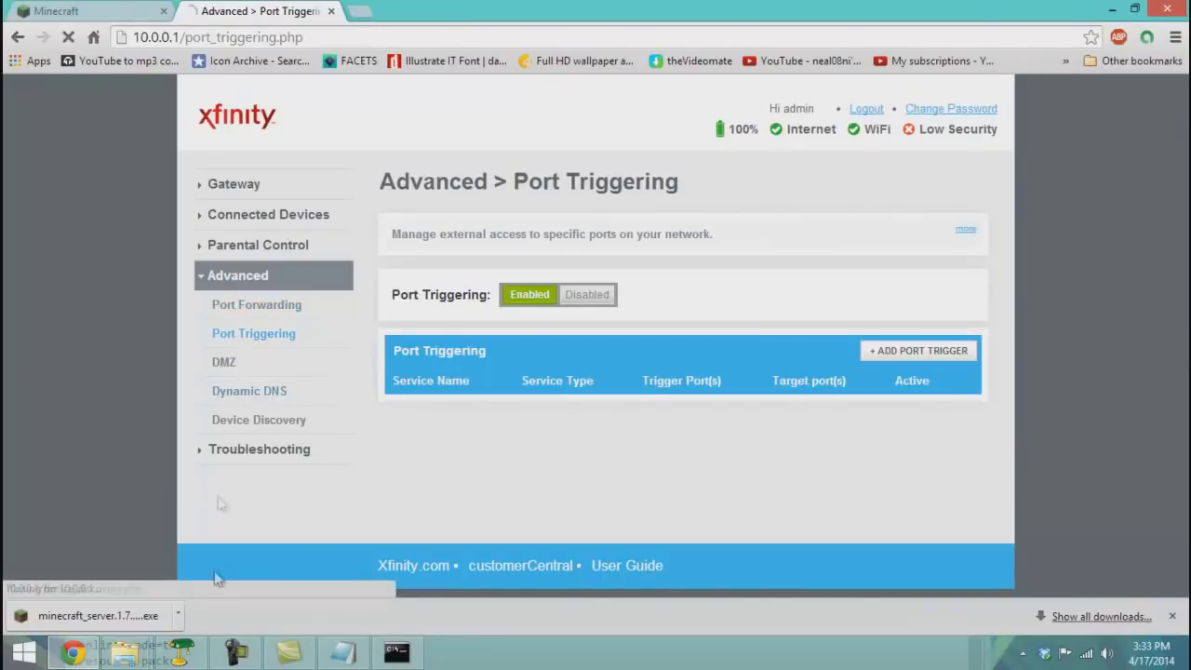
- In ReadPlease, have only the paragraph starting "After that your server should run" read aloud
{"action": "scroll", "coordinate": [925, 284], "scroll_direction": "down", "scroll_amount": 6}
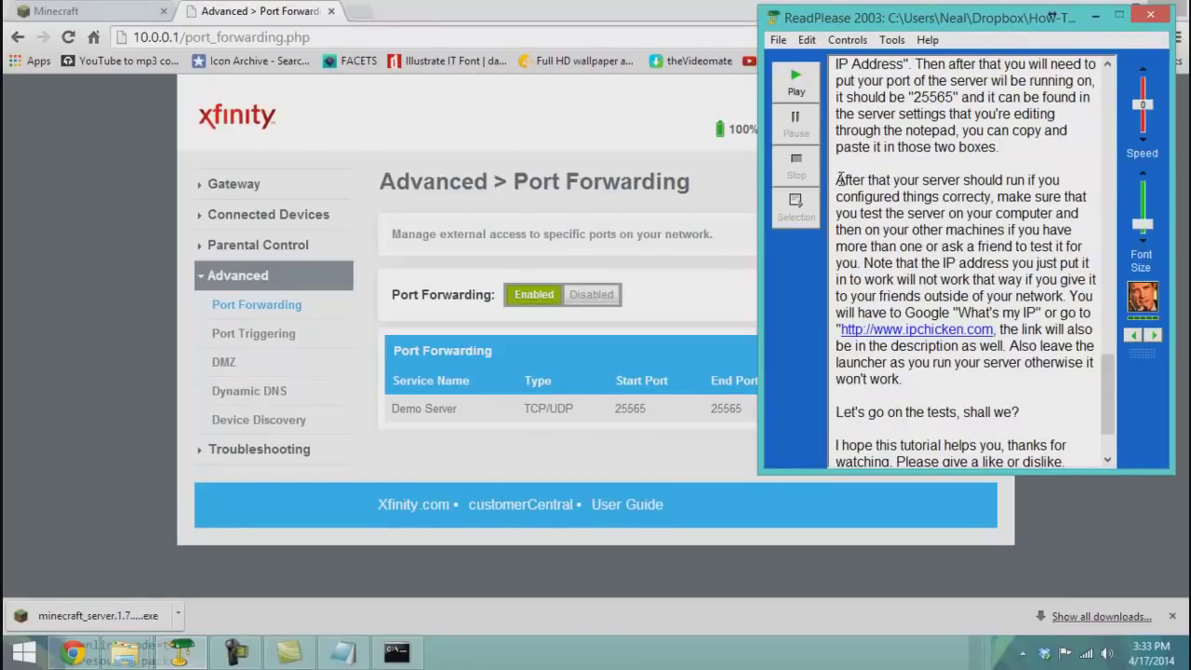
{"action": "left_click_drag", "start_coordinate": [840, 181], "coordinate": [944, 375]}
{"action": "left_click", "coordinate": [796, 207]}
- Shrink the Chrome window, bring the Demo Server folder to the front, and move Chrome farther out of the way
{"action": "left_click_drag", "start_coordinate": [666, 9], "coordinate": [810, 324]}
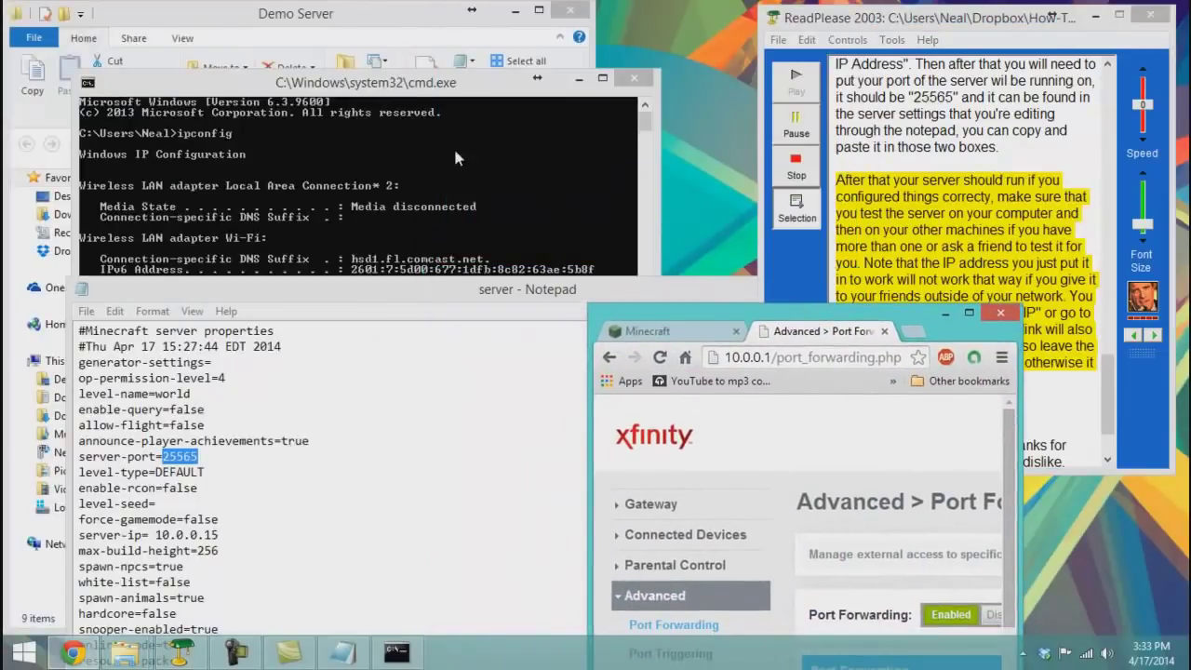
{"action": "left_click", "coordinate": [370, 24]}
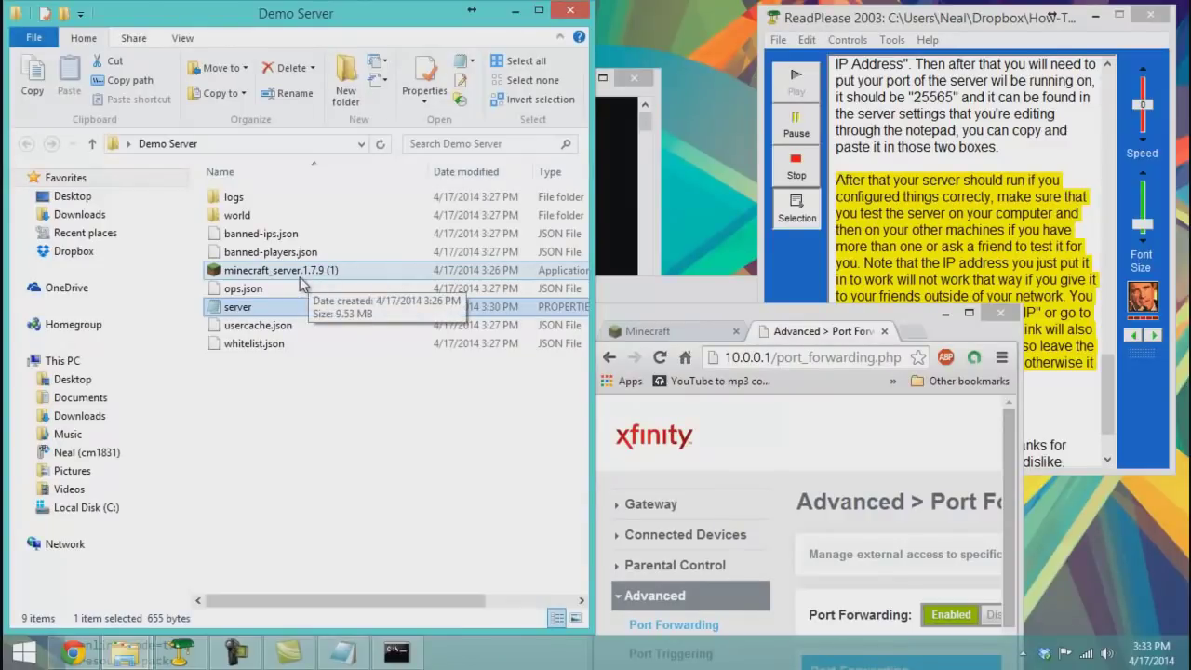
{"action": "left_click_drag", "start_coordinate": [666, 326], "coordinate": [710, 461]}
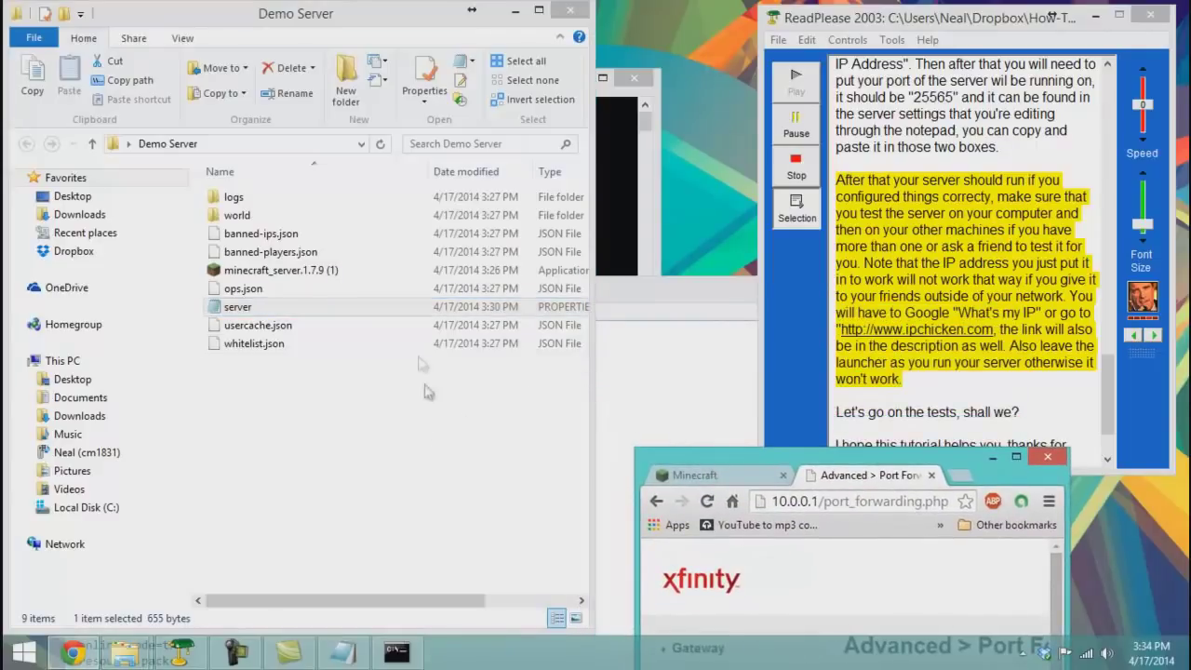
- Run minecraft_server.1.7.9 (1) from the Demo Server folder, accept the security warning, and leave the server running minimized
{"action": "double_click", "coordinate": [409, 270]}
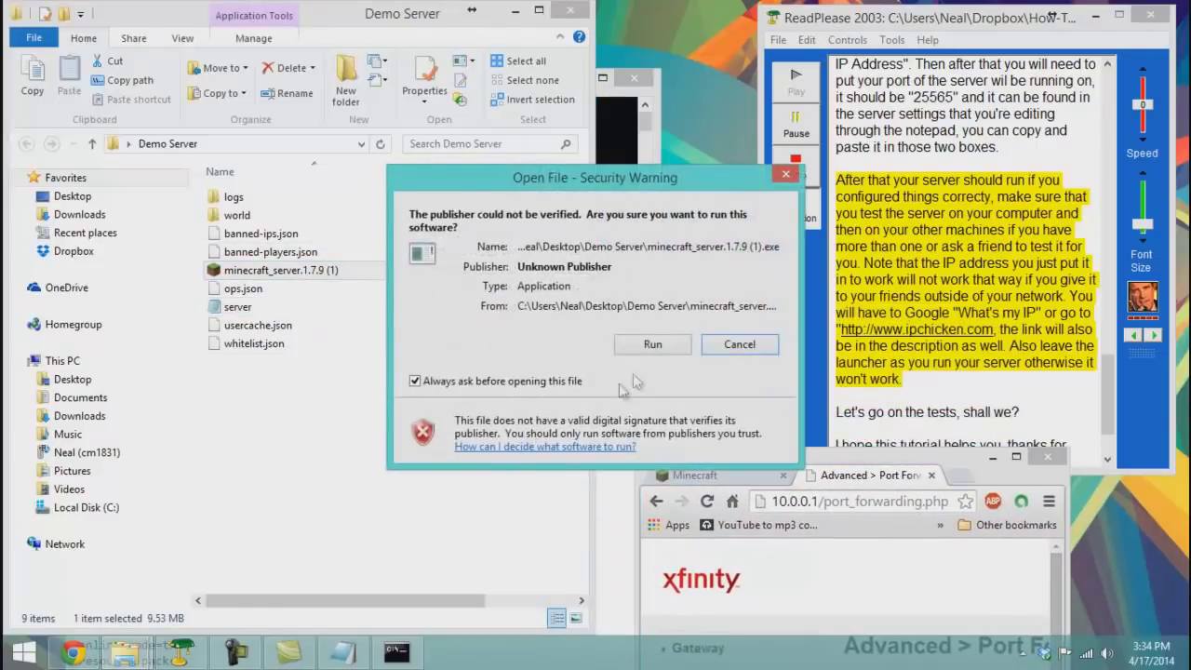
{"action": "left_click", "coordinate": [652, 344]}
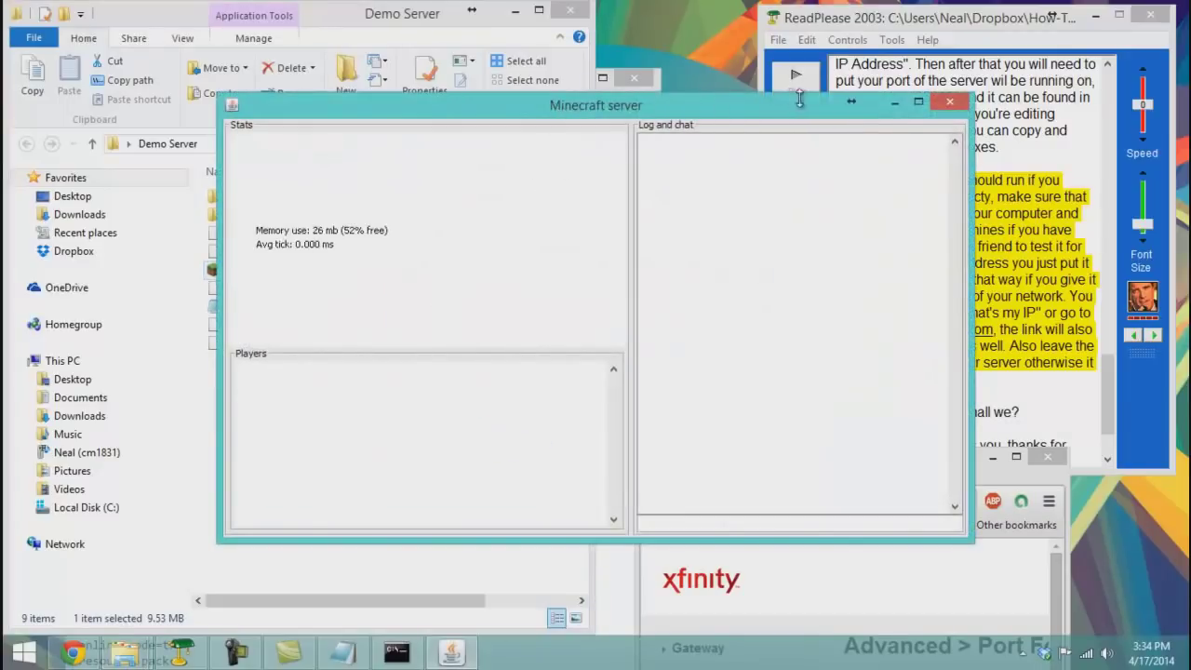
{"action": "left_click", "coordinate": [894, 102]}
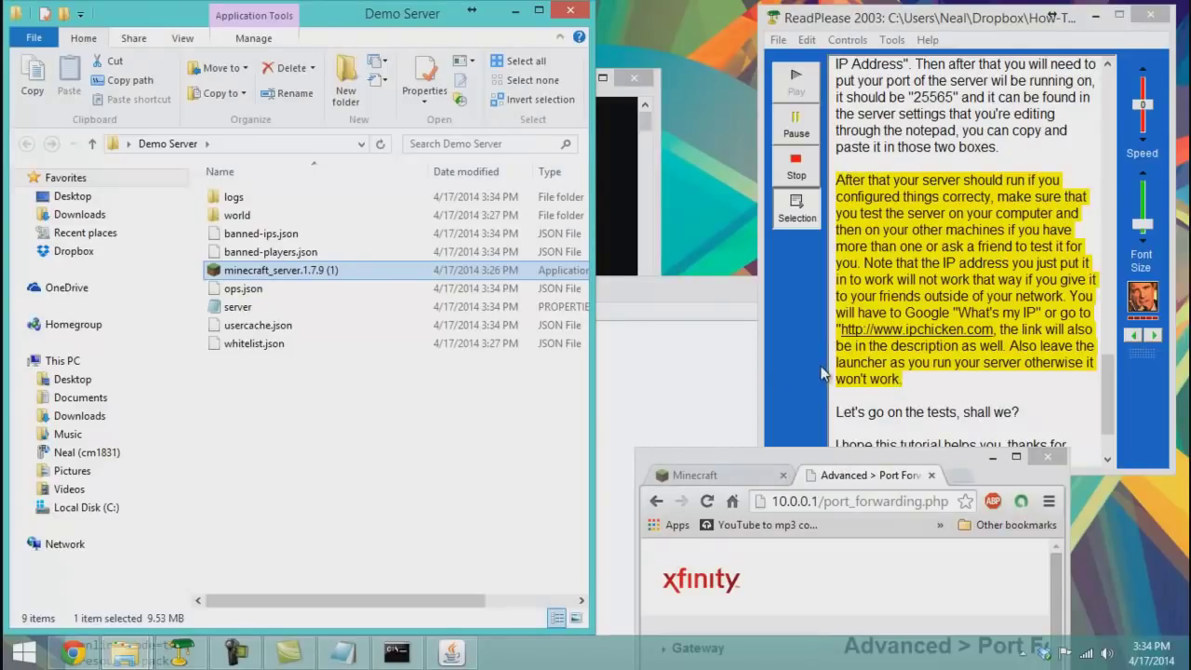
{"action": "left_click", "coordinate": [451, 652]}
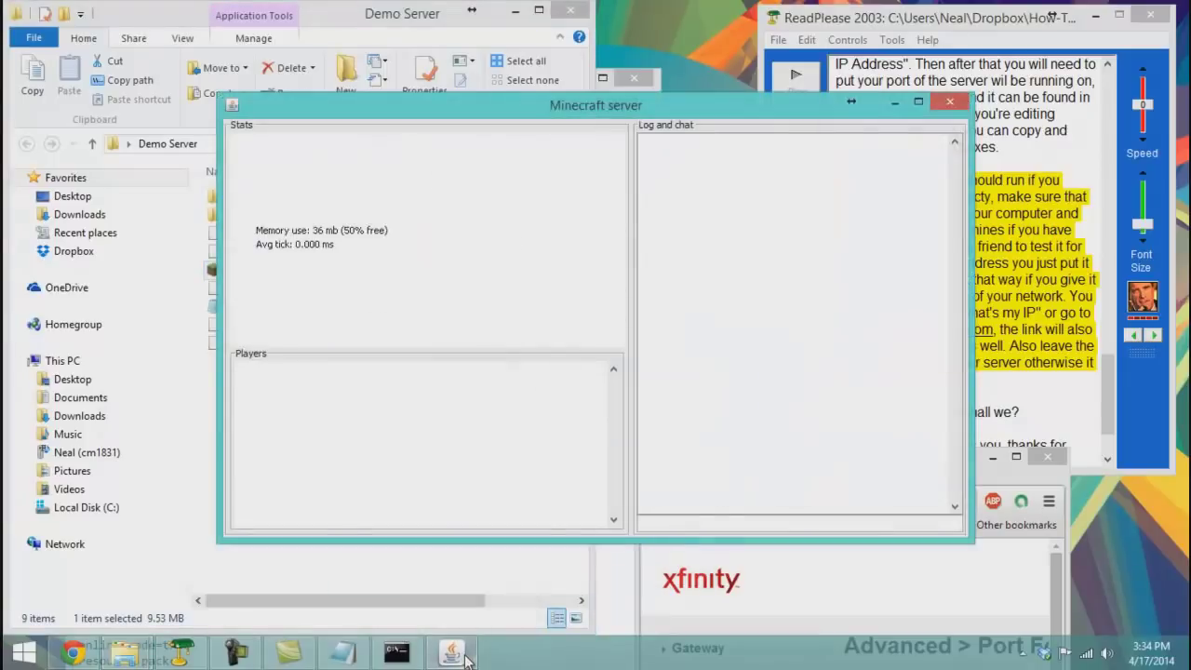
{"action": "left_click", "coordinate": [894, 103]}
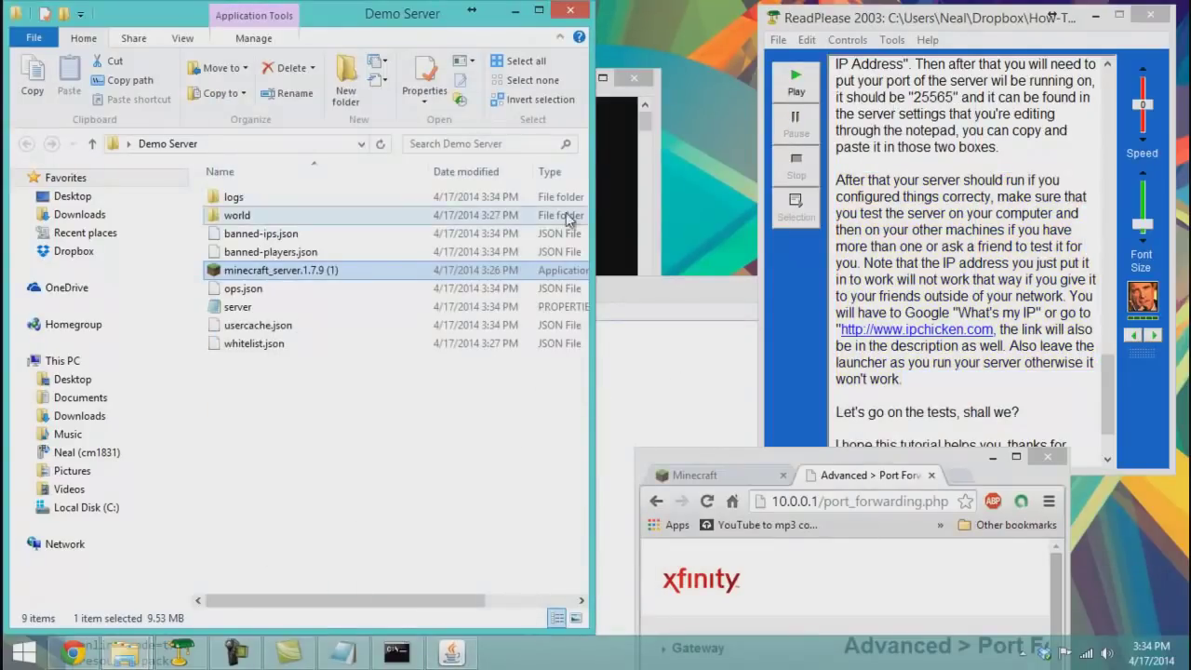
- Switch to ReadPlease and have only the line "Let's go on the tests, shall we?" read aloud
{"action": "left_click", "coordinate": [896, 401]}
{"action": "left_click_drag", "start_coordinate": [838, 410], "coordinate": [1022, 411]}
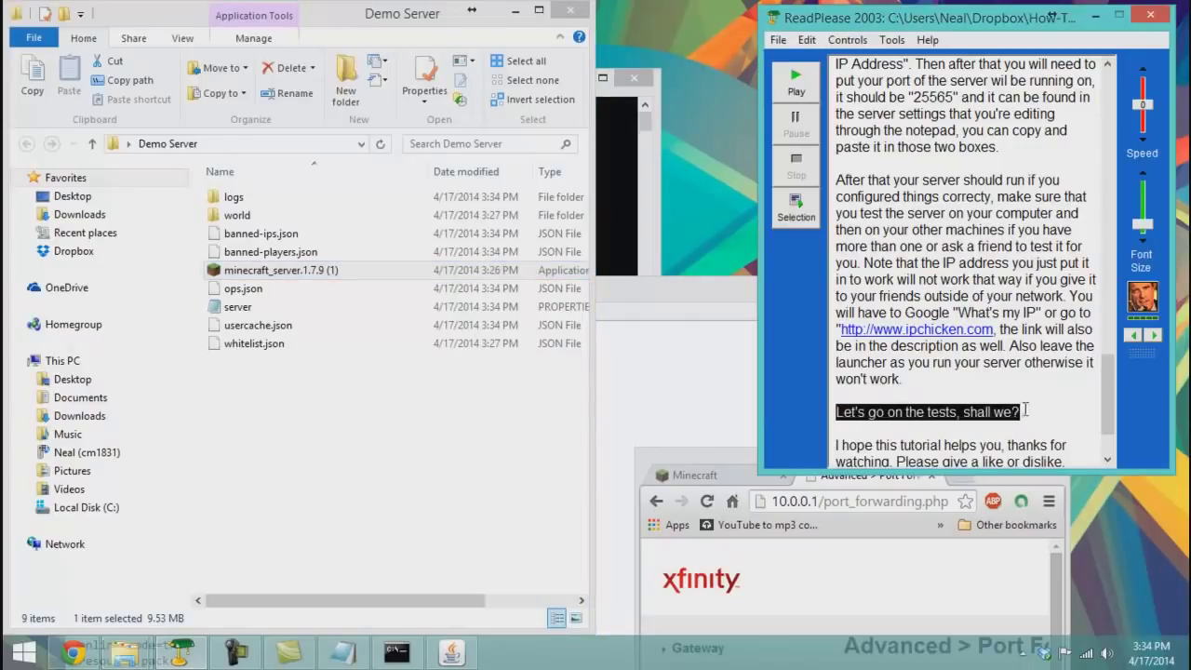
{"action": "left_click", "coordinate": [797, 210]}
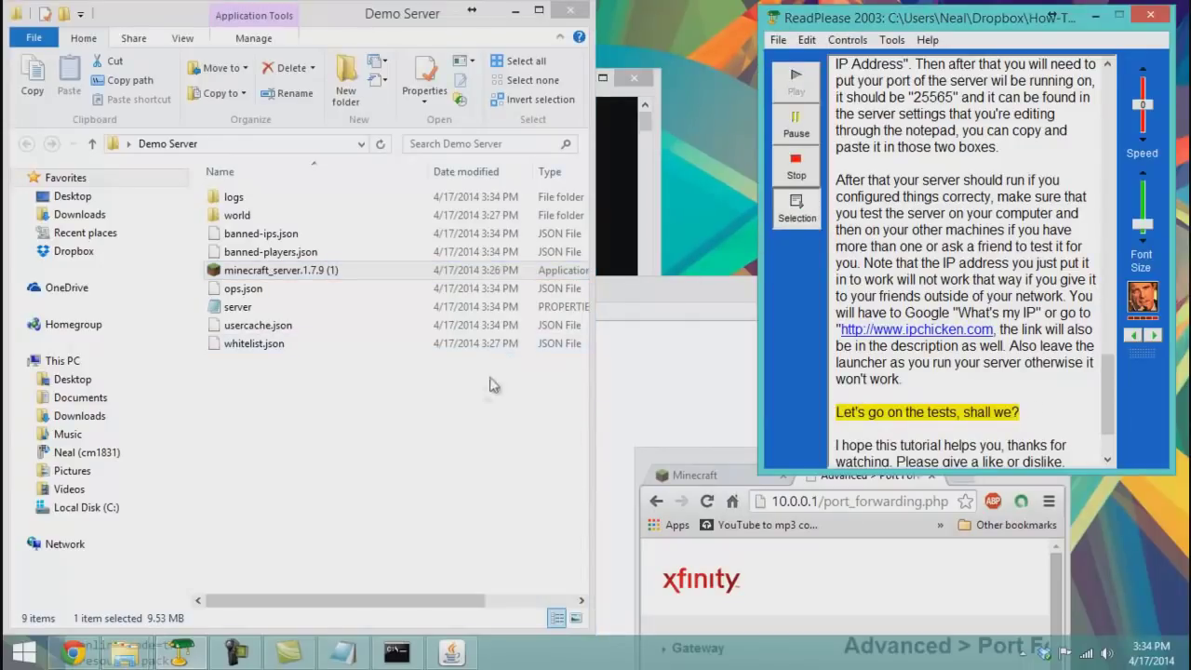
- Minimize the Demo Server folder, launch Minecraft from the Games folder on the desktop, and minimize that folder
{"action": "left_click", "coordinate": [515, 9]}
{"action": "left_click", "coordinate": [22, 651]}
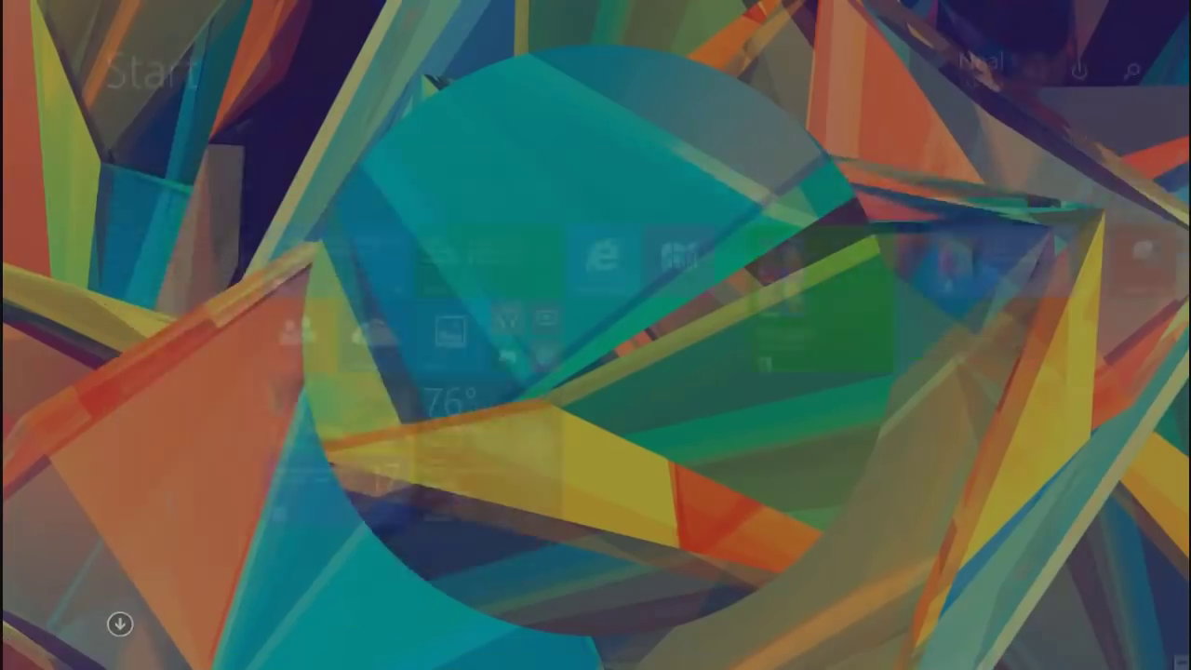
{"action": "key", "text": "super"}
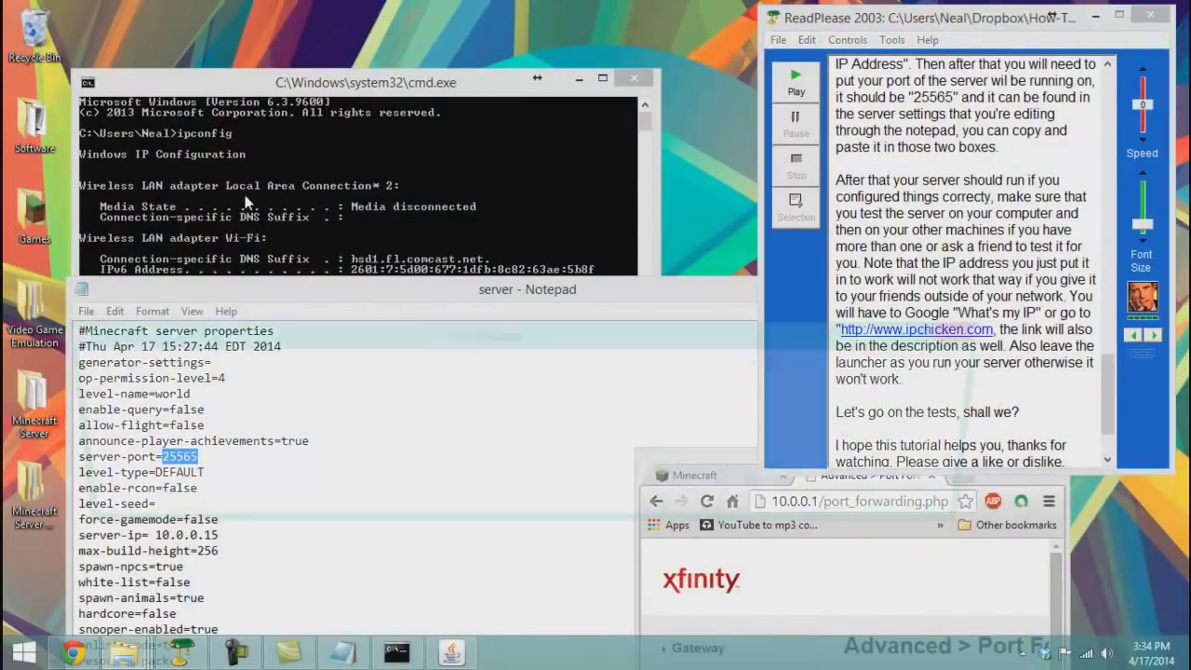
{"action": "left_click", "coordinate": [319, 427]}
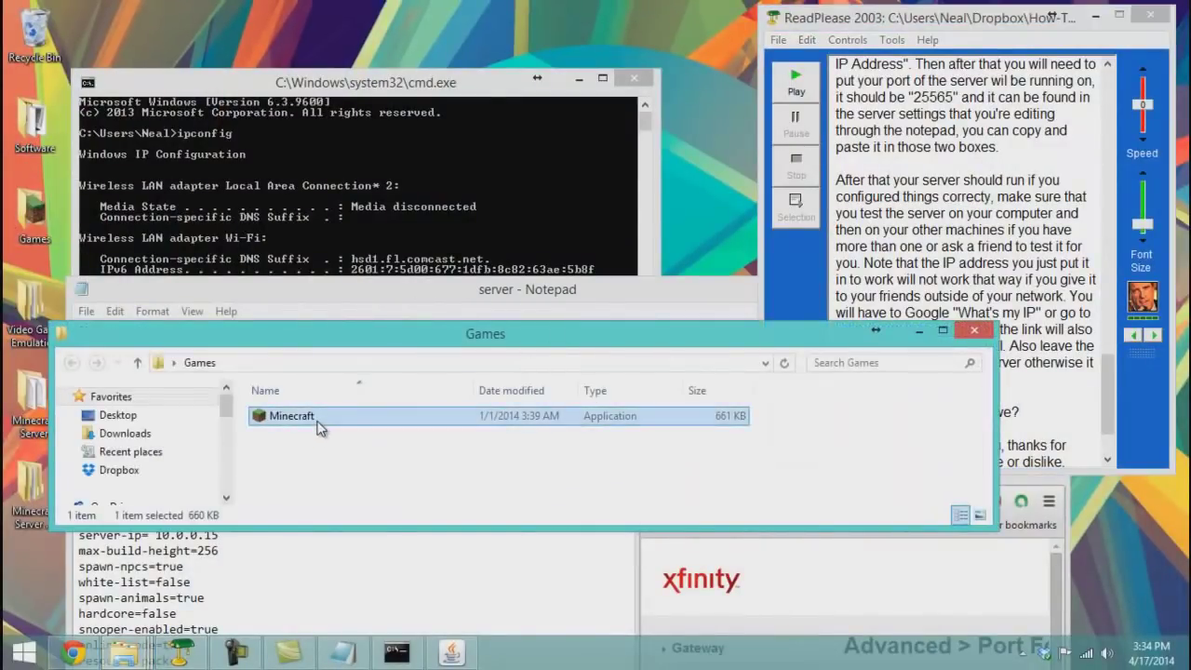
{"action": "left_click", "coordinate": [396, 470]}
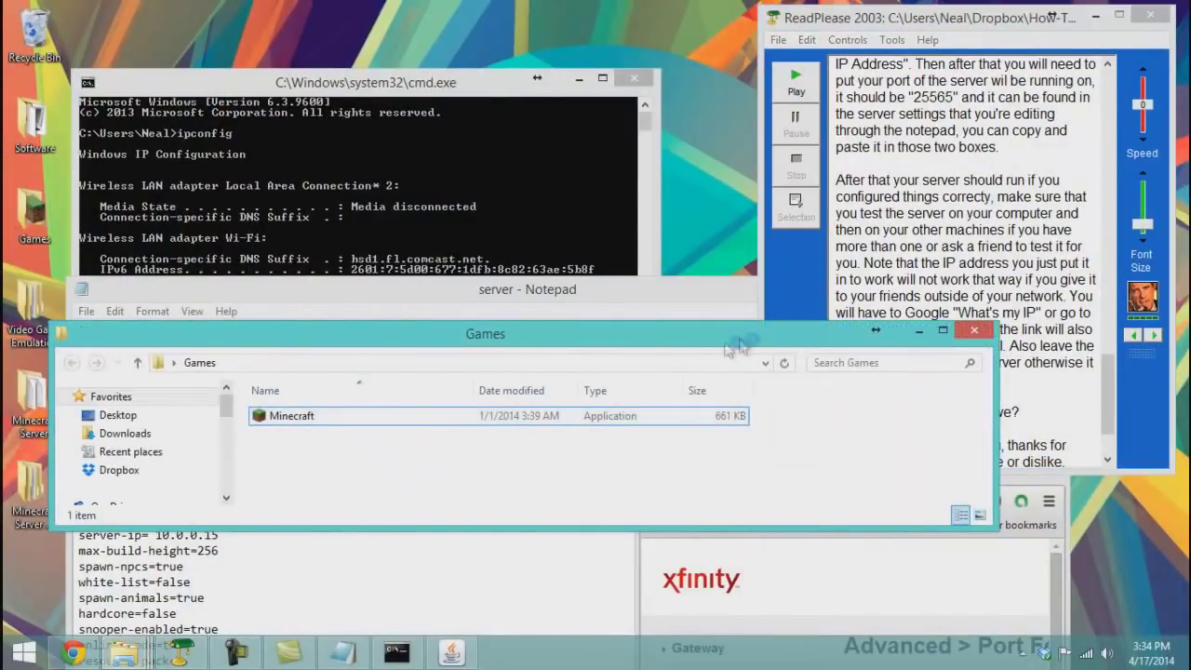
{"action": "left_click", "coordinate": [913, 340]}
- Close the Command Prompt and Notepad windows and bring the Minecraft 1.7.9 window to the front
{"action": "left_click", "coordinate": [247, 657]}
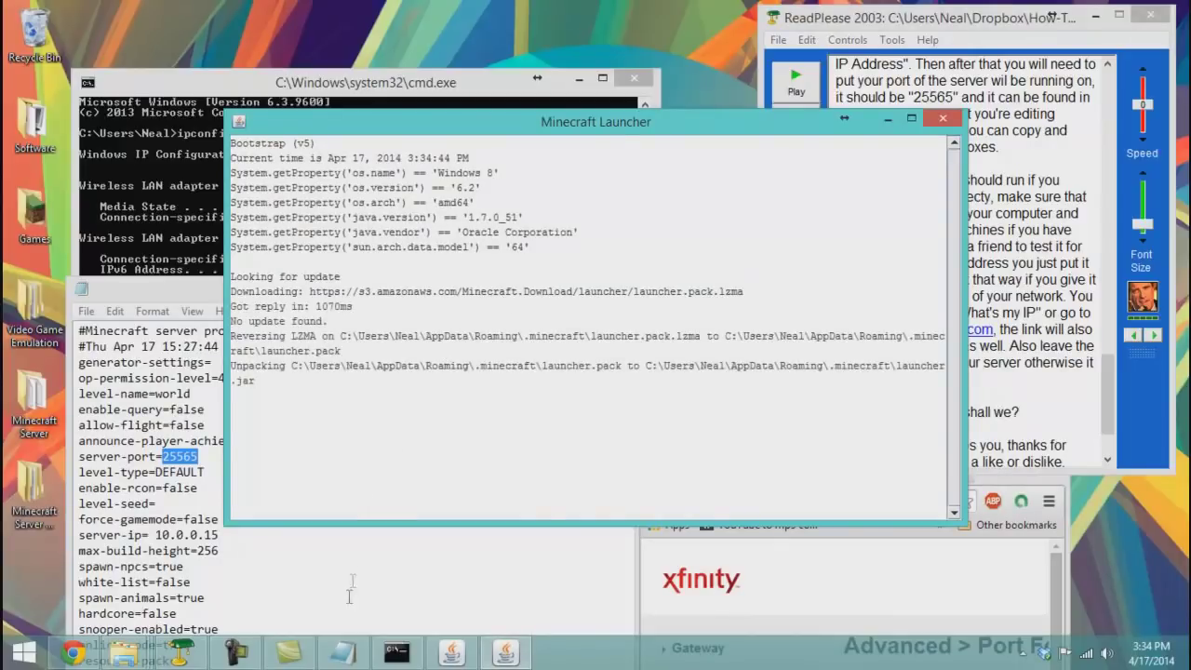
{"action": "left_click", "coordinate": [236, 654]}
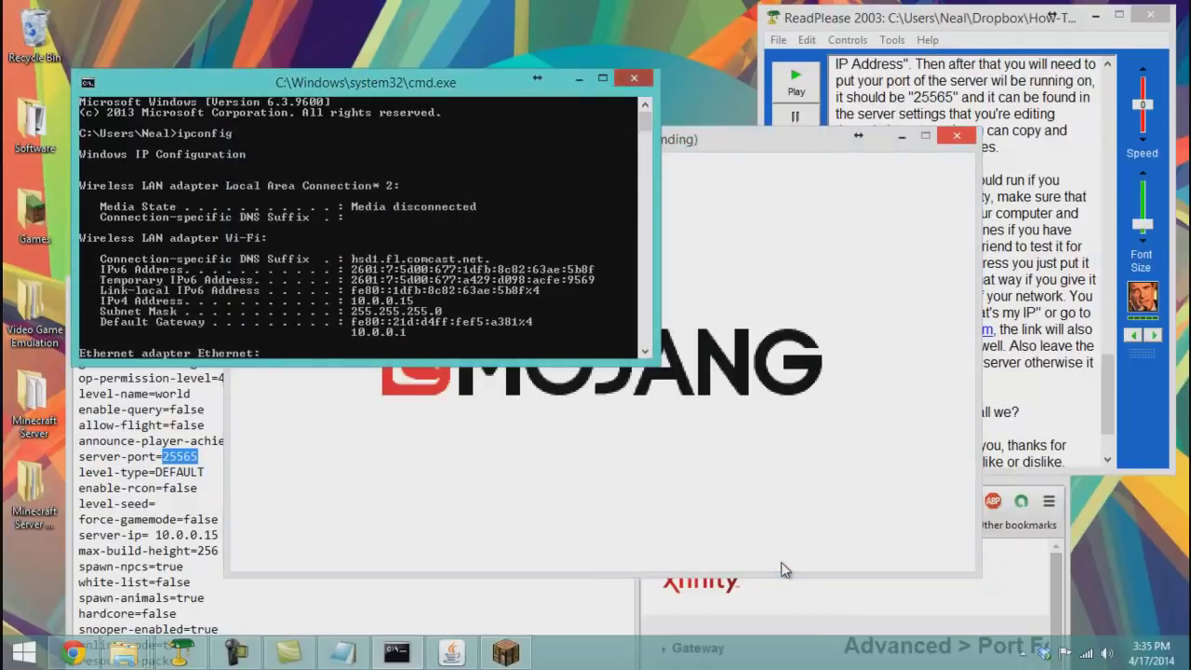
{"action": "key", "text": "alt+F4"}
{"action": "key", "text": "alt+Tab"}
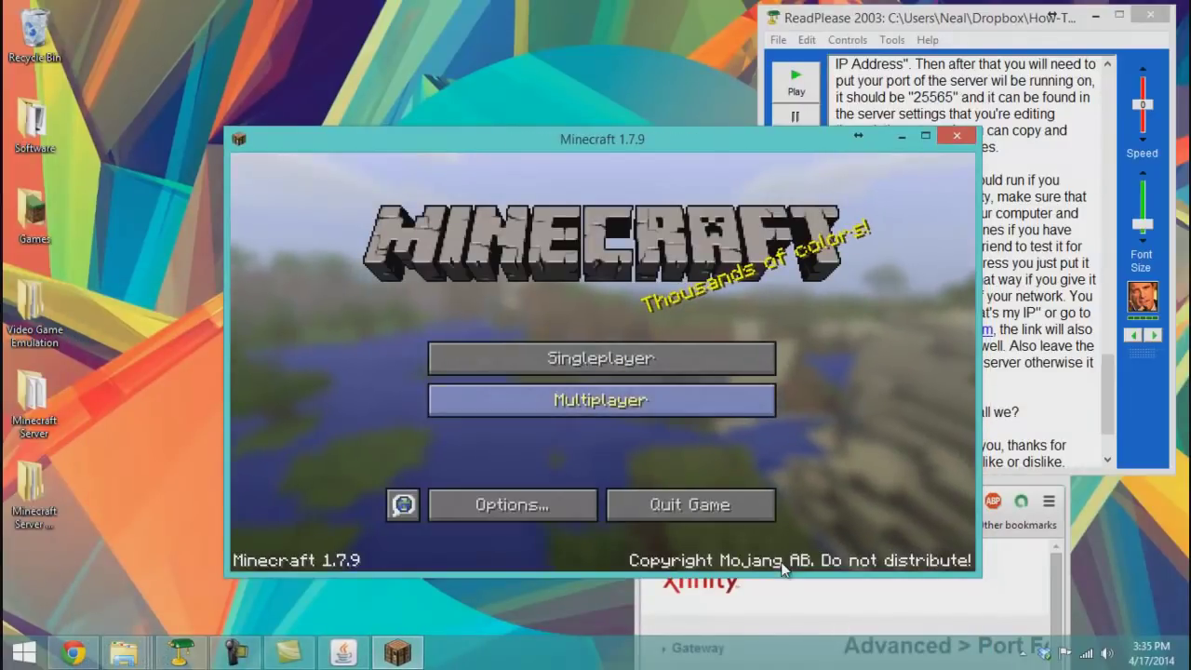
- Open the multiplayer server list and check the Demo Server entry's saved name and address, keeping its settings
{"action": "left_click", "coordinate": [601, 401]}
{"action": "left_click", "coordinate": [558, 298]}
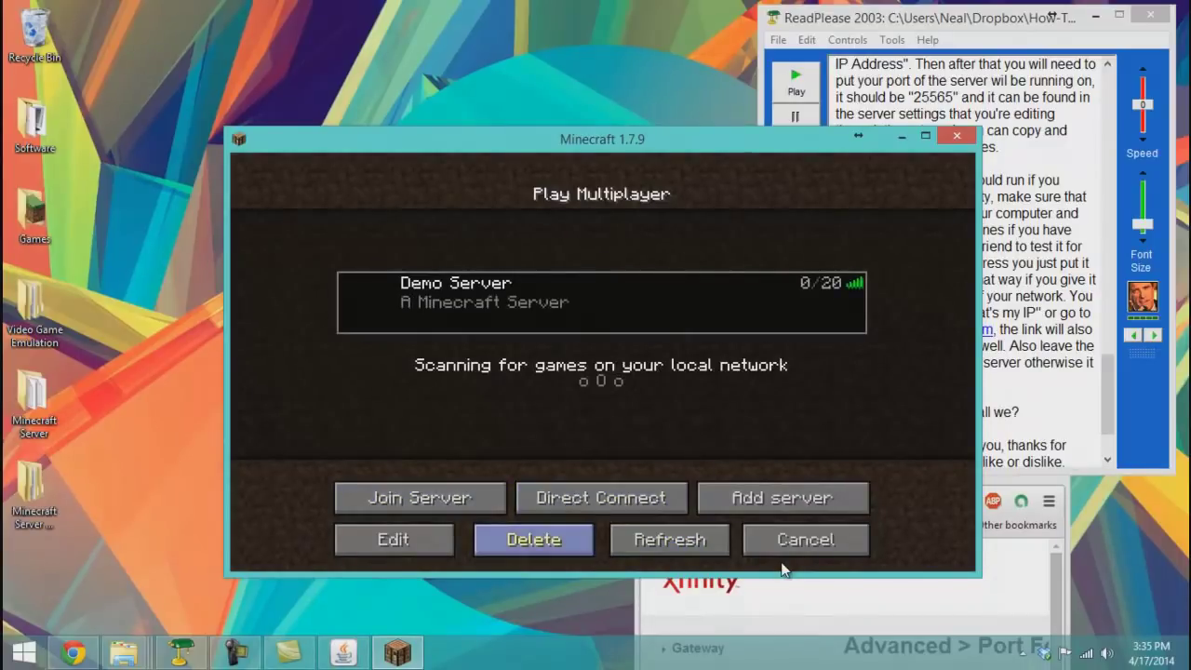
{"action": "left_click", "coordinate": [393, 540]}
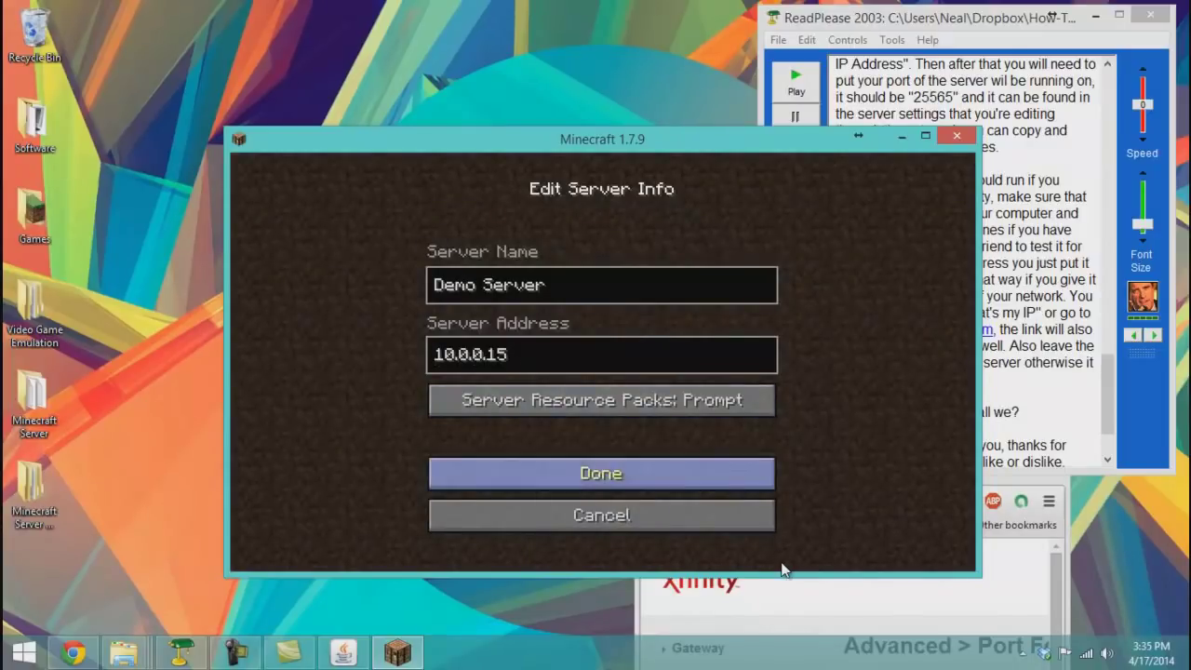
{"action": "left_click", "coordinate": [601, 473]}
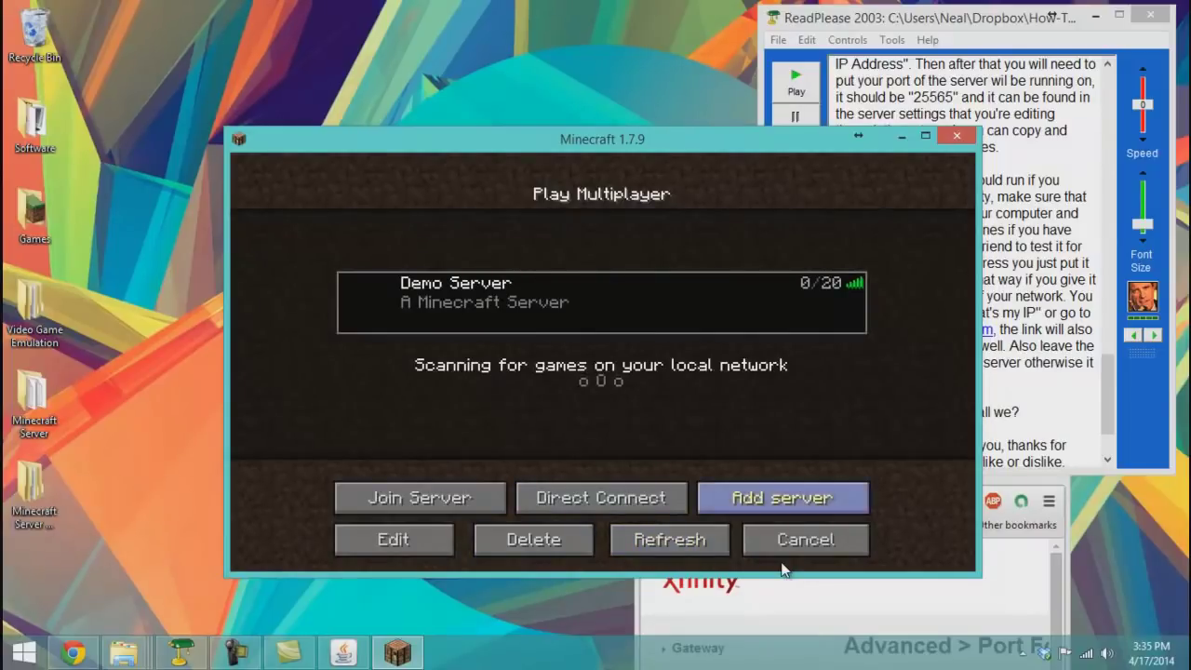
- Join the Demo Server and walk around its world to test the connection
{"action": "key", "text": "Return"}
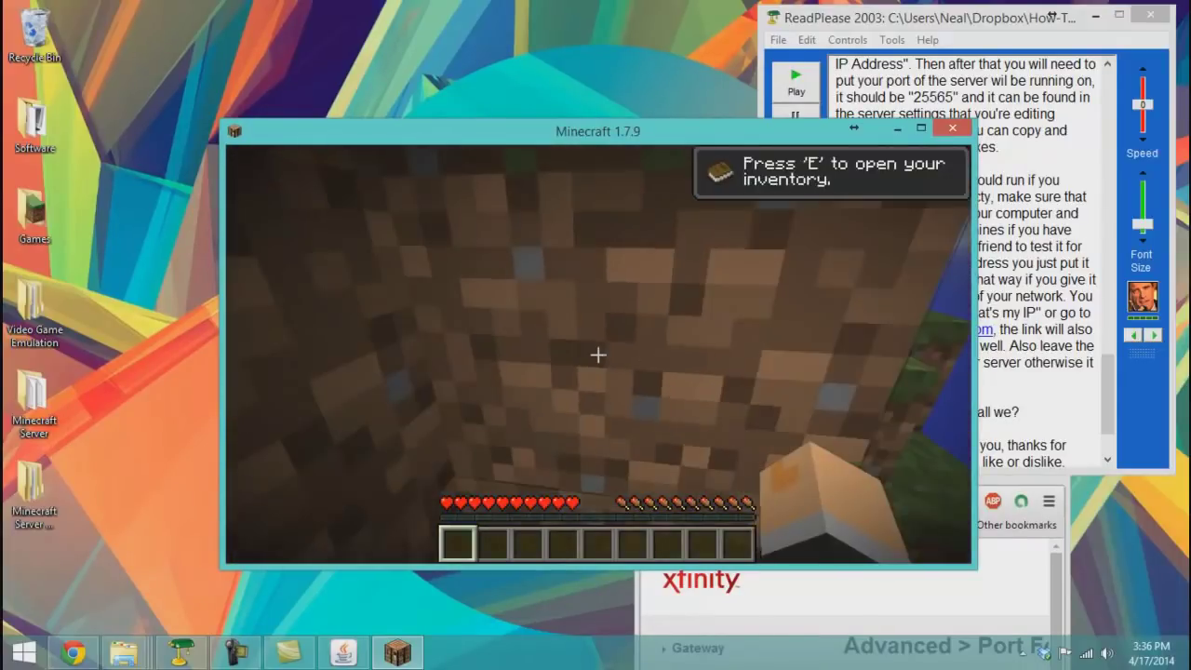
{"action": "mouse_move", "coordinate": [599, 354]}
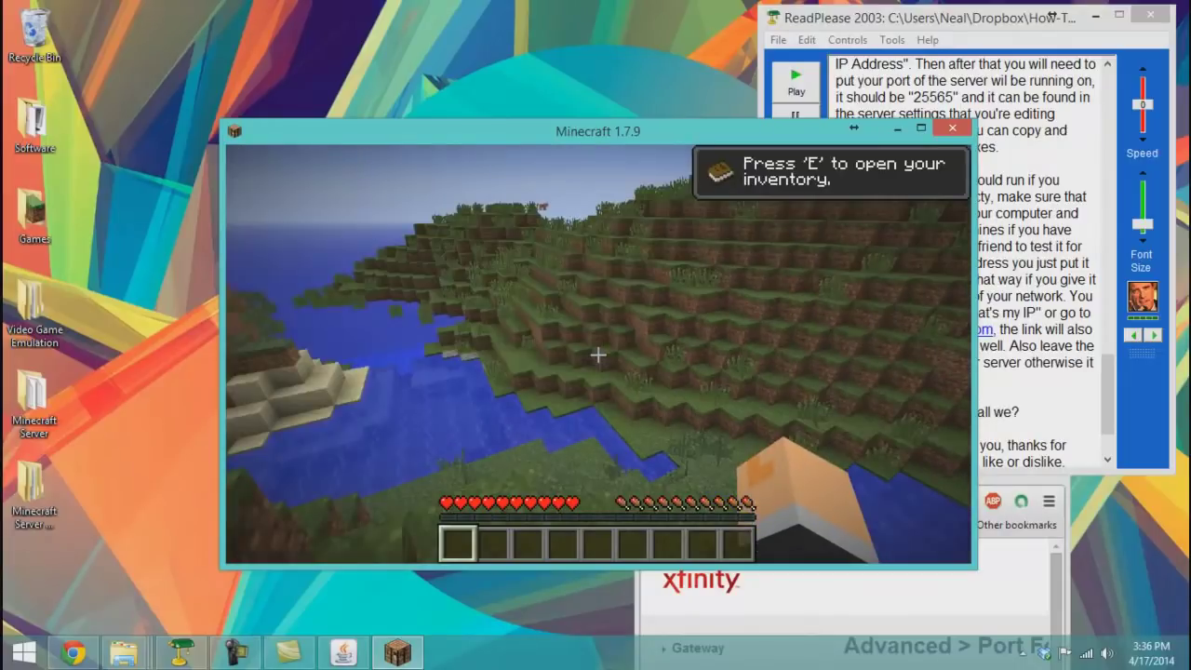
{"action": "key", "text": "w"}
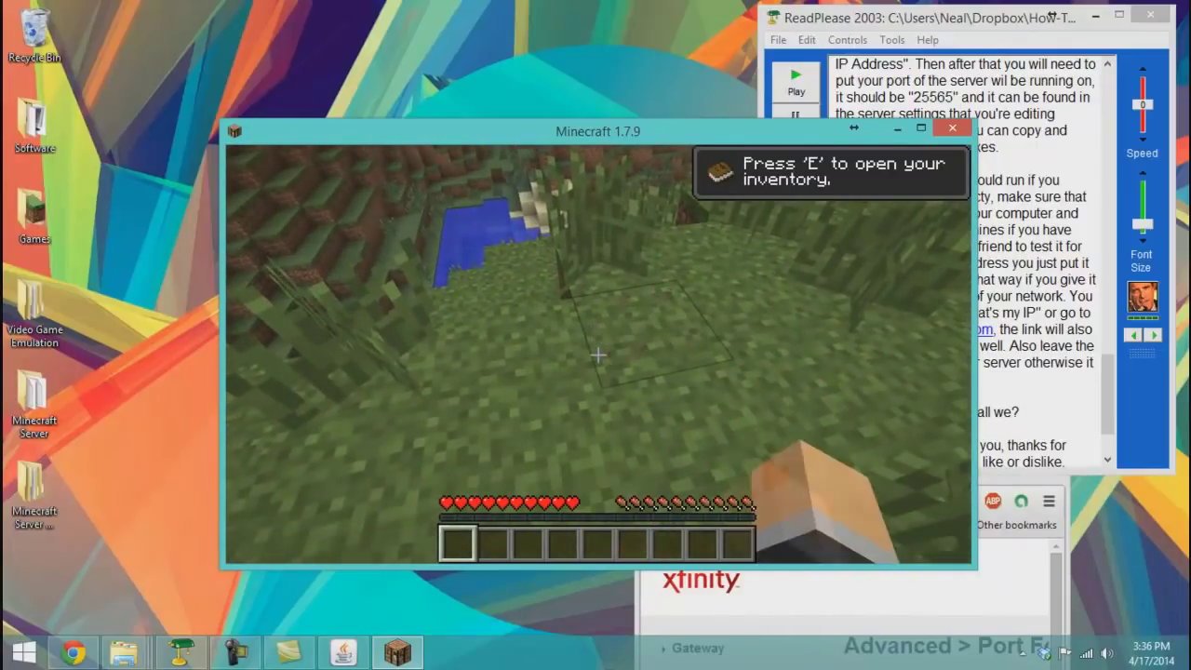
- Disconnect from the Demo Server and quit Minecraft
{"action": "key", "text": "Escape"}
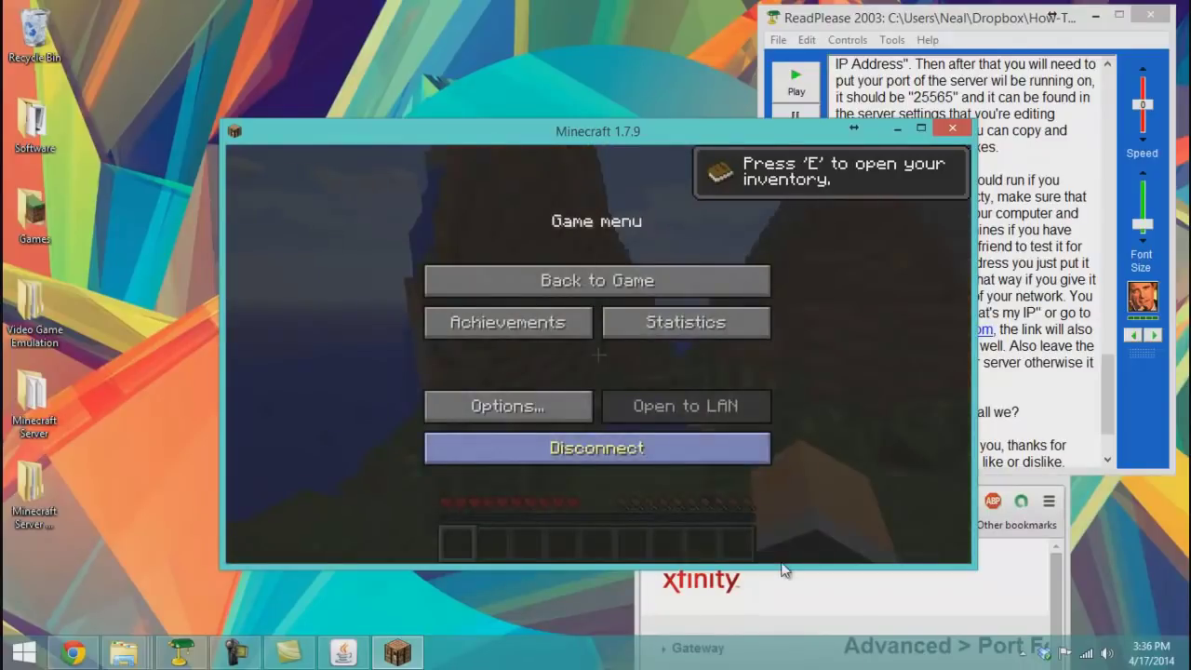
{"action": "left_click", "coordinate": [597, 447]}
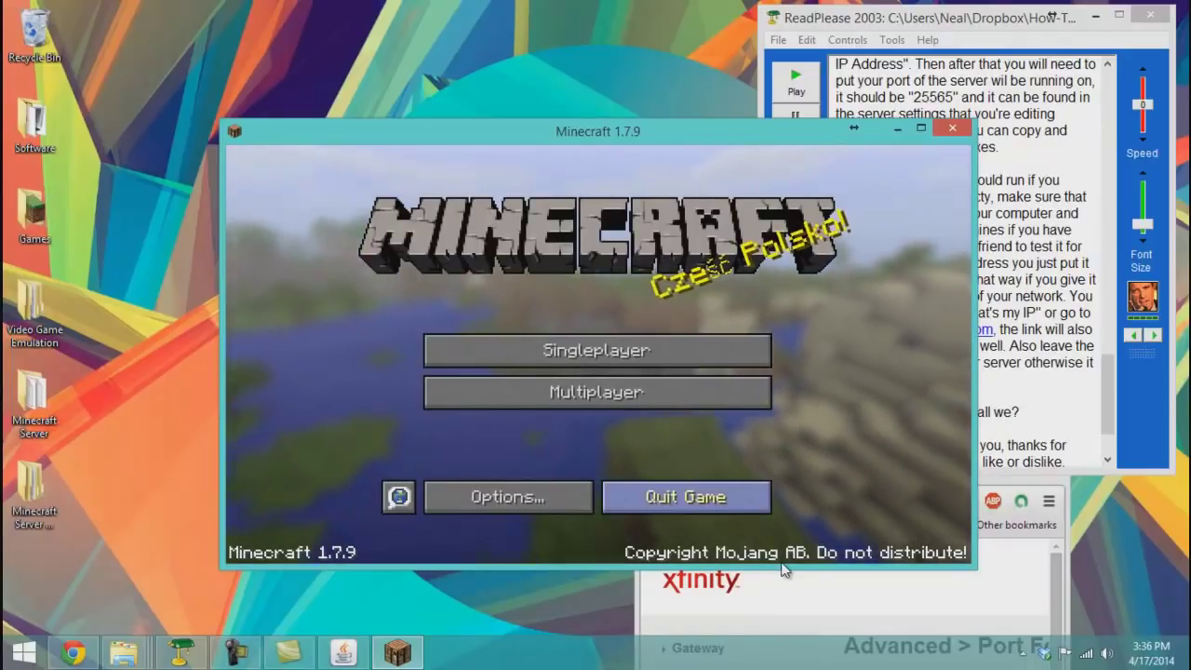
{"action": "key", "text": "alt+Tab"}
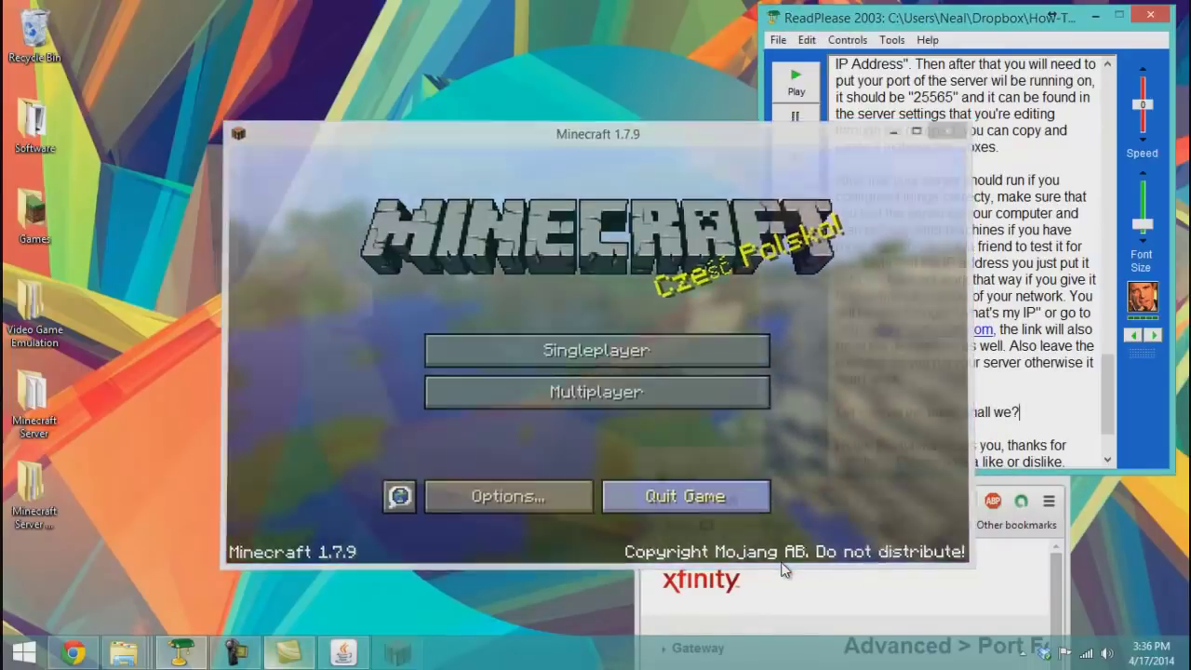
{"action": "key", "text": "alt+Tab"}
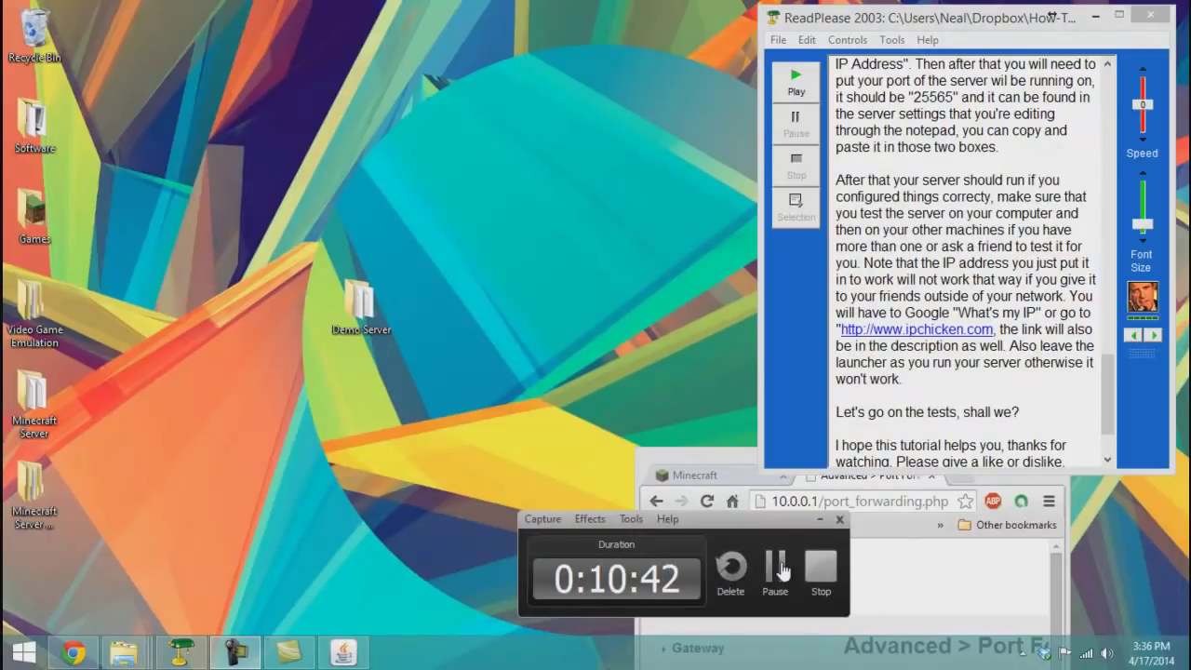
{"action": "left_click", "coordinate": [778, 567]}
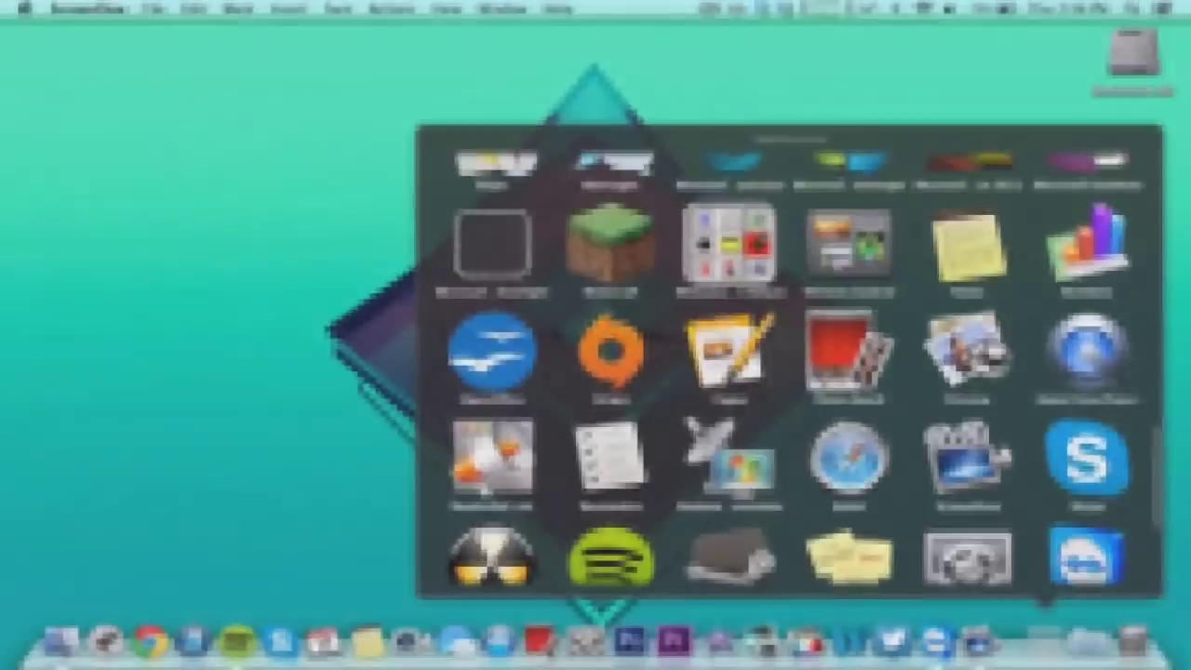
- On the Mac, open Minecraft from the Applications folder and start the game from the launcher
{"action": "left_click", "coordinate": [1057, 649]}
{"action": "left_click", "coordinate": [1056, 649]}
{"action": "scroll", "coordinate": [763, 233], "scroll_direction": "down", "scroll_amount": 10}
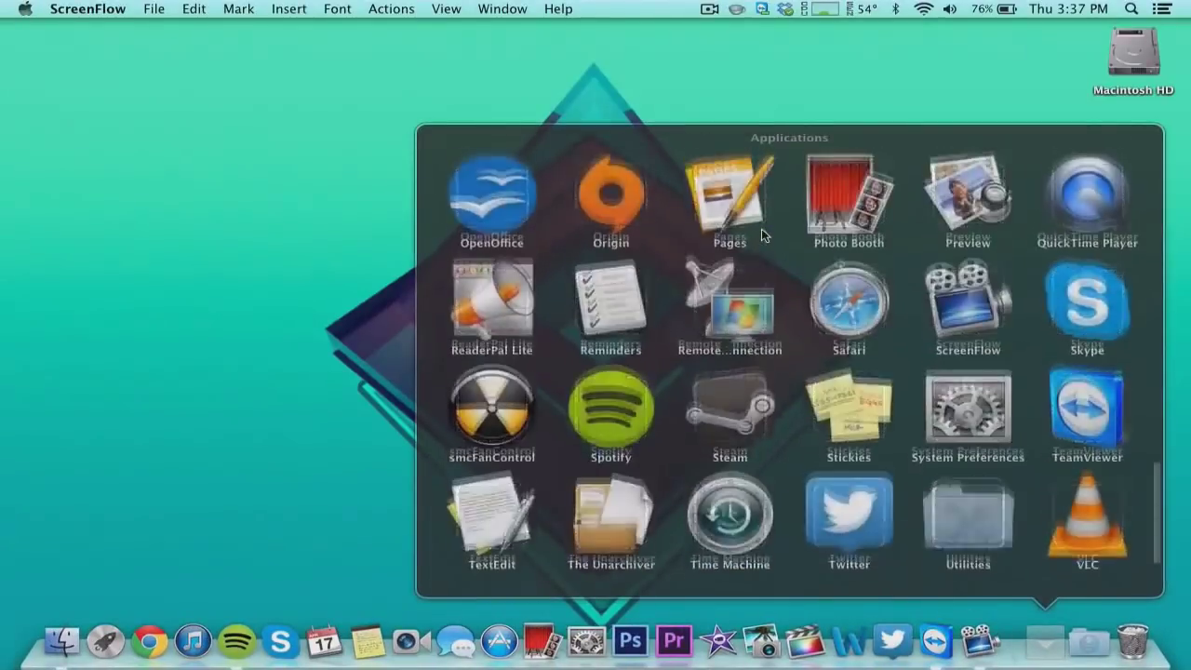
{"action": "scroll", "coordinate": [761, 236], "scroll_direction": "up", "scroll_amount": 3}
{"action": "scroll", "coordinate": [761, 235], "scroll_direction": "up", "scroll_amount": 1}
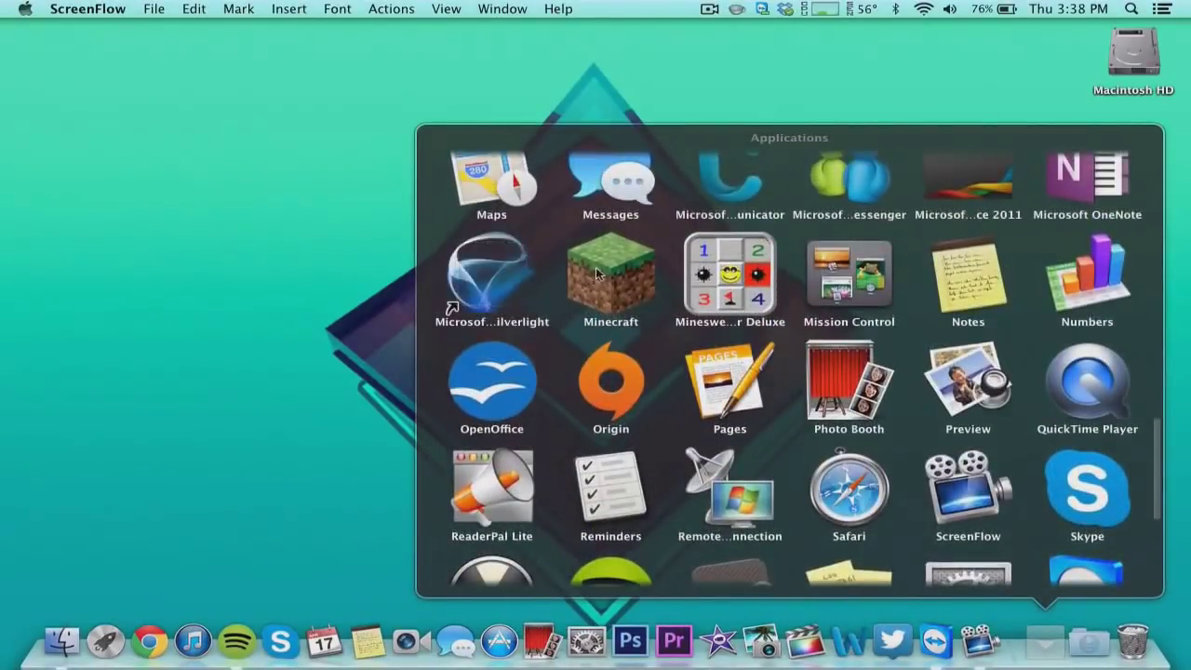
{"action": "left_click", "coordinate": [596, 267]}
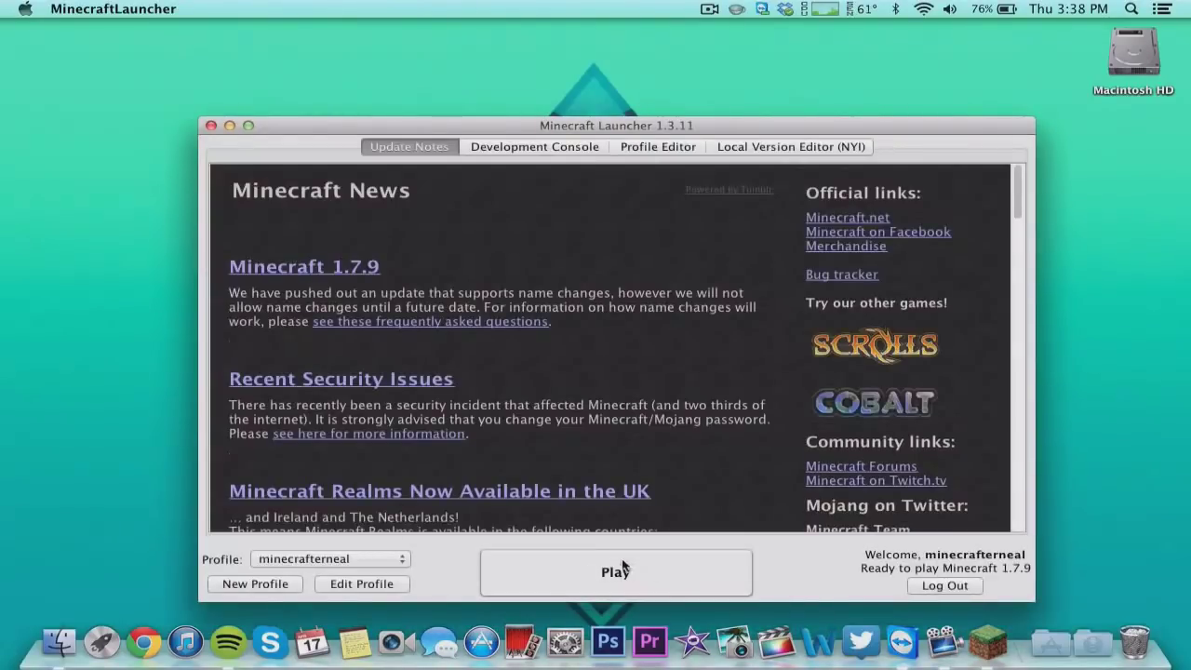
{"action": "left_click", "coordinate": [616, 571]}
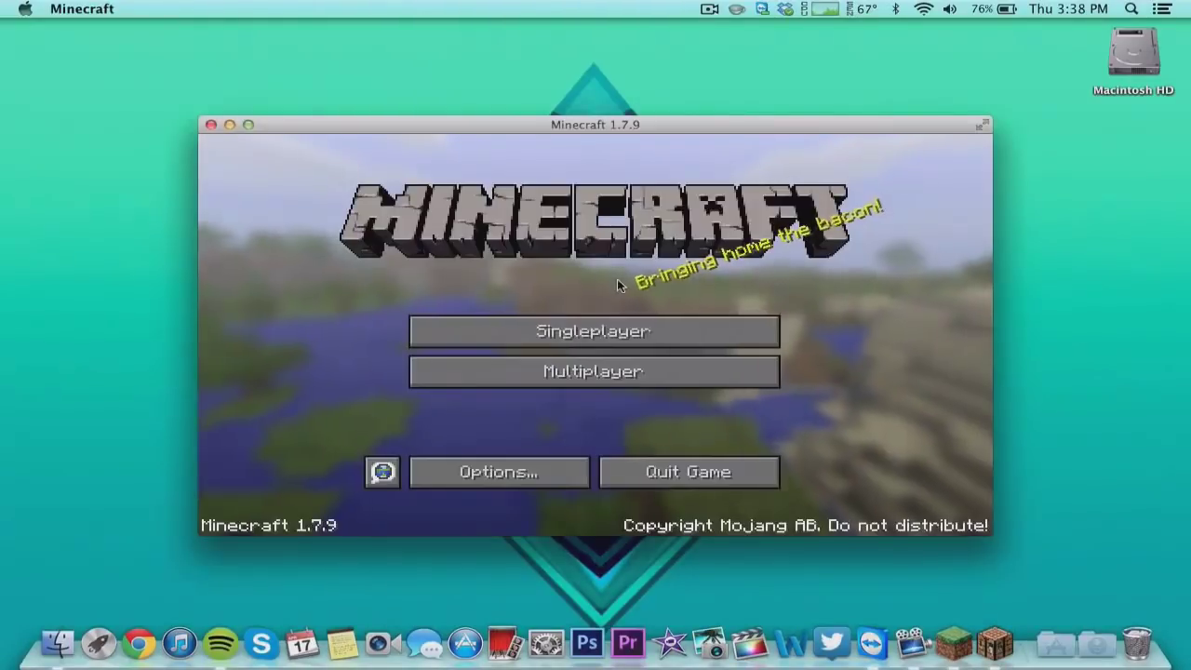
- Add a multiplayer server named Minecraft Server with the address 10.0.0.15
{"action": "left_click", "coordinate": [624, 376]}
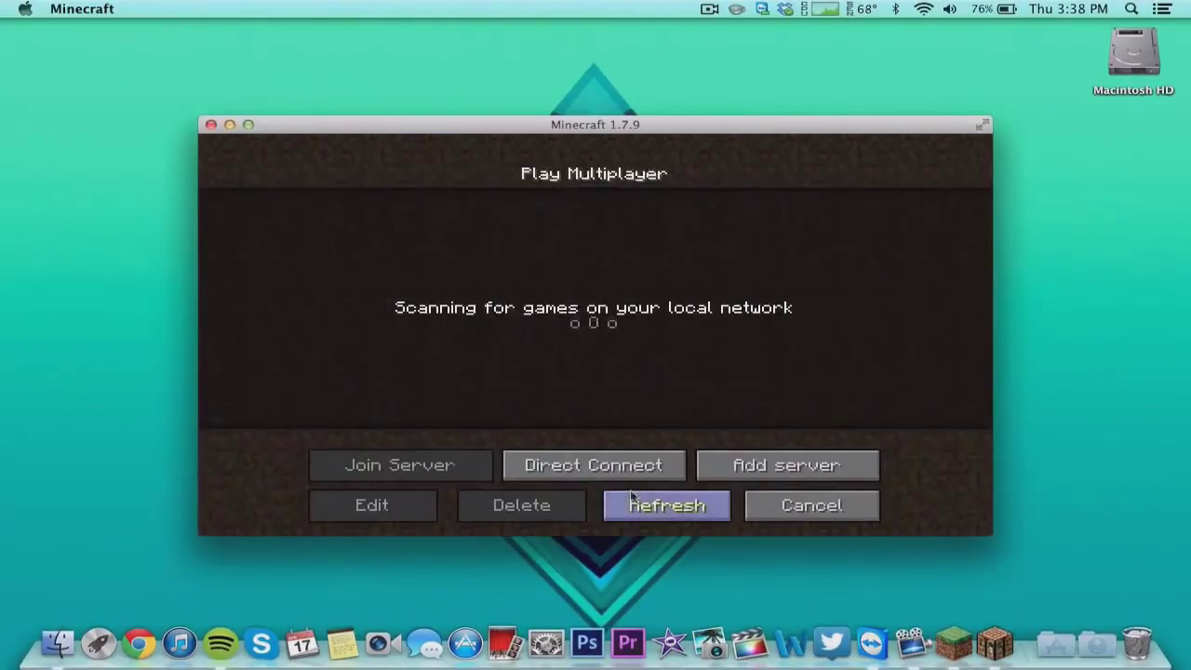
{"action": "left_click", "coordinate": [744, 466]}
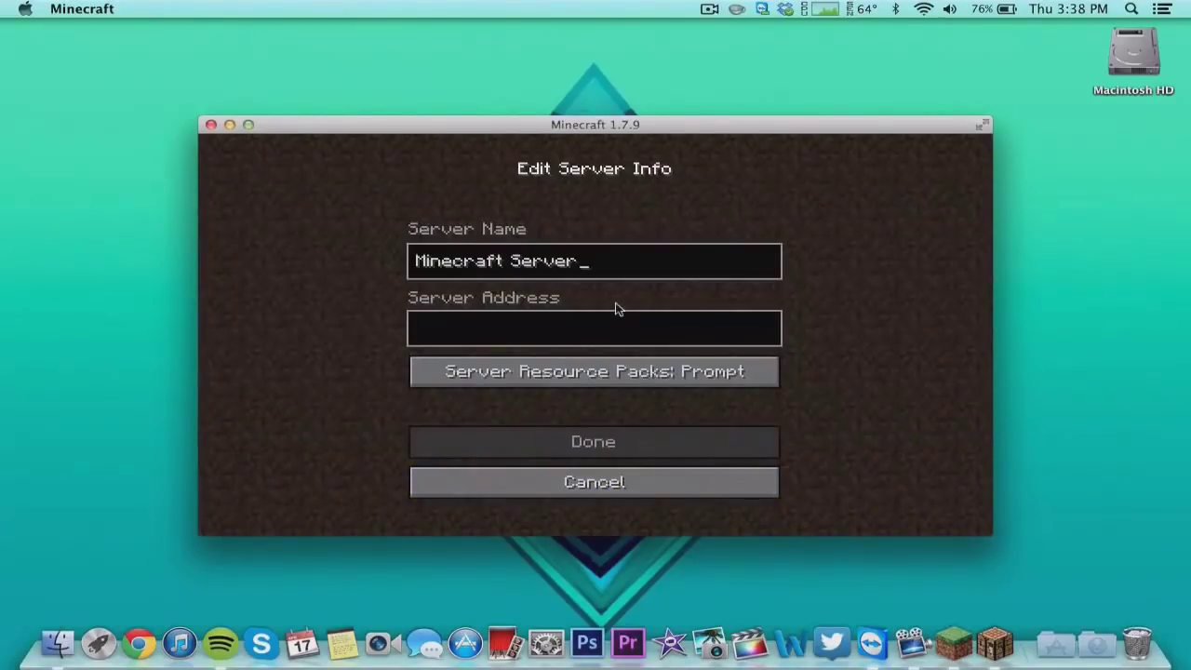
{"action": "left_click", "coordinate": [605, 341]}
{"action": "type", "text": "10"}
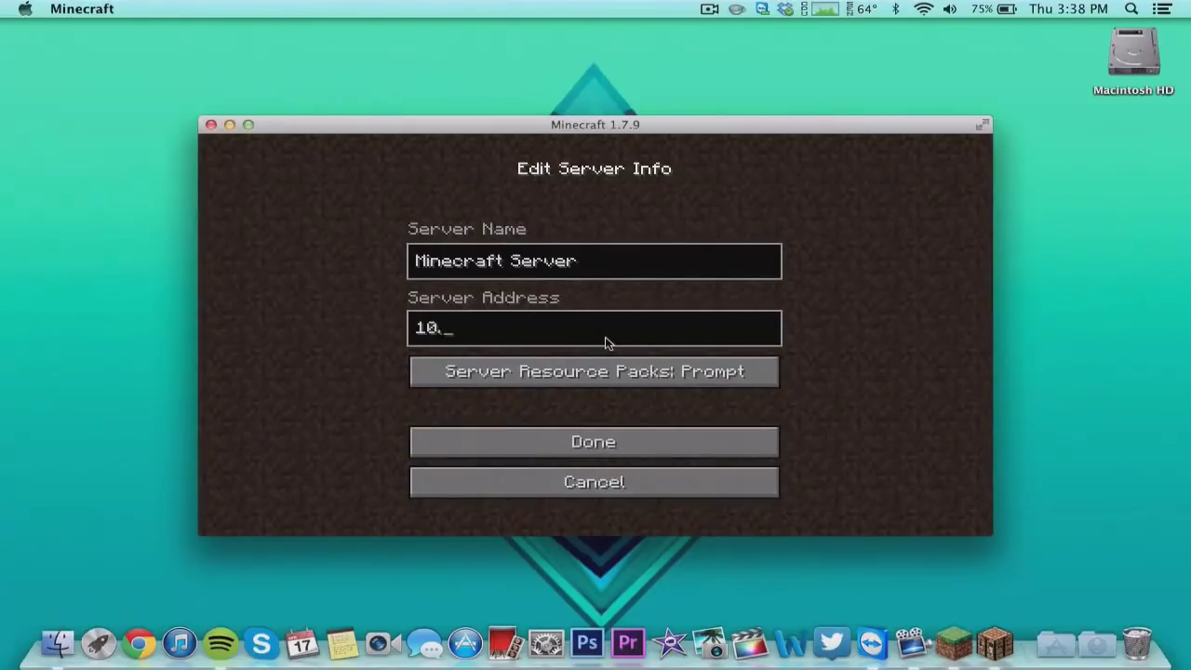
{"action": "type", "text": ".0.0.15"}
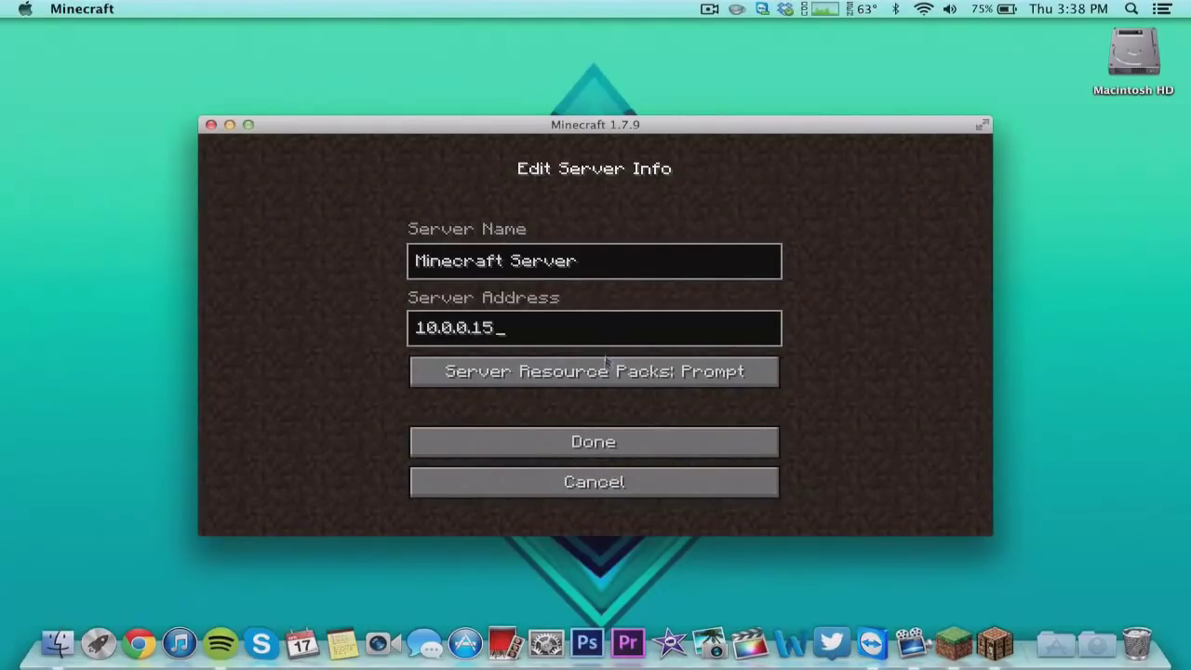
{"action": "left_click", "coordinate": [594, 439]}
- Join the added Minecraft Server and test it by digging up a dirt block, placing it again and walking around
{"action": "left_click", "coordinate": [605, 304]}
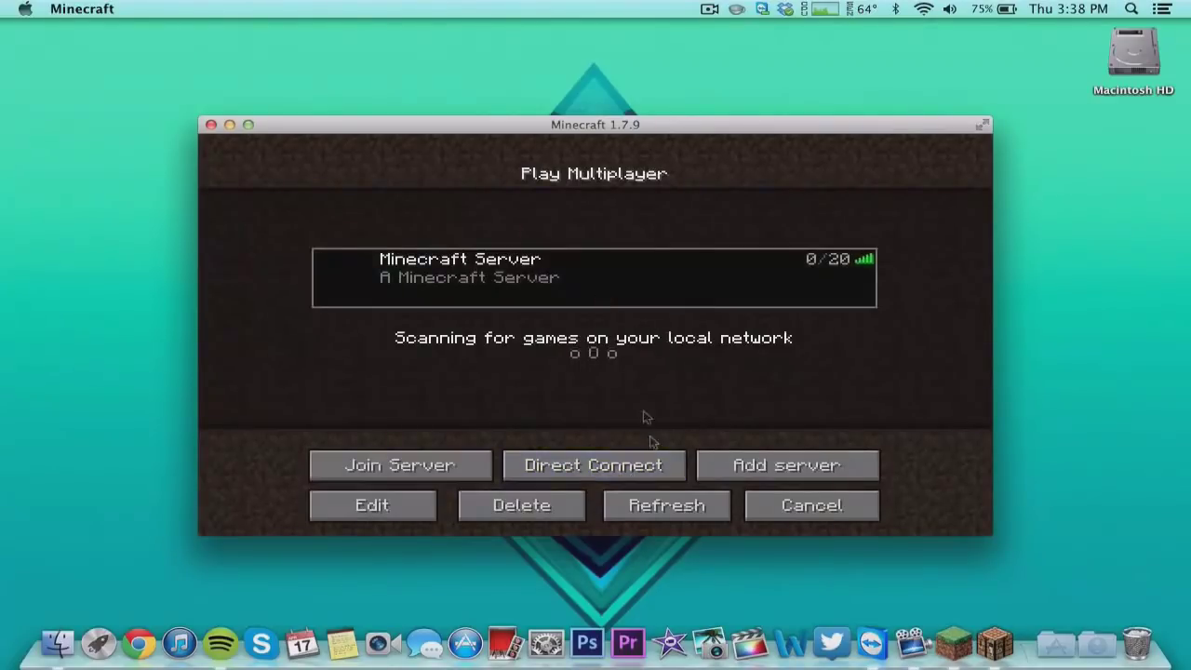
{"action": "left_click", "coordinate": [437, 468]}
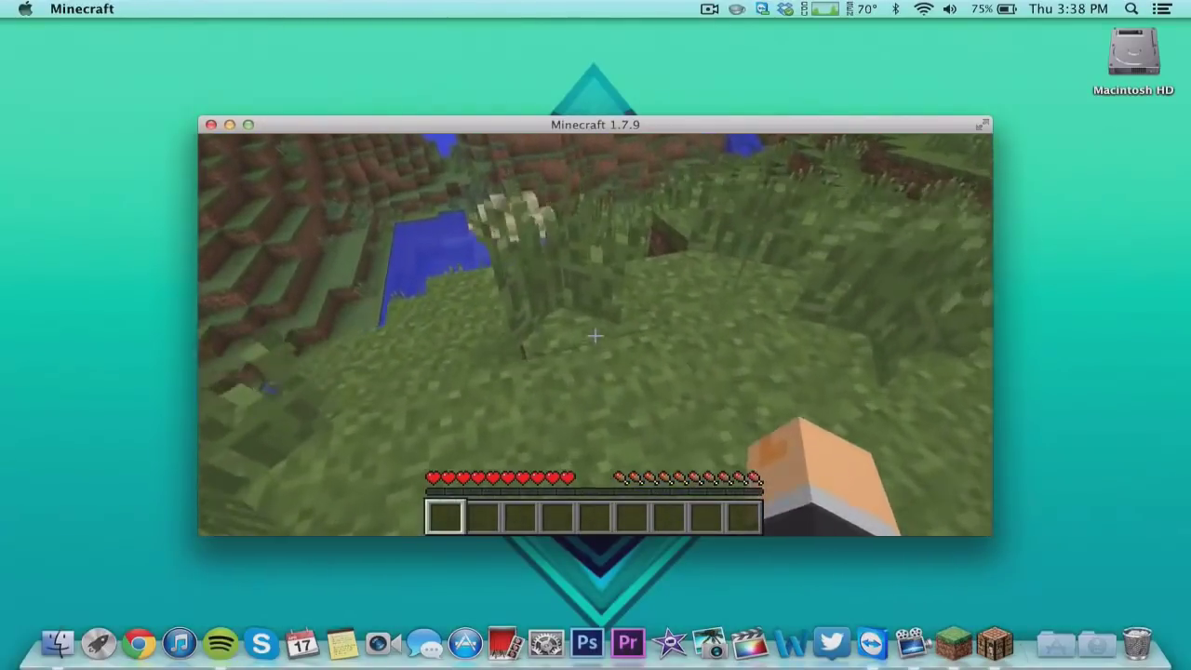
{"action": "left_click", "coordinate": [595, 335]}
{"action": "key", "text": "w"}
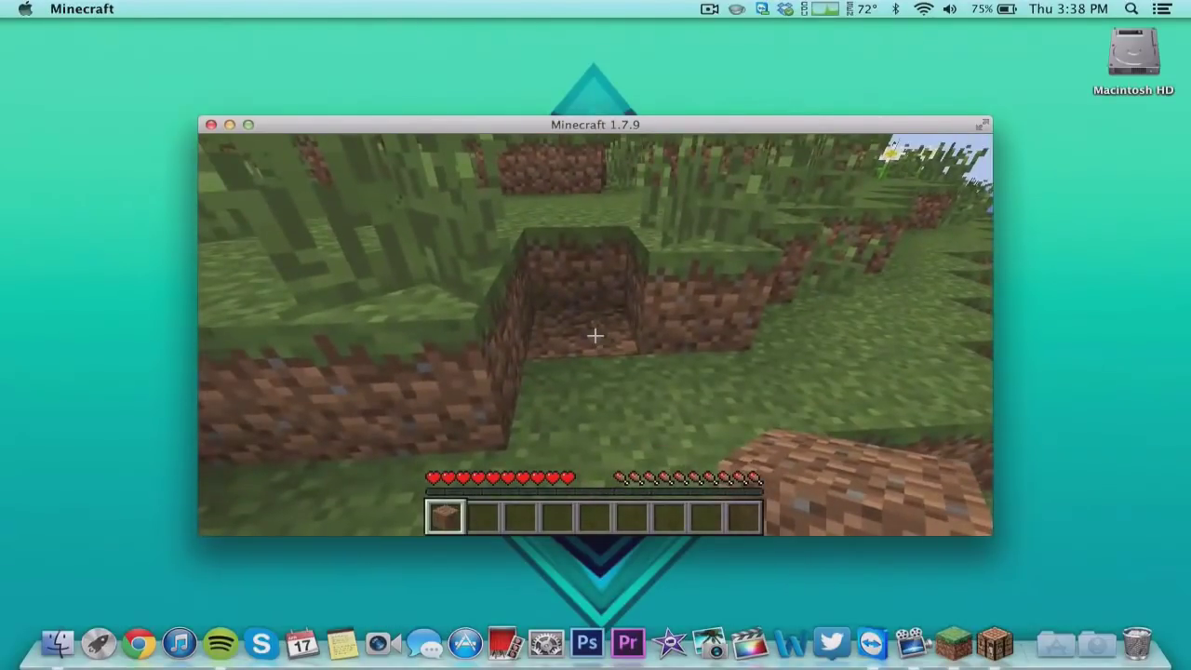
{"action": "right_click", "coordinate": [595, 335]}
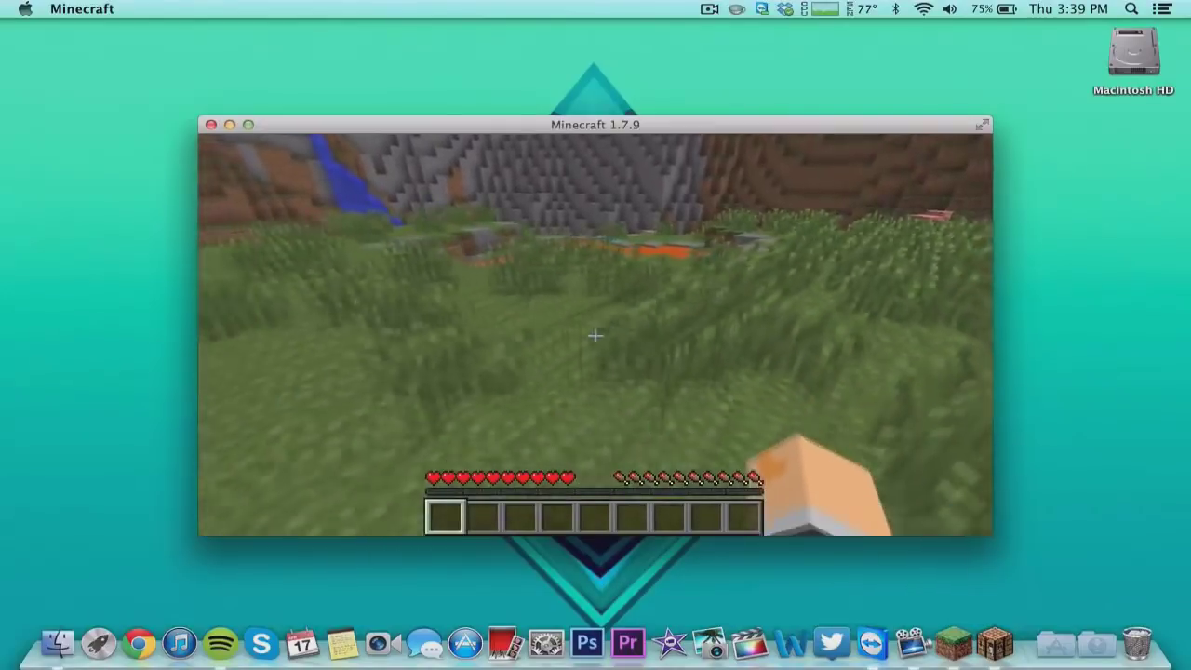
- Disconnect from the Minecraft Server and quit the game on the Mac
{"action": "key", "text": "Escape"}
{"action": "left_click", "coordinate": [600, 424]}
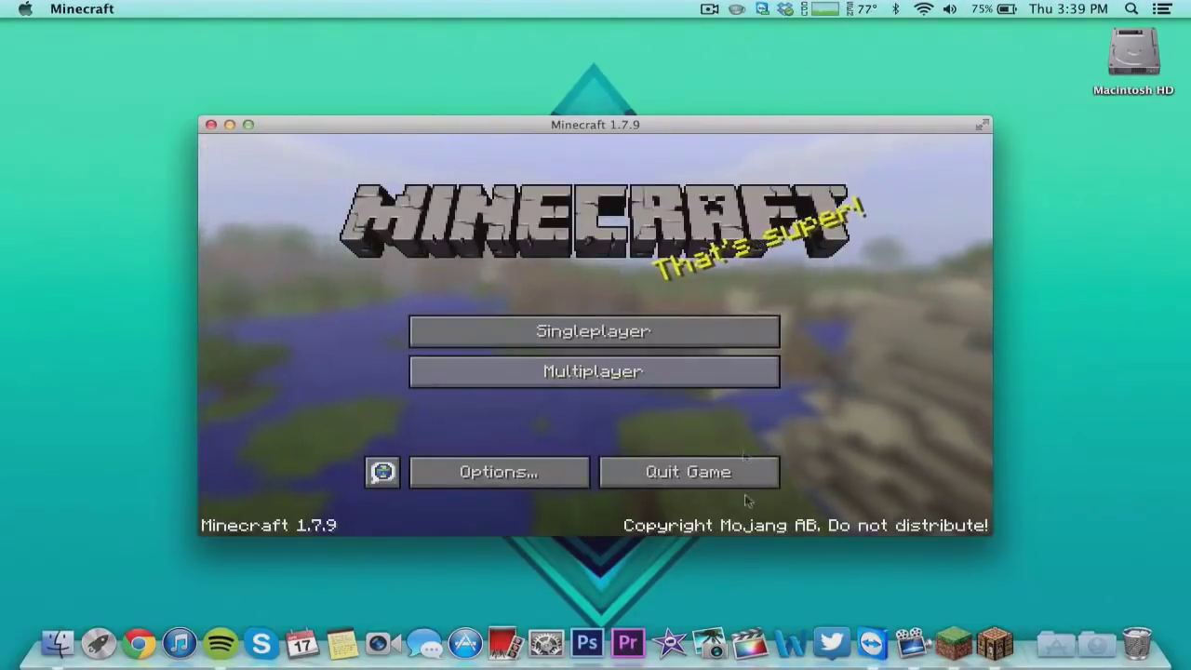
{"action": "left_click", "coordinate": [735, 472]}
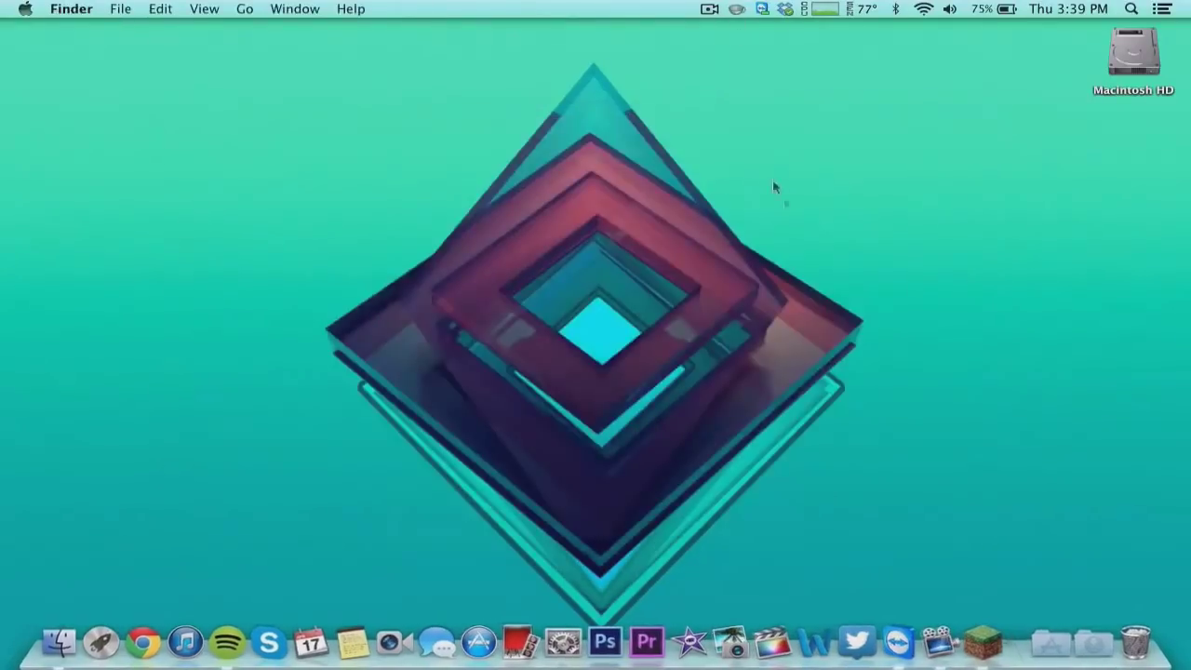
{"action": "left_click", "coordinate": [709, 9]}
{"action": "left_click", "coordinate": [736, 43]}
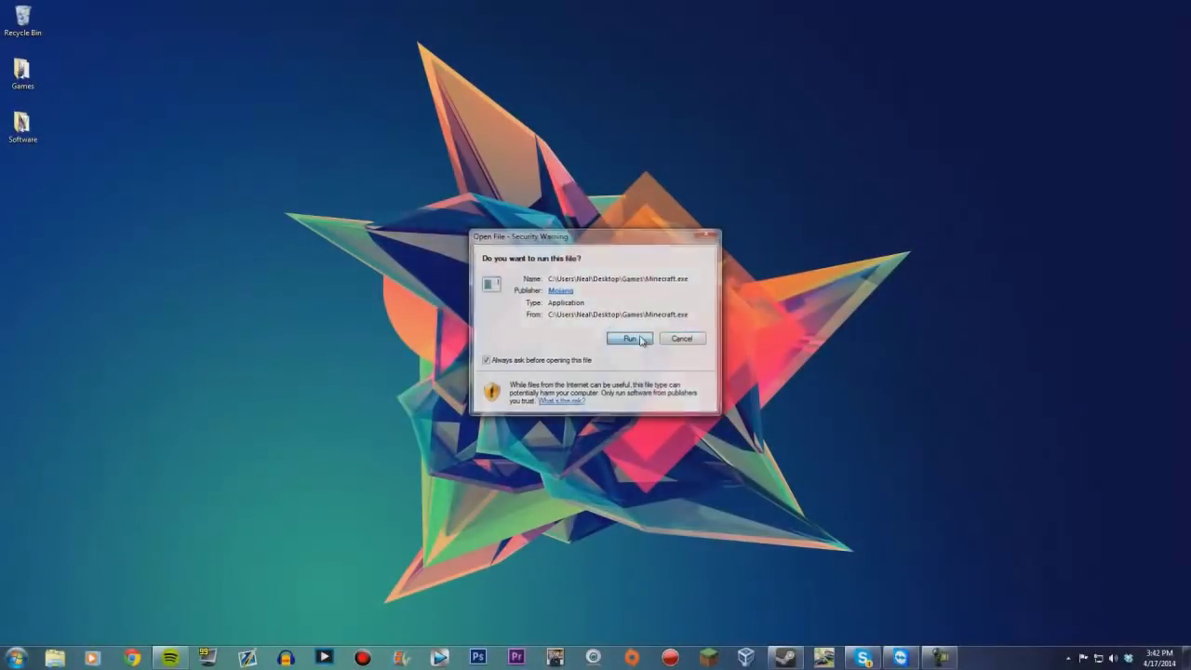
- On the other Windows PC, allow Minecraft.exe to run and start the game from the launcher
{"action": "left_click", "coordinate": [643, 341]}
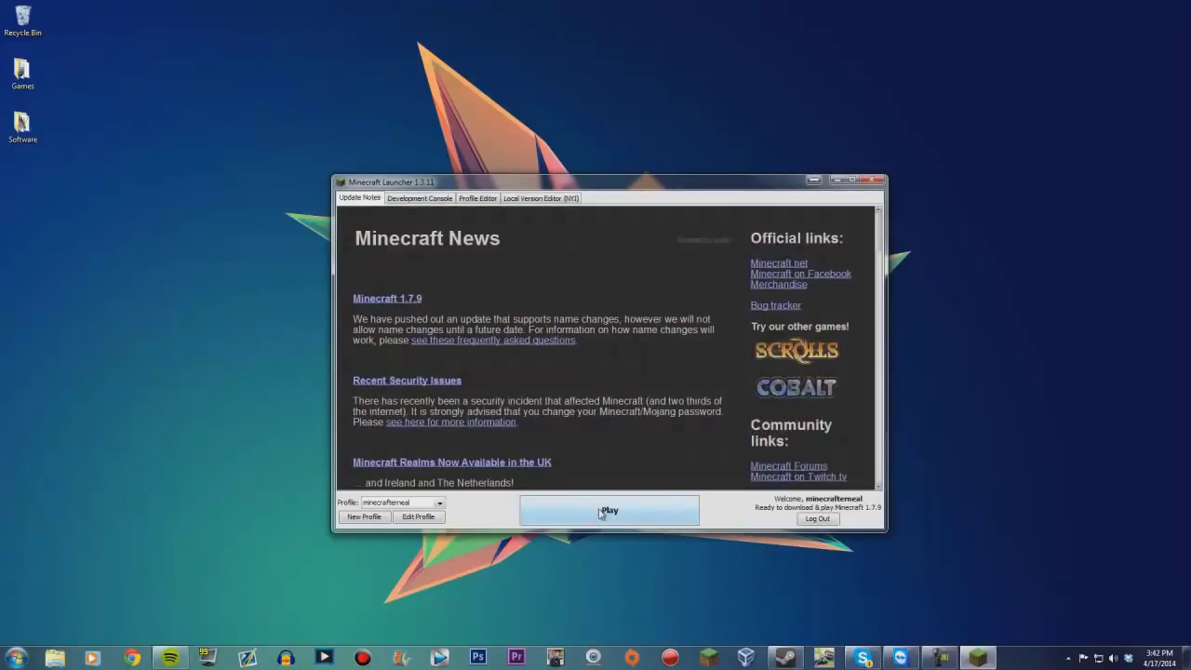
{"action": "left_click", "coordinate": [605, 512]}
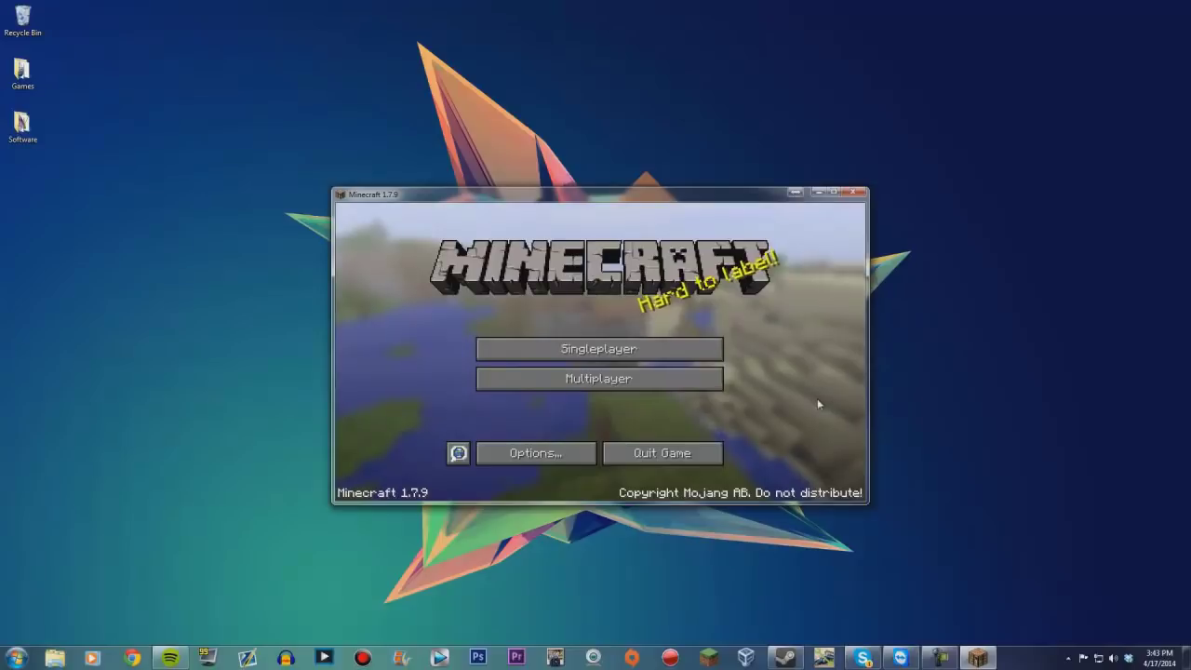
- Add a server named Minecraft Server with the address 10.0.0.15 to this PC's multiplayer list
{"action": "left_click", "coordinate": [581, 384]}
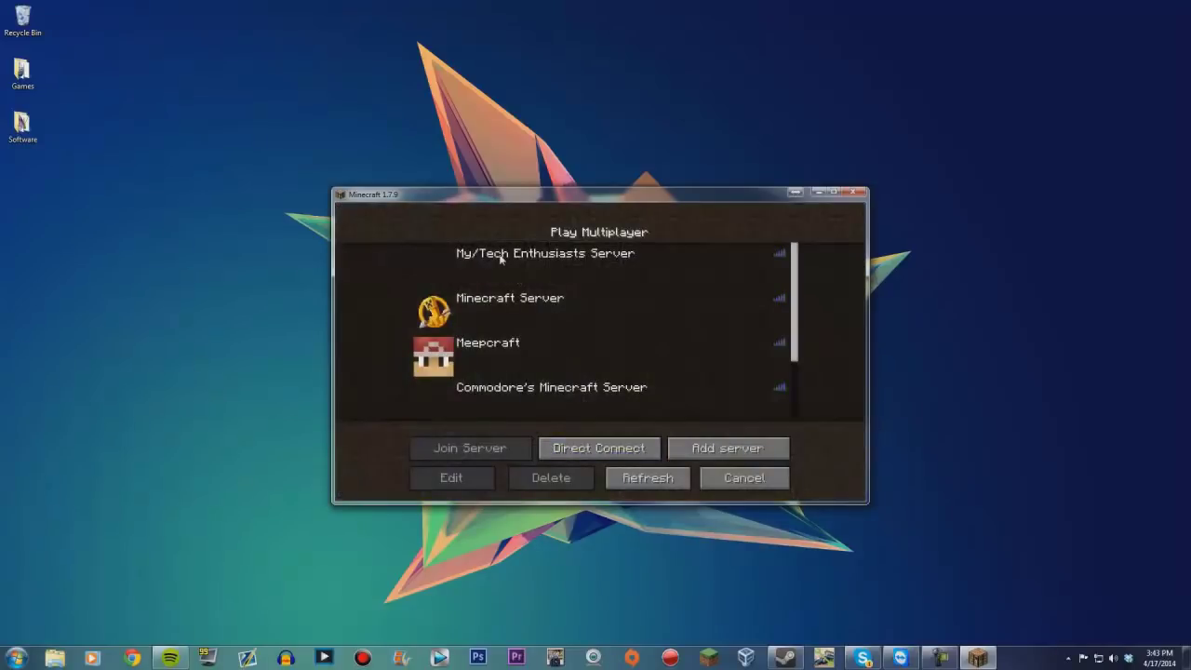
{"action": "scroll", "coordinate": [596, 340], "scroll_direction": "down", "scroll_amount": 3}
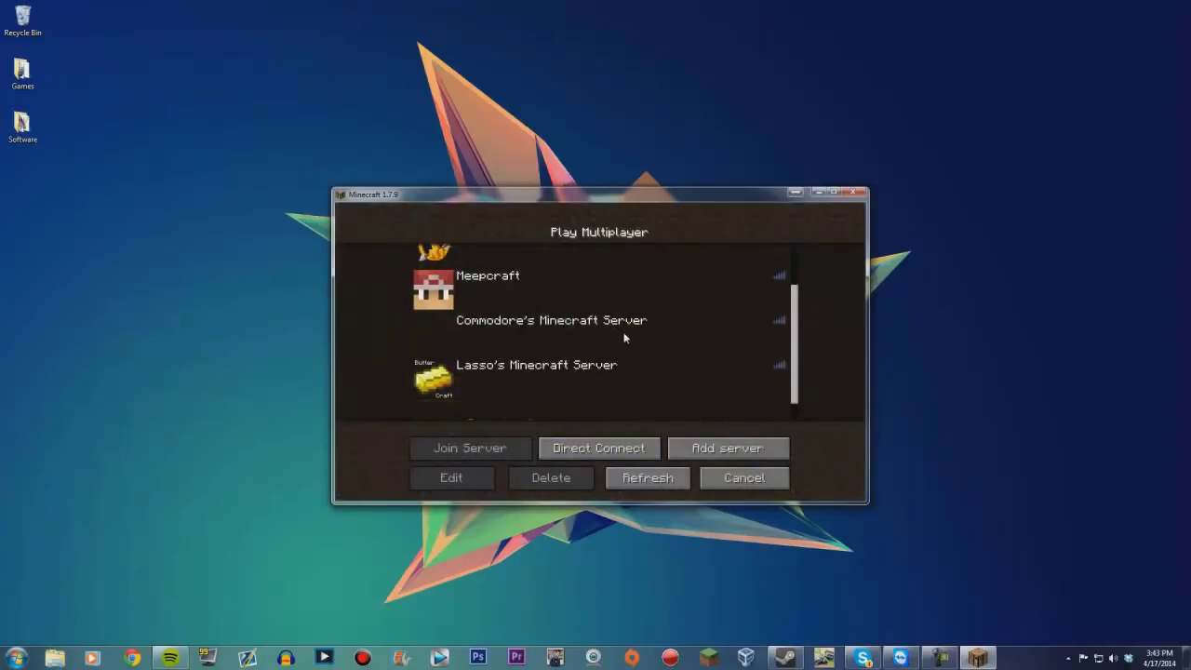
{"action": "scroll", "coordinate": [625, 339], "scroll_direction": "up", "scroll_amount": 1}
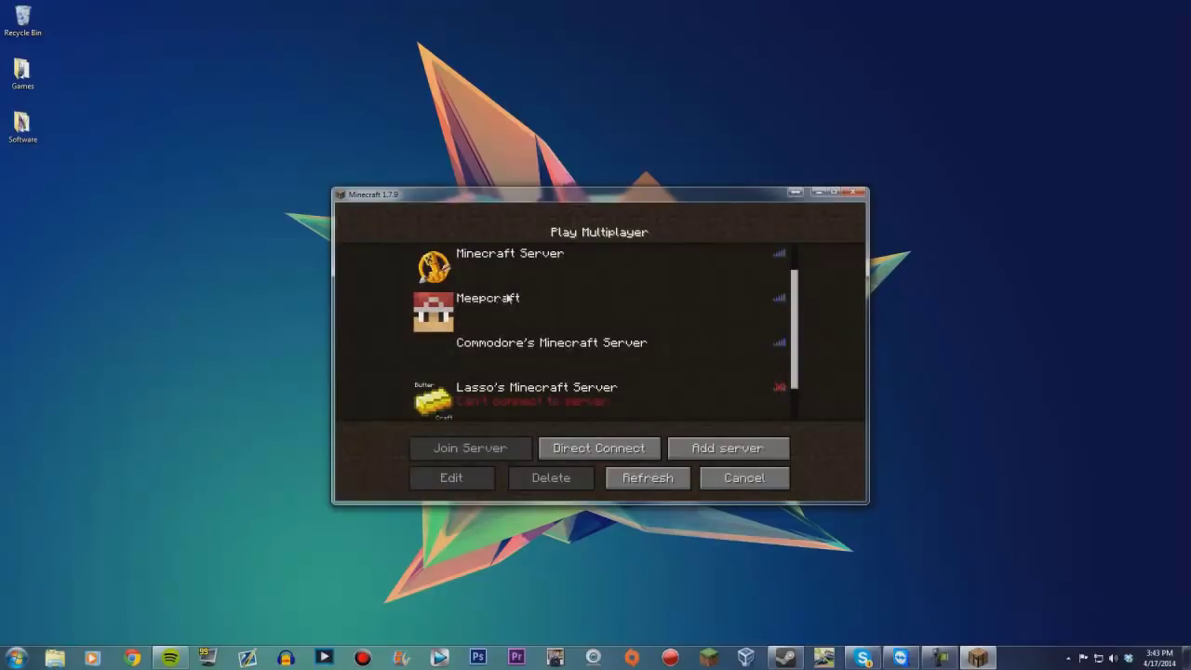
{"action": "scroll", "coordinate": [584, 291], "scroll_direction": "up", "scroll_amount": 1}
{"action": "scroll", "coordinate": [596, 296], "scroll_direction": "down", "scroll_amount": 3}
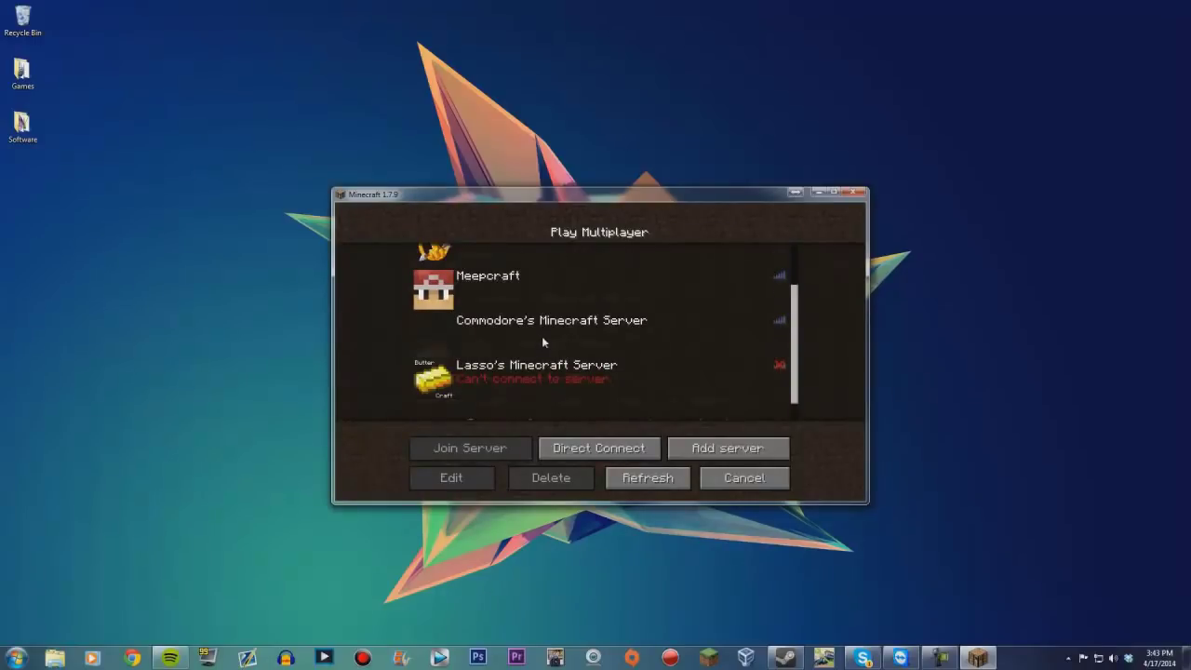
{"action": "scroll", "coordinate": [577, 346], "scroll_direction": "up", "scroll_amount": 3}
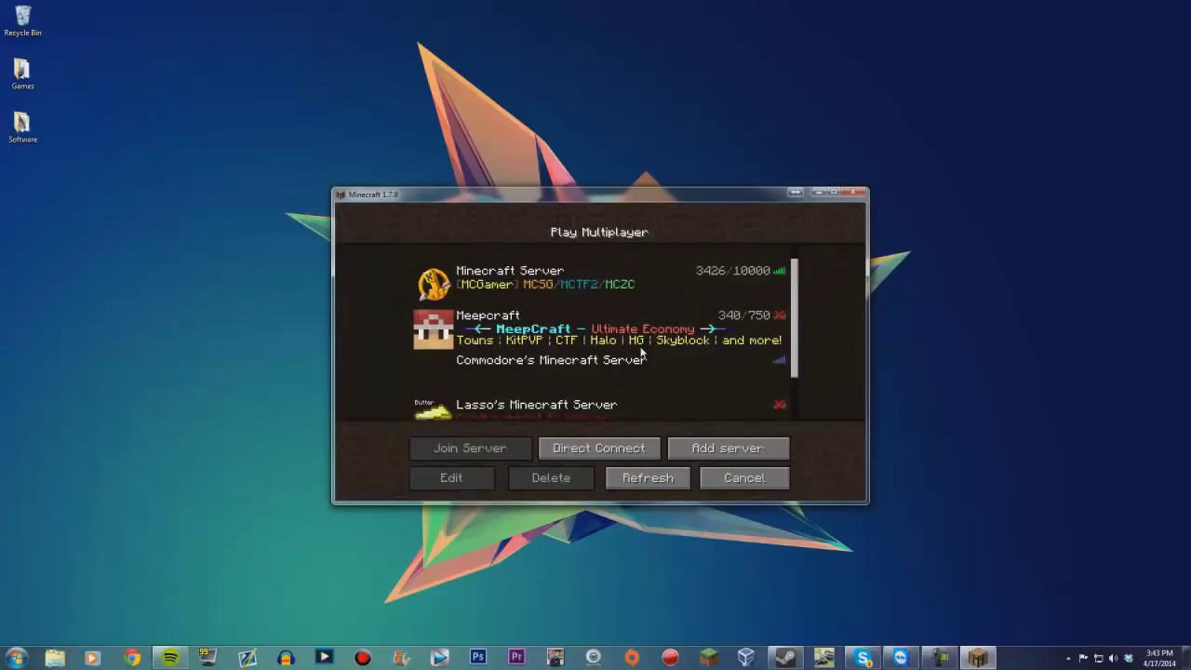
{"action": "scroll", "coordinate": [641, 352], "scroll_direction": "down", "scroll_amount": 1}
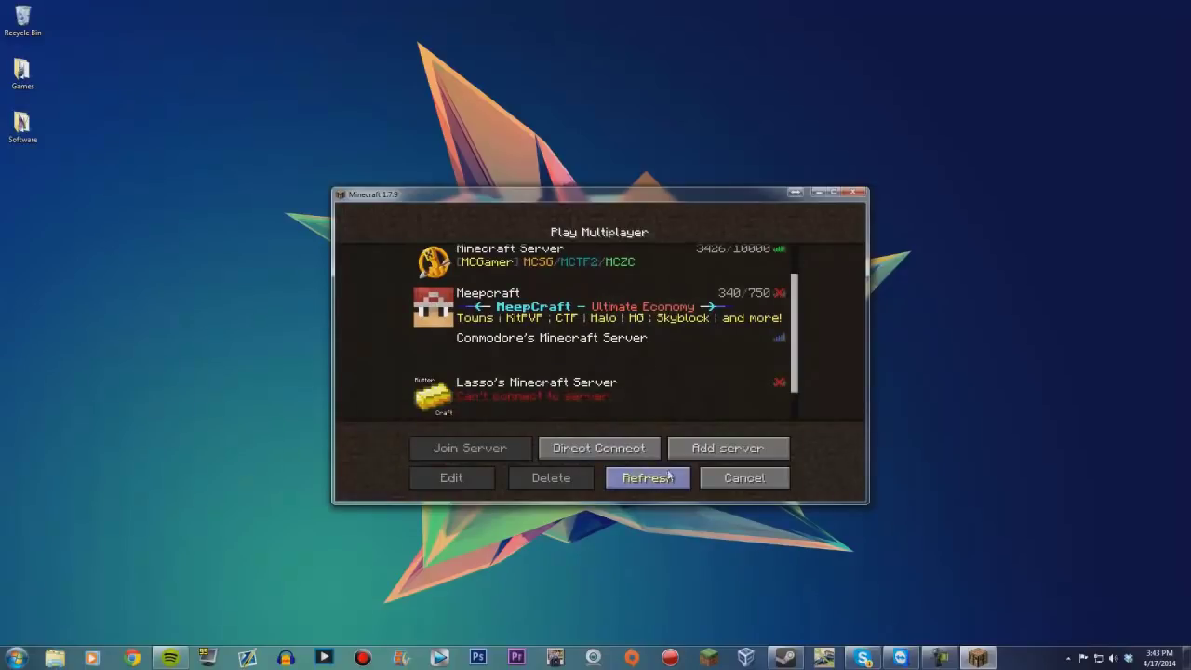
{"action": "left_click", "coordinate": [782, 449]}
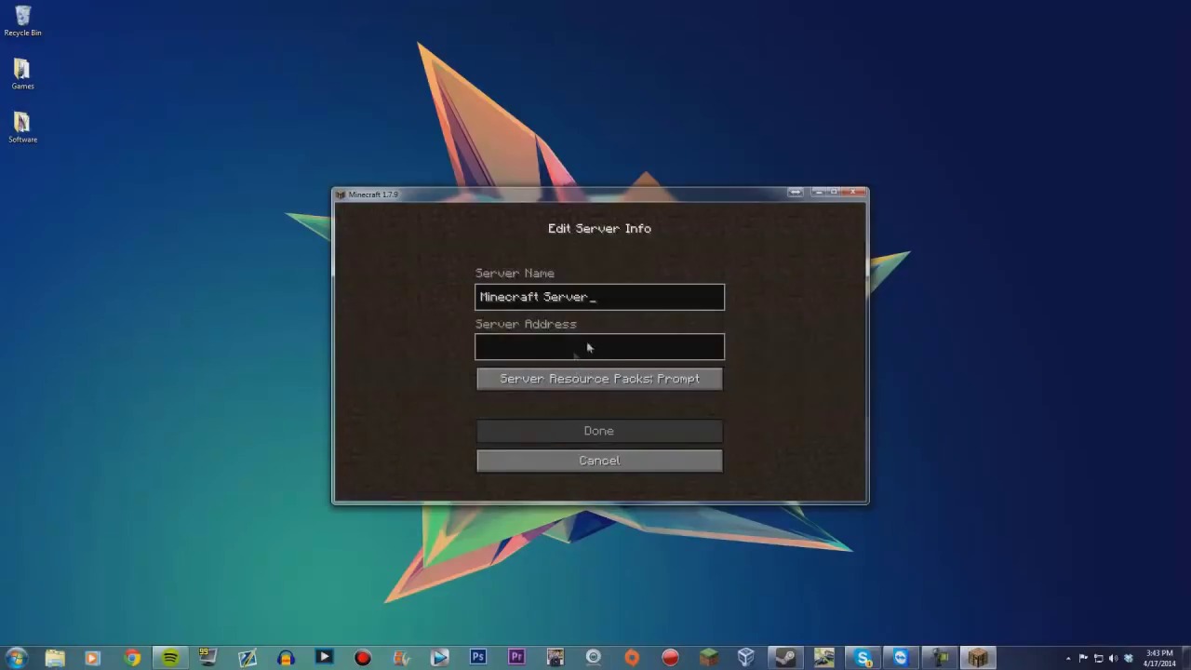
{"action": "type", "text": "100"}
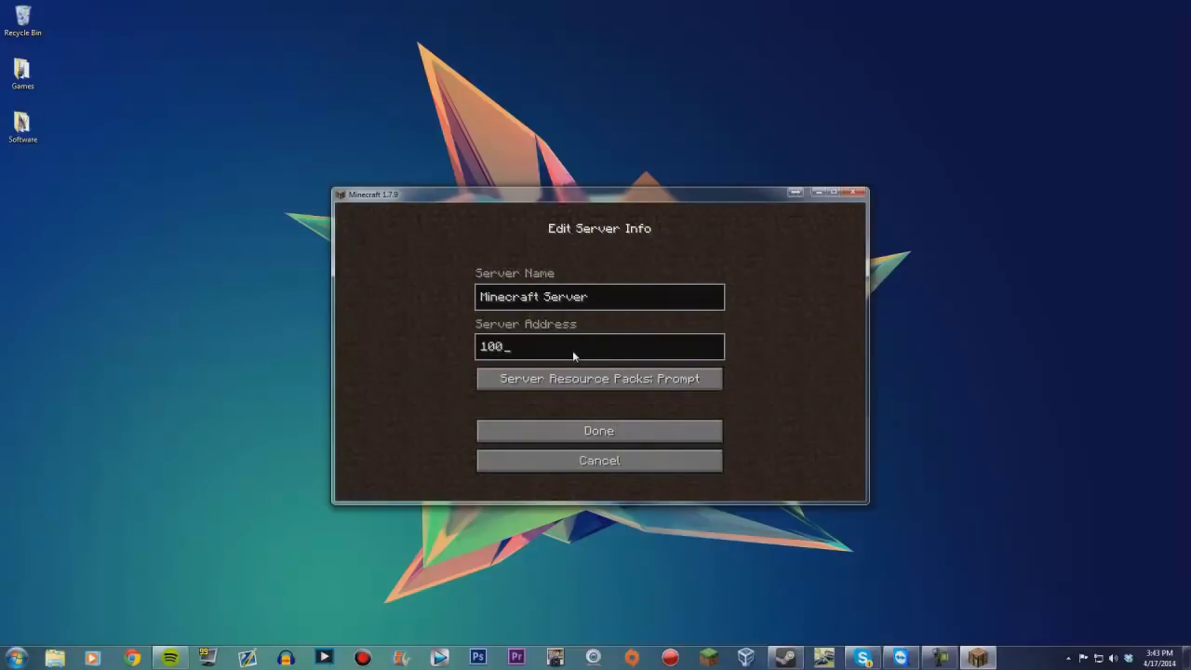
{"action": "key", "text": "BackSpace"}
{"action": "type", "text": ".0.0.15"}
{"action": "left_click", "coordinate": [588, 432]}
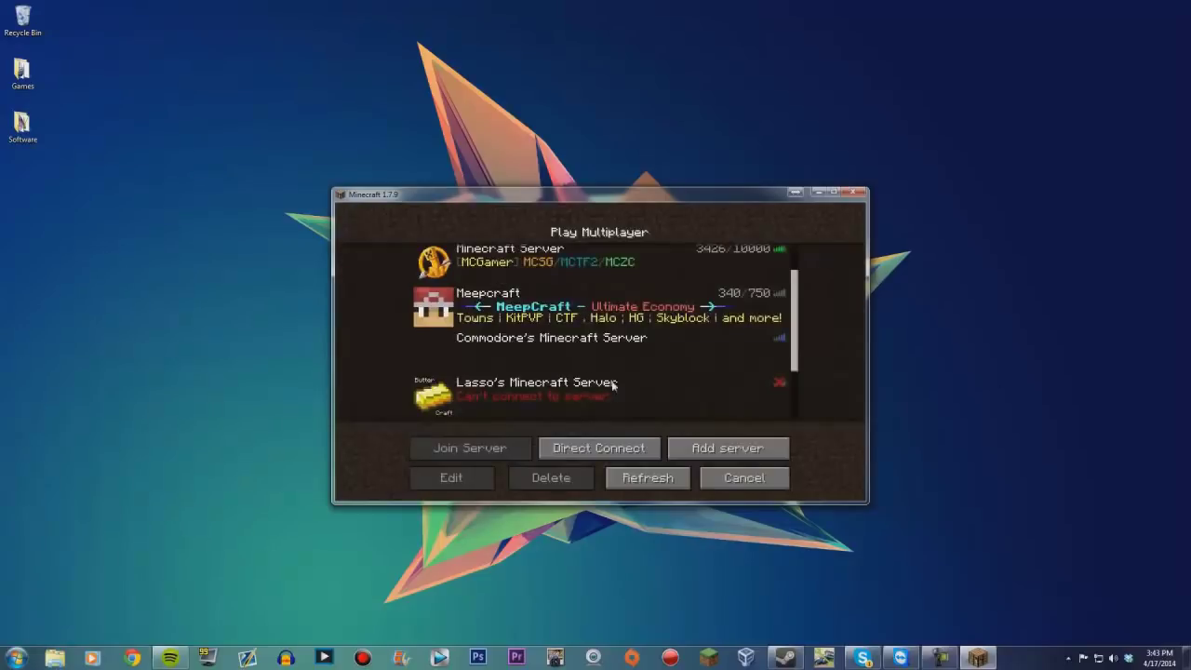
- Refresh the multiplayer server list and join the newly added Minecraft Server
{"action": "scroll", "coordinate": [642, 328], "scroll_direction": "up", "scroll_amount": 2}
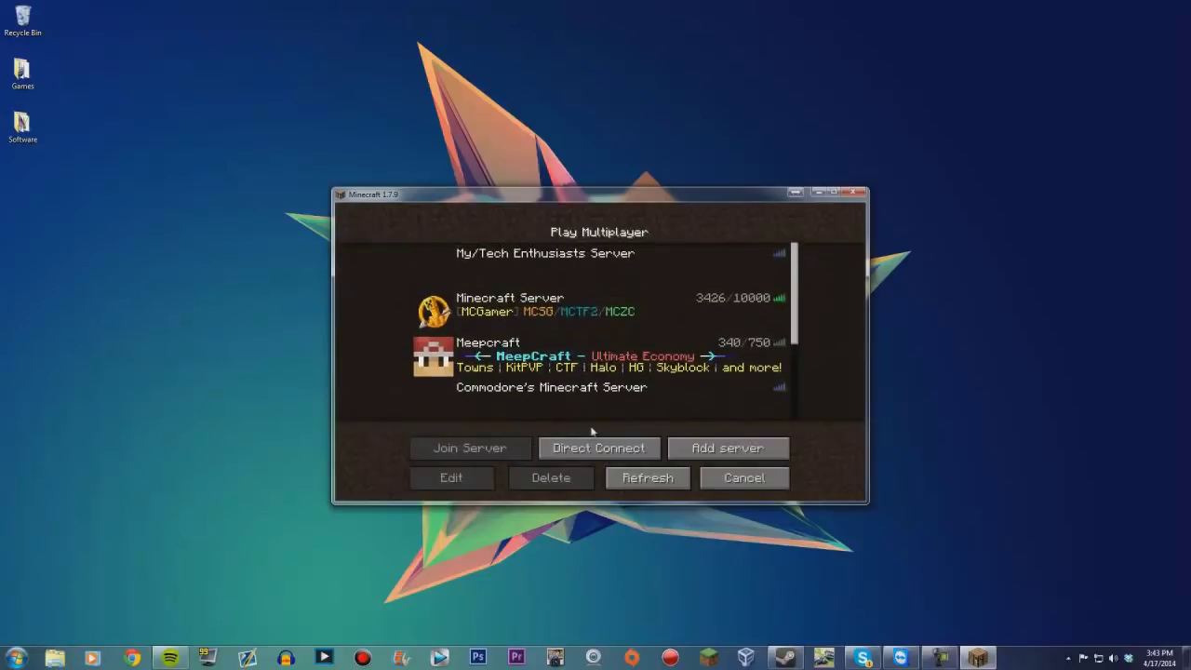
{"action": "left_click", "coordinate": [654, 475]}
{"action": "scroll", "coordinate": [670, 333], "scroll_direction": "down", "scroll_amount": 4}
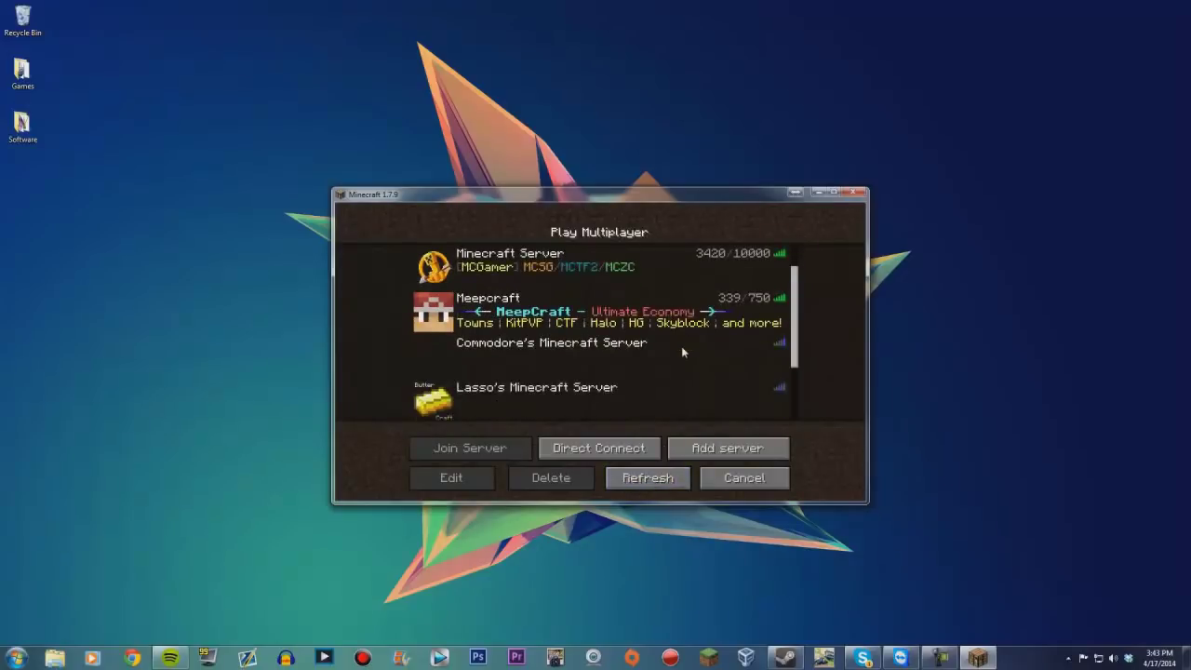
{"action": "scroll", "coordinate": [675, 379], "scroll_direction": "down", "scroll_amount": 1}
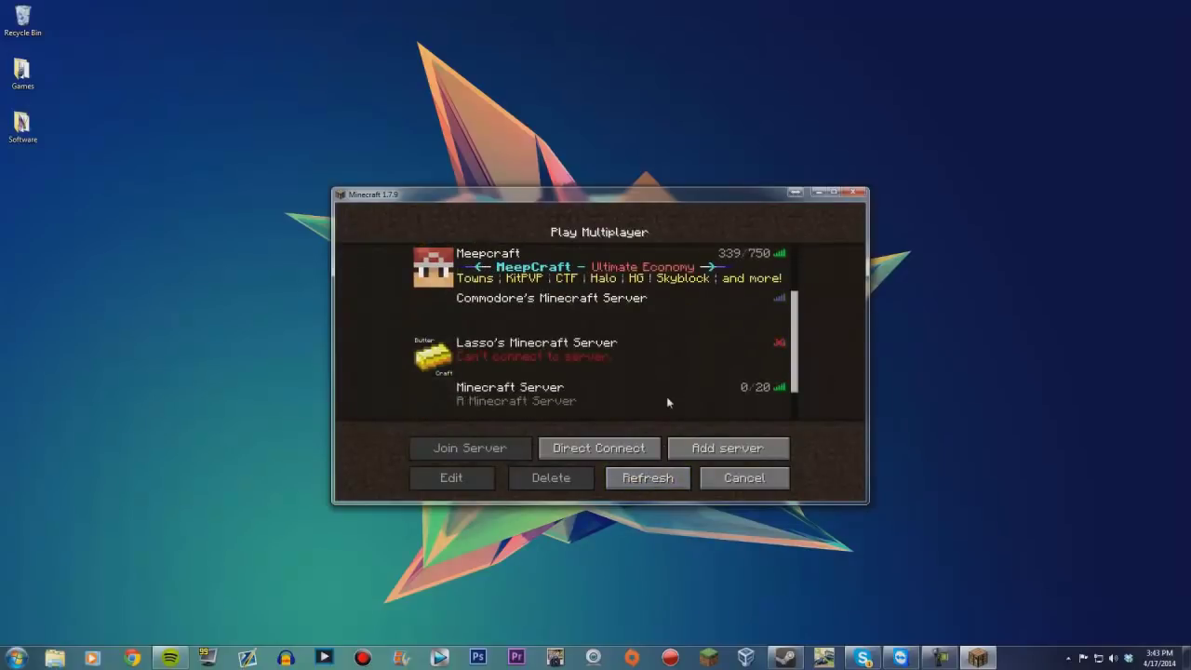
{"action": "left_click", "coordinate": [666, 397]}
{"action": "left_click", "coordinate": [470, 448]}
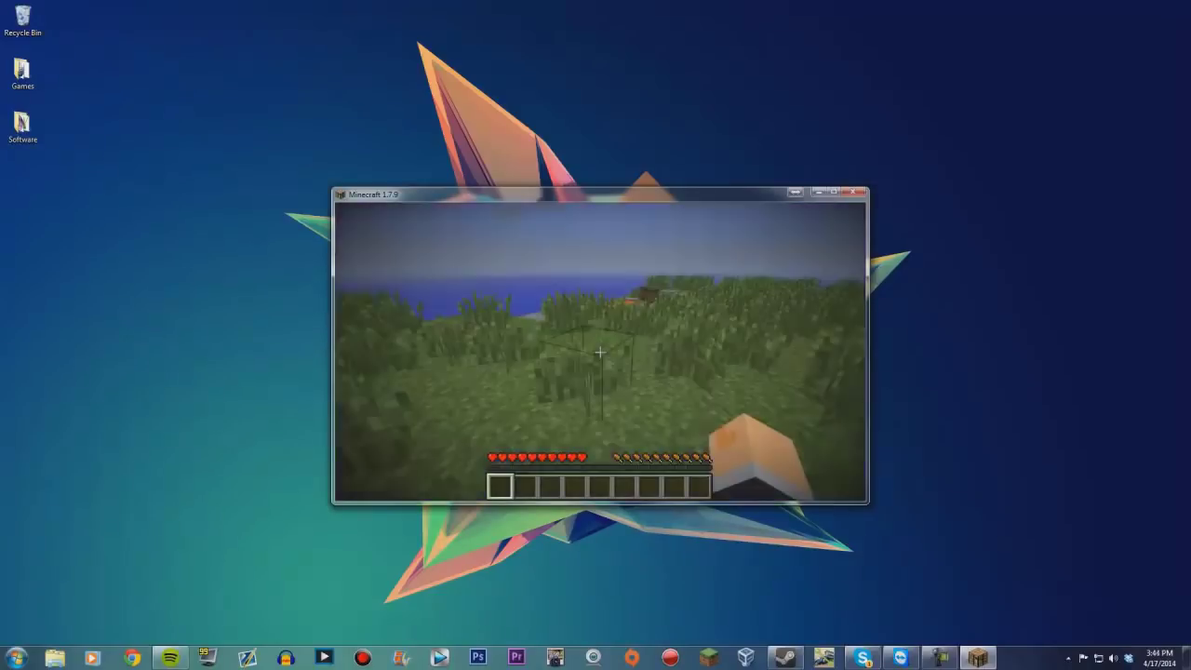
- Test the server by walking to the lava pool, digging up dirt blocks beside it and walking into the lava
{"action": "key", "text": "w"}
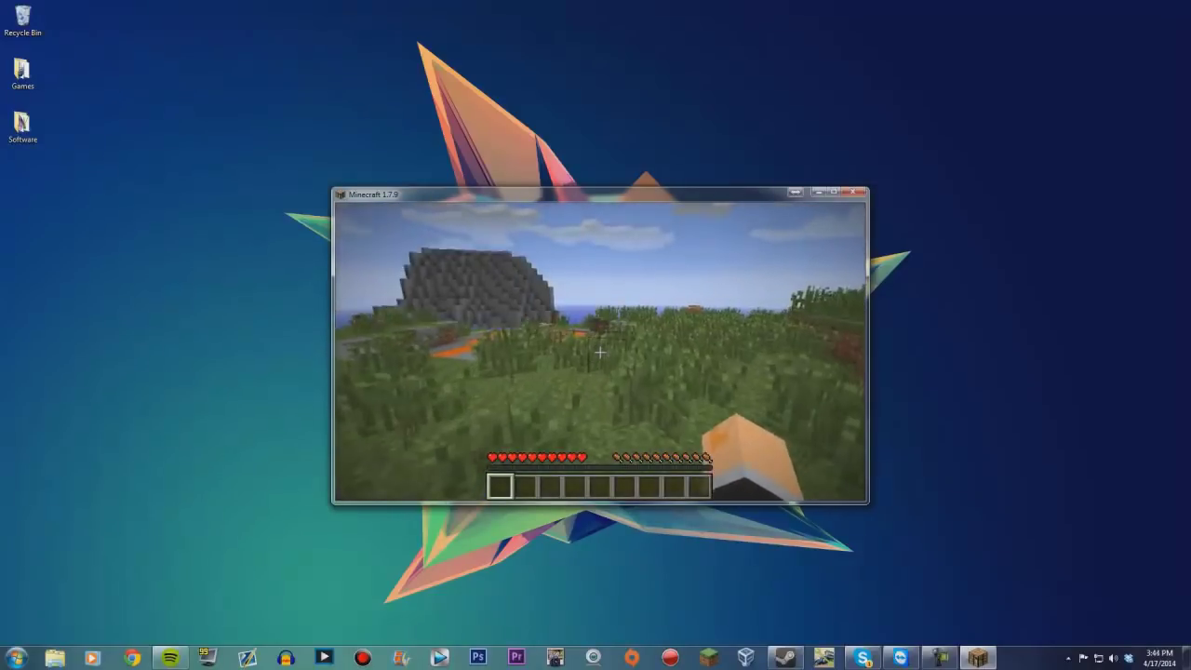
{"action": "key", "text": "w"}
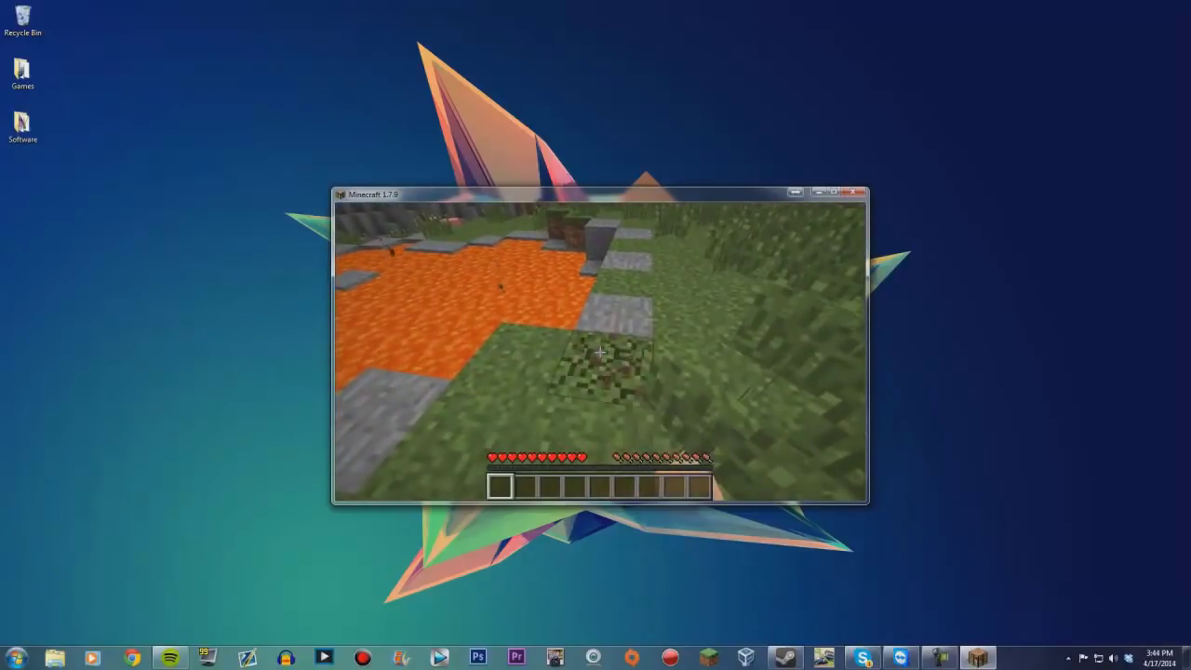
{"action": "left_click", "coordinate": [600, 352]}
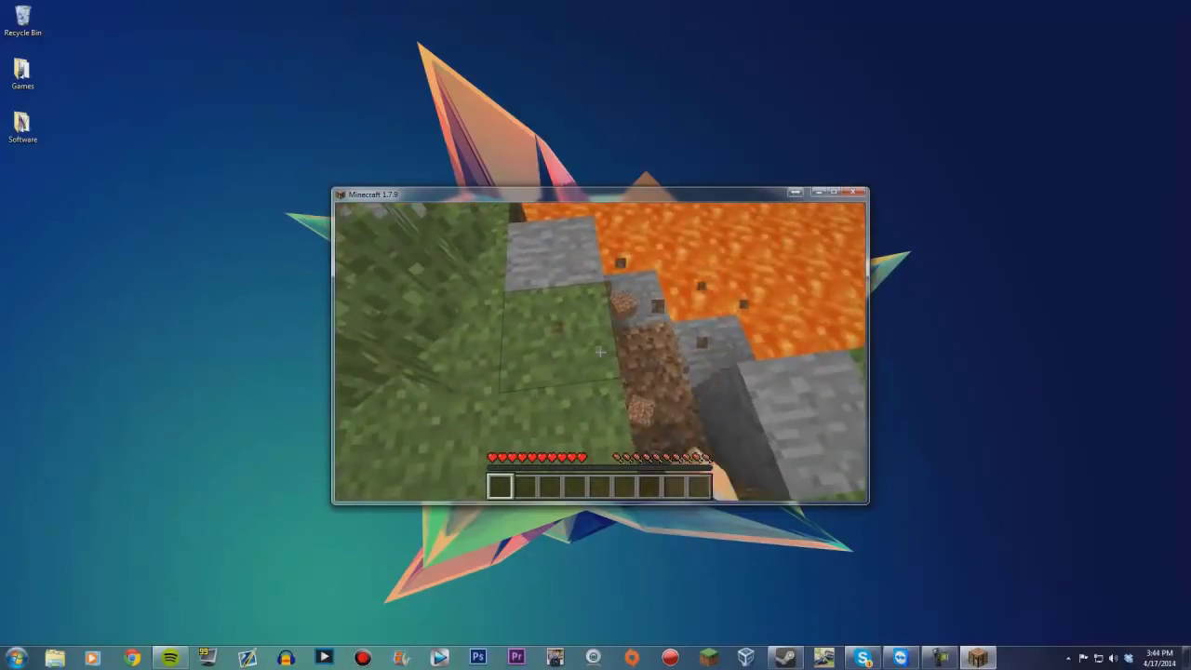
{"action": "left_click", "coordinate": [601, 352]}
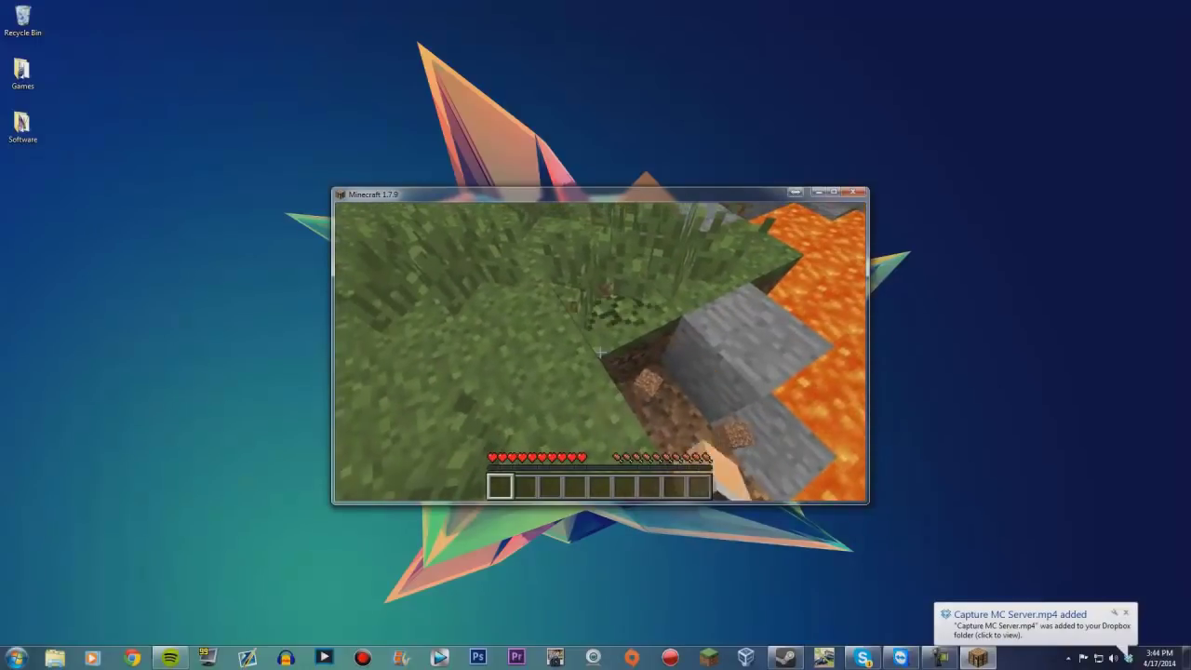
{"action": "left_click", "coordinate": [600, 352]}
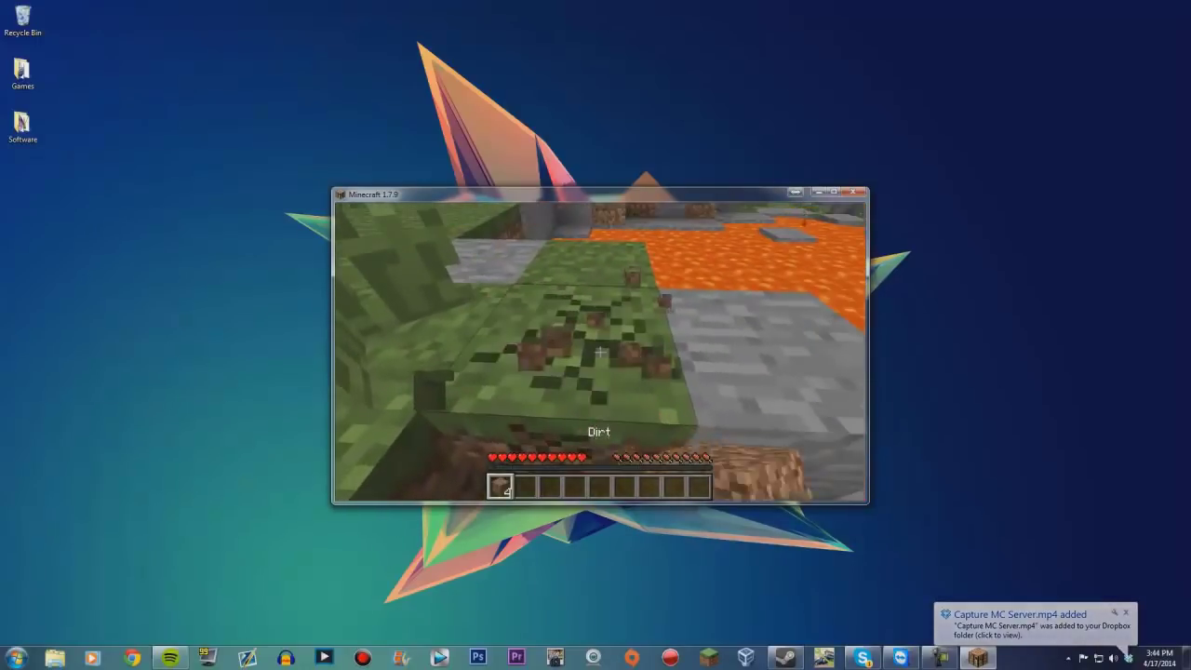
{"action": "key", "text": "w"}
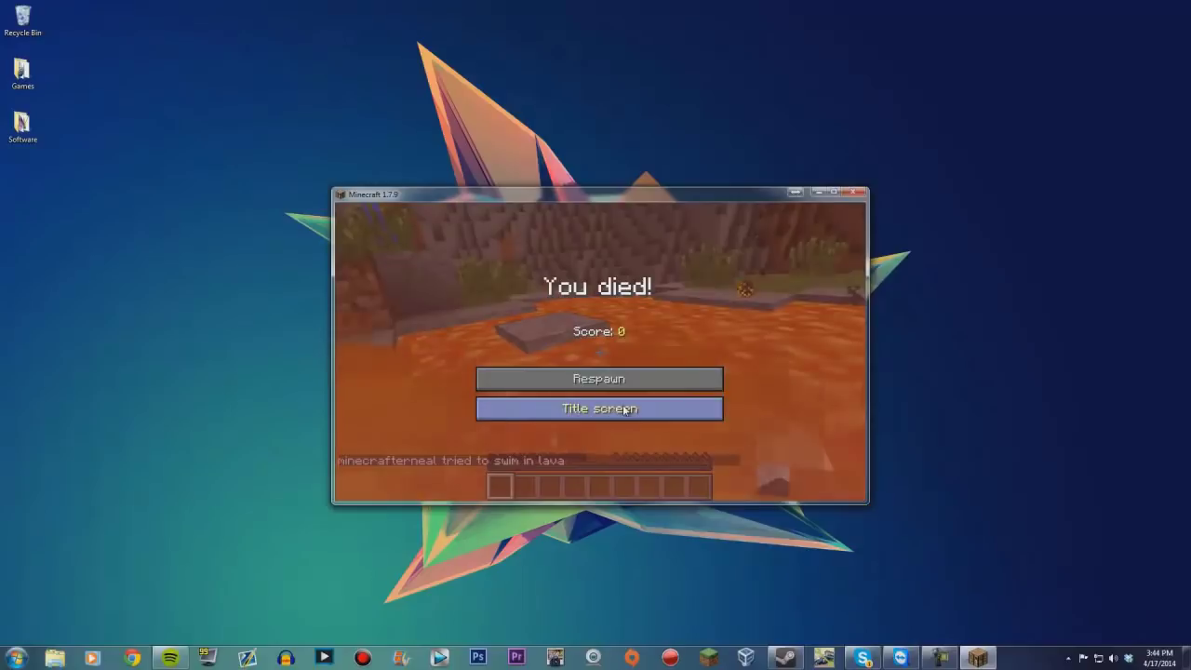
- Leave the server for the title screen after the death and quit the game
{"action": "left_click", "coordinate": [625, 408]}
{"action": "left_click", "coordinate": [540, 373]}
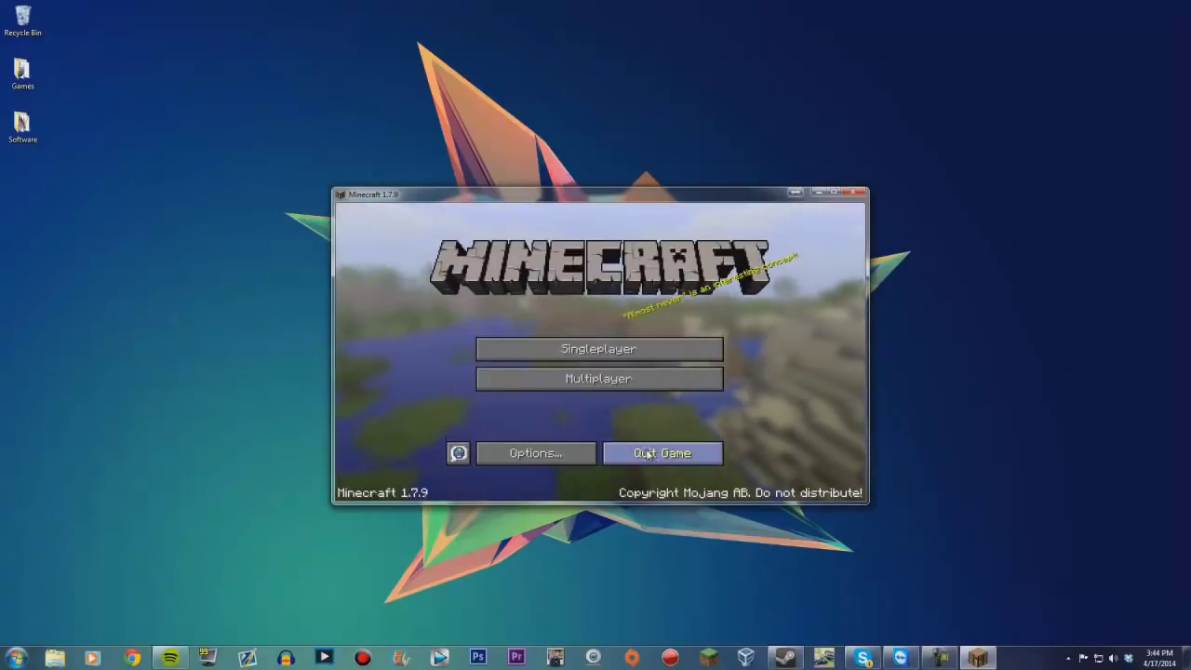
{"action": "left_click", "coordinate": [649, 453]}
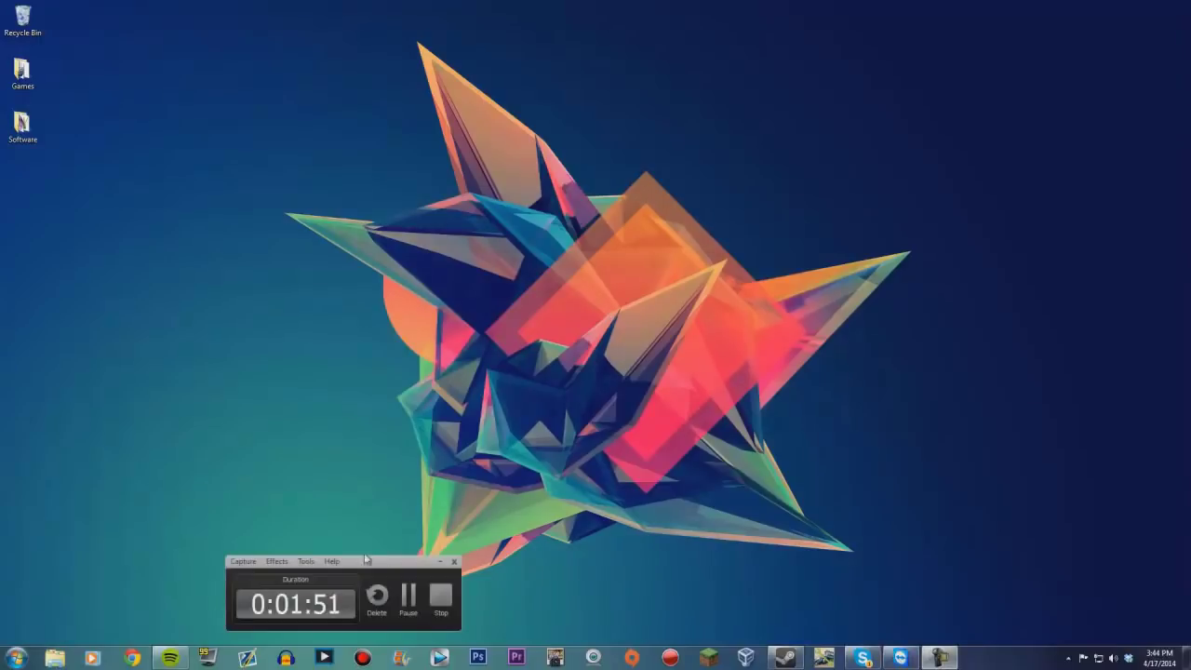